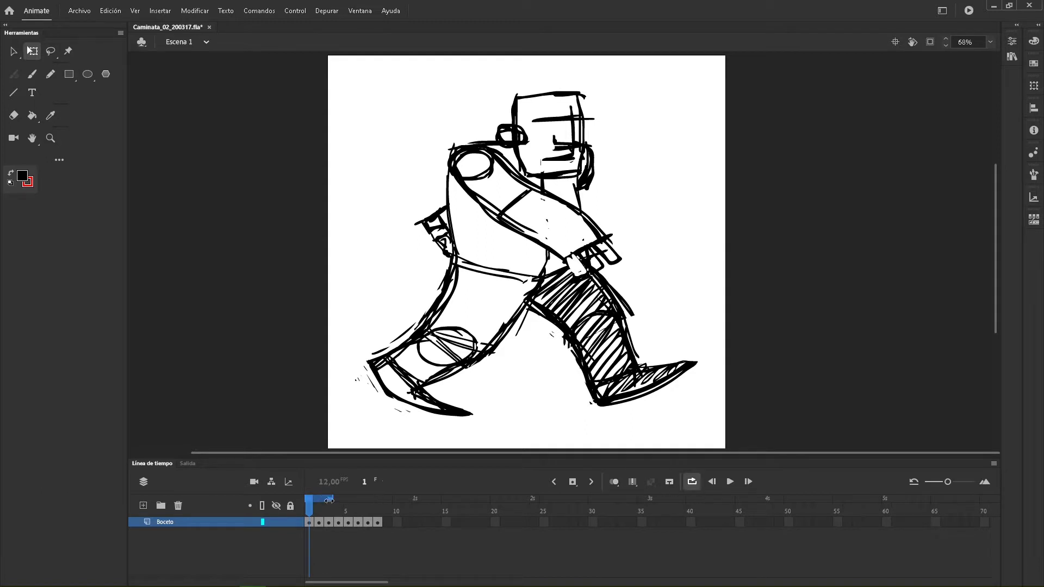
Play the walk cycle with the loop range covering frames 1 to 8, stop it, turn looping off and return to frame 1.
left_click_drag(329, 501, 392, 506)
left_click(730, 482)
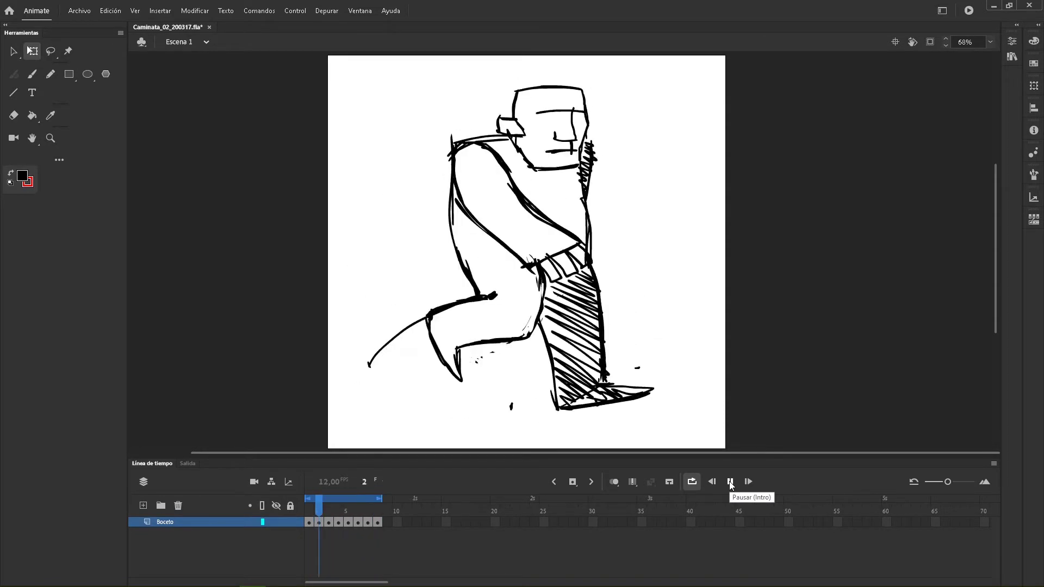
left_click(730, 482)
left_click(692, 482)
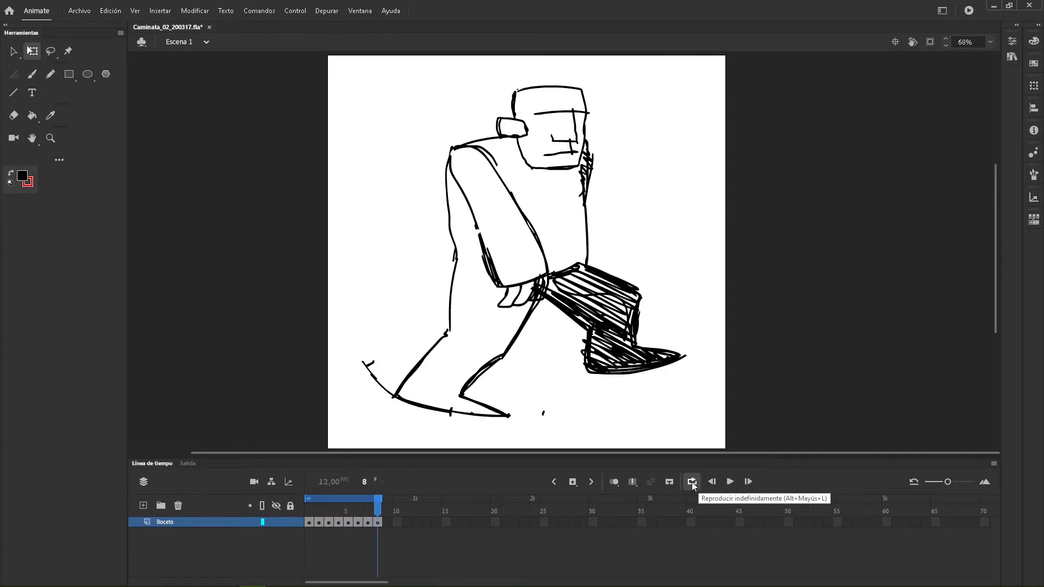
left_click_drag(378, 509, 294, 505)
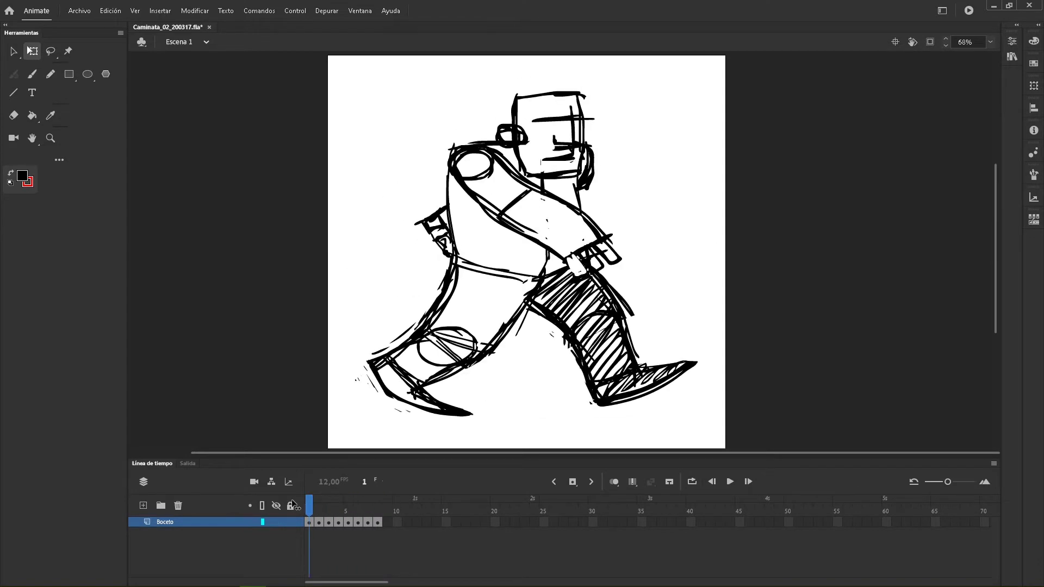
Start a movie export and create and open a destination folder named Ejemplo_02 inside the 2020_1 folder.
left_click(76, 11)
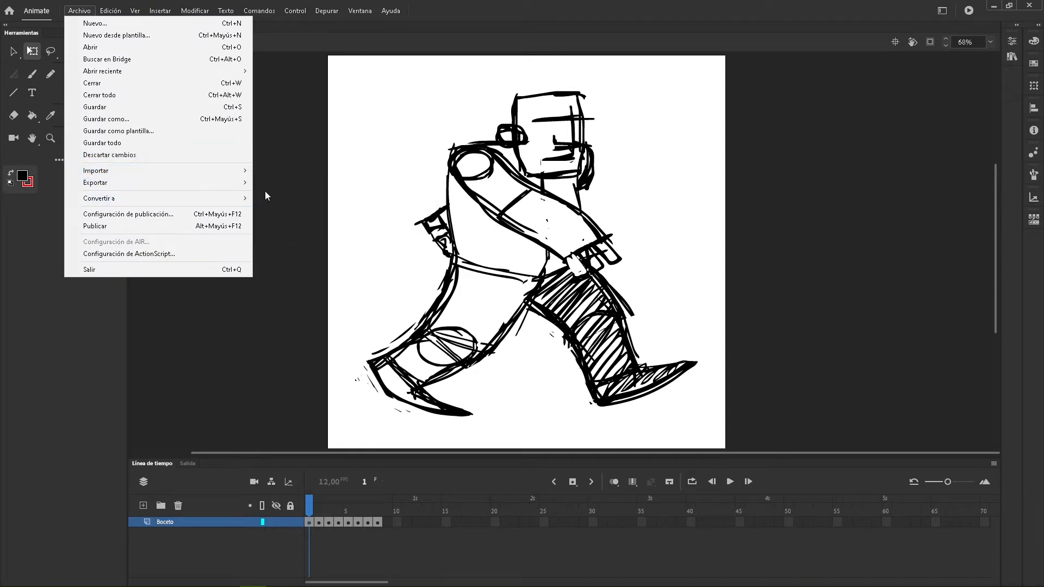
mouse_move(243, 187)
left_click(306, 208)
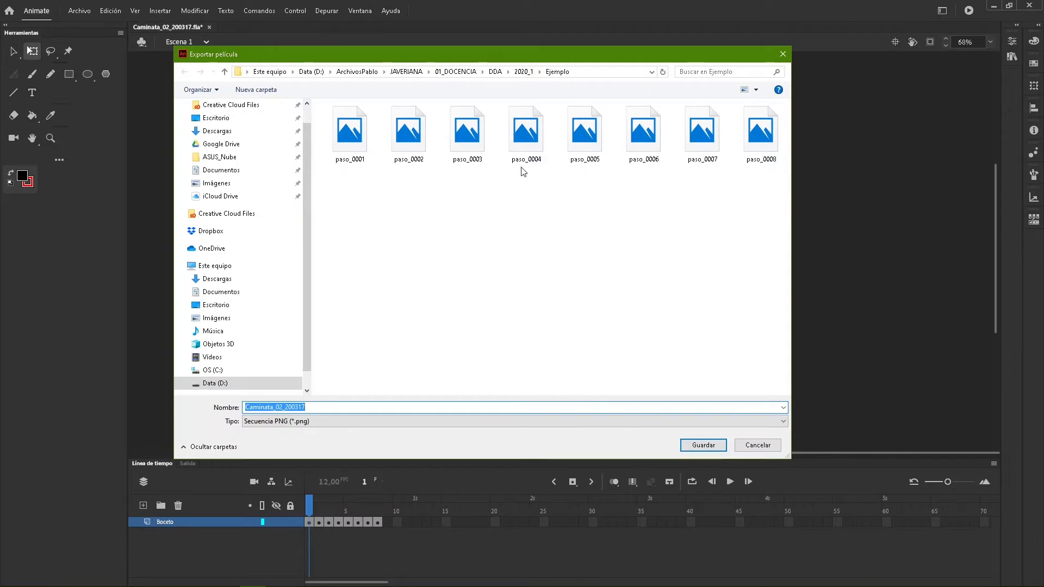
left_click(524, 72)
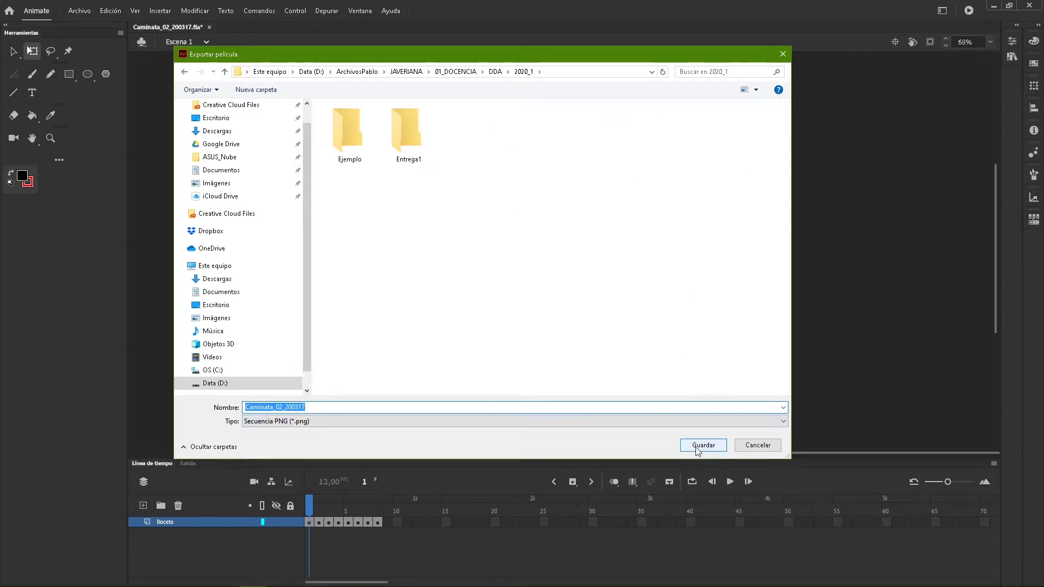
left_click(246, 90)
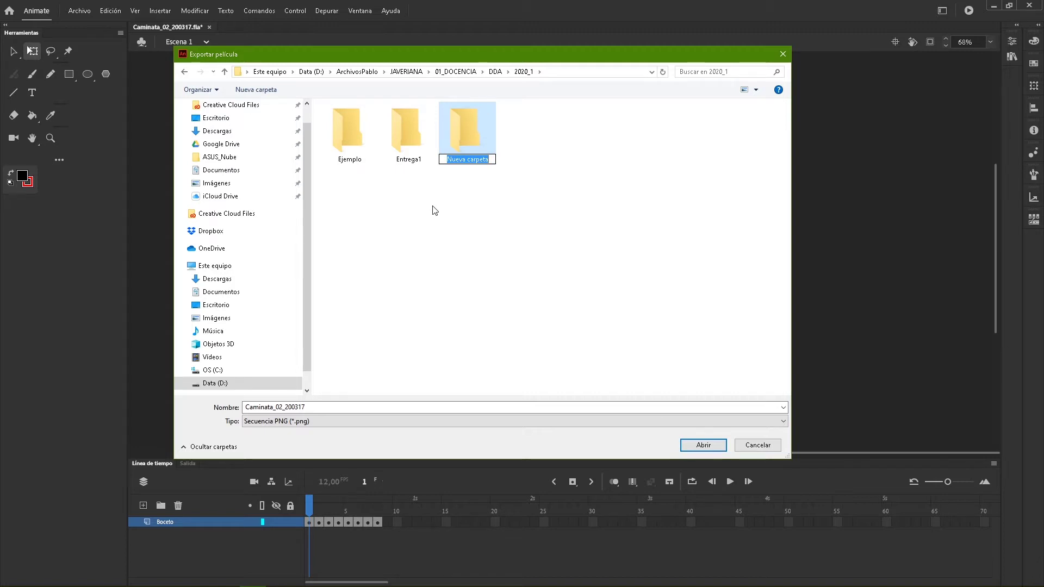
type("Ejemplo")
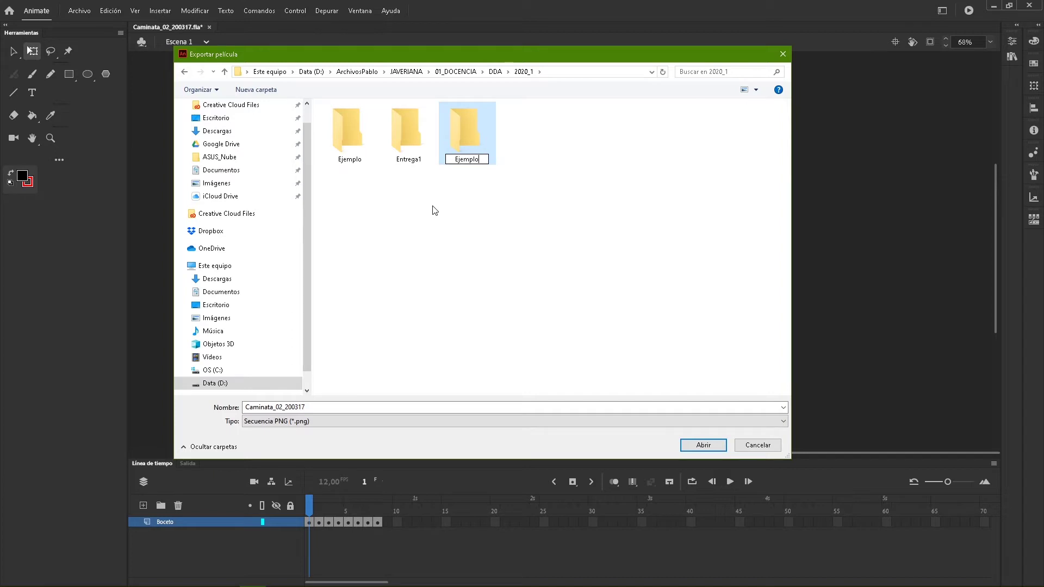
type("_02")
left_click(463, 127)
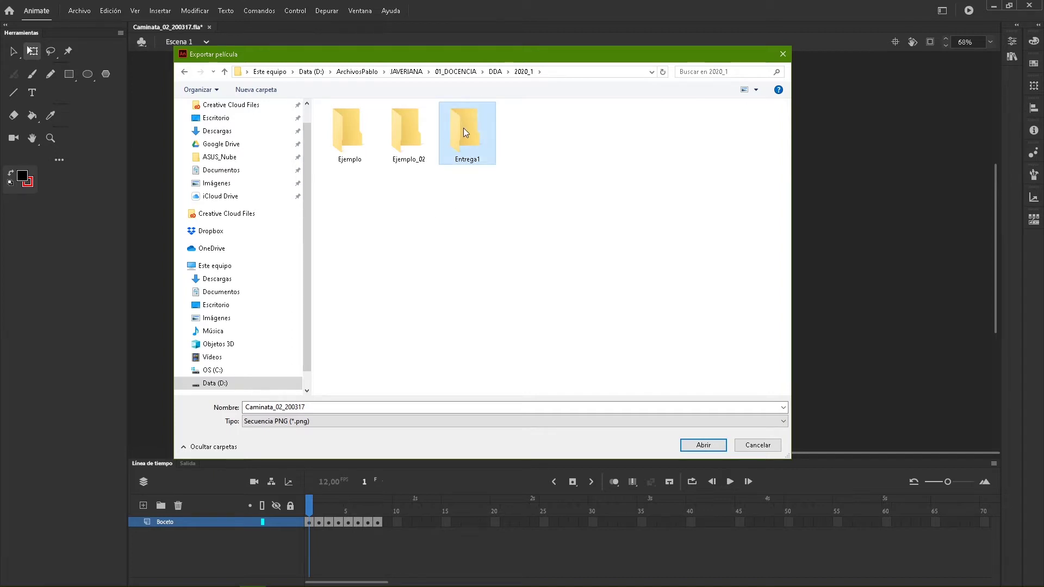
double_click(403, 125)
Save the export under the name paso_ as a PNG sequence.
left_click(315, 408)
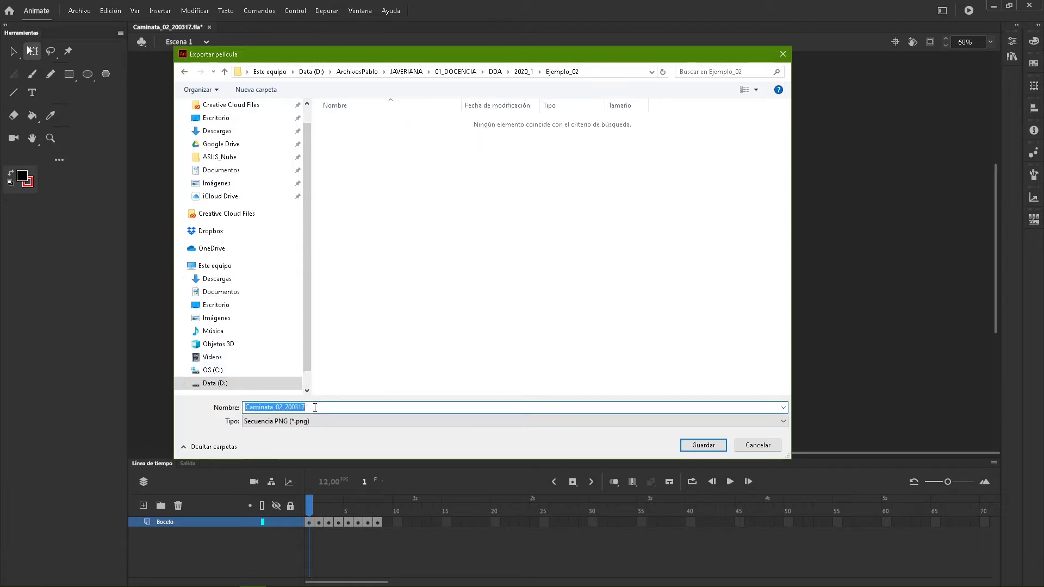
type("paso_")
left_click(456, 423)
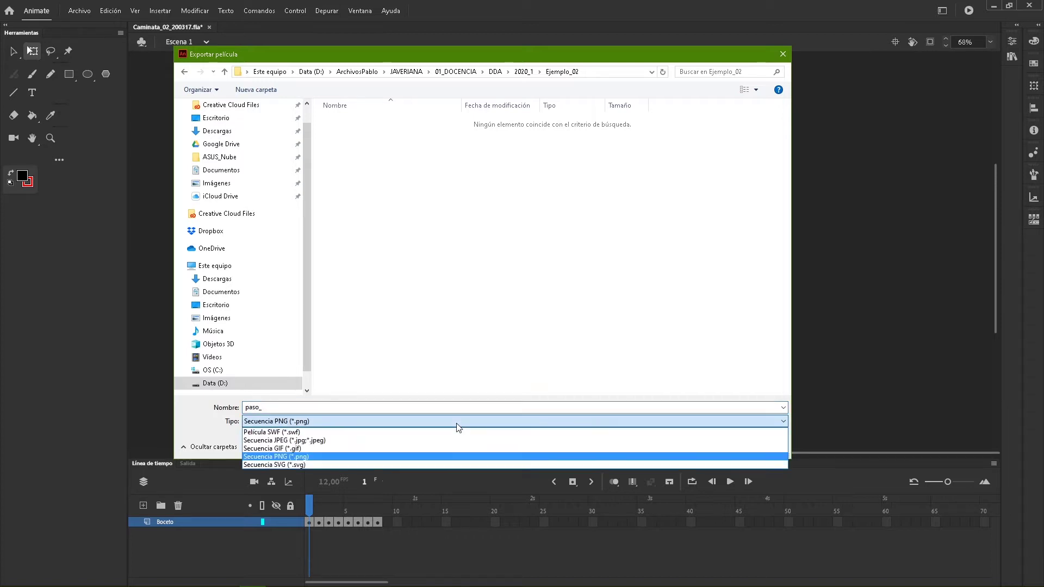
left_click(273, 457)
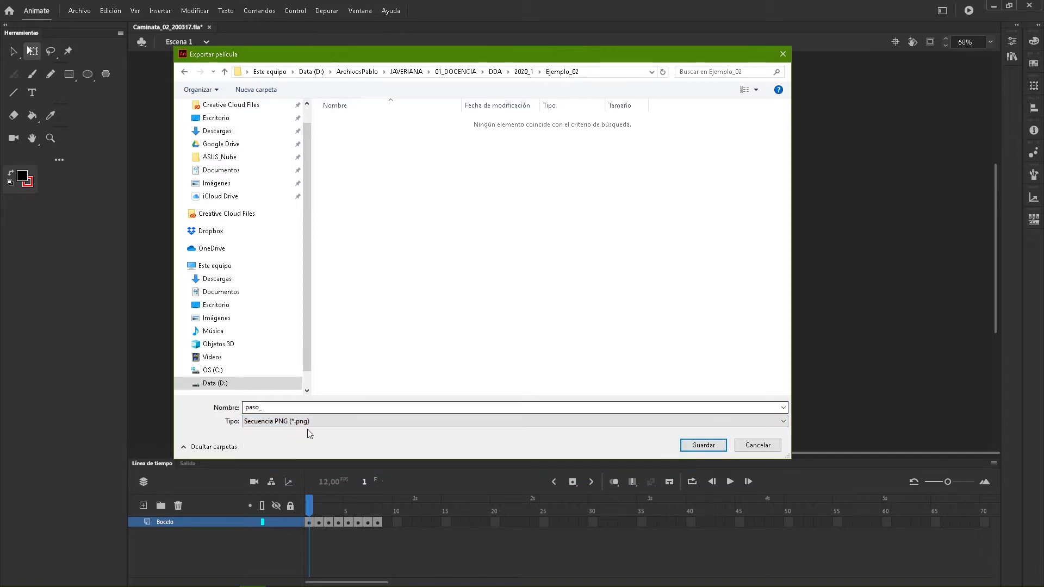
left_click(705, 446)
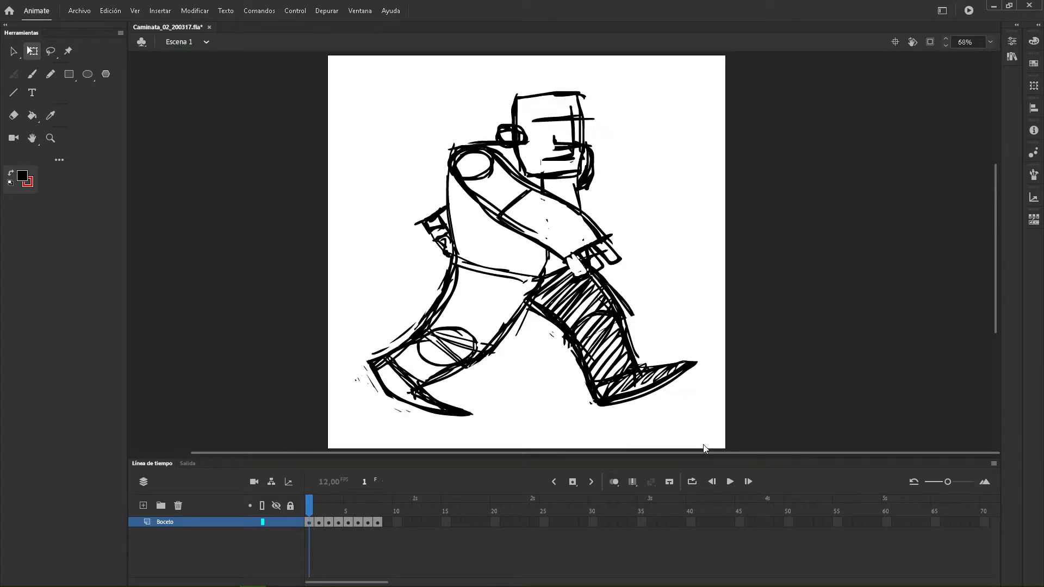
Set the PNG export resolution to 150 ppi and export the sequence.
left_click(743, 214)
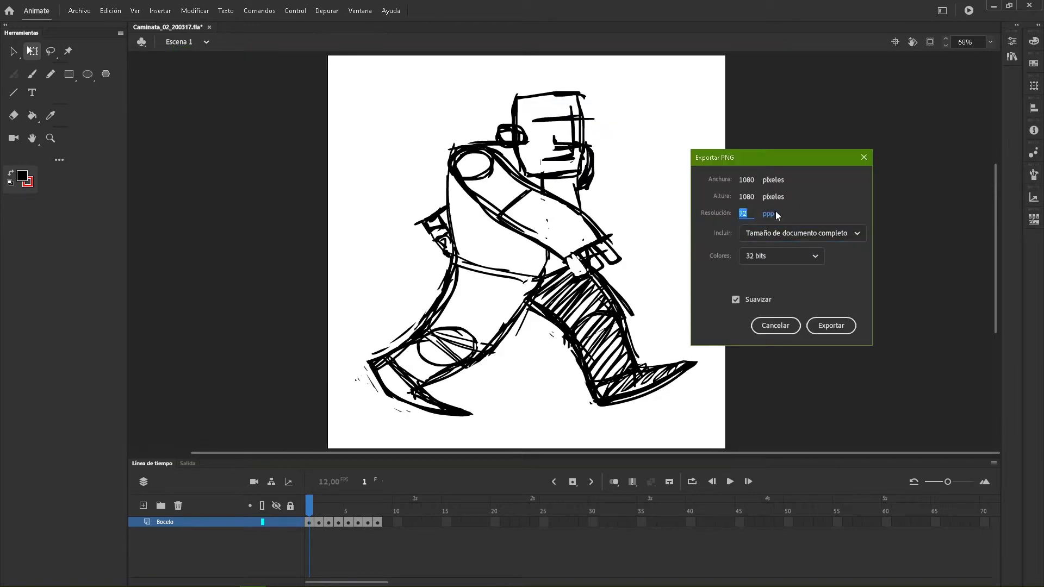
type("150")
left_click(832, 327)
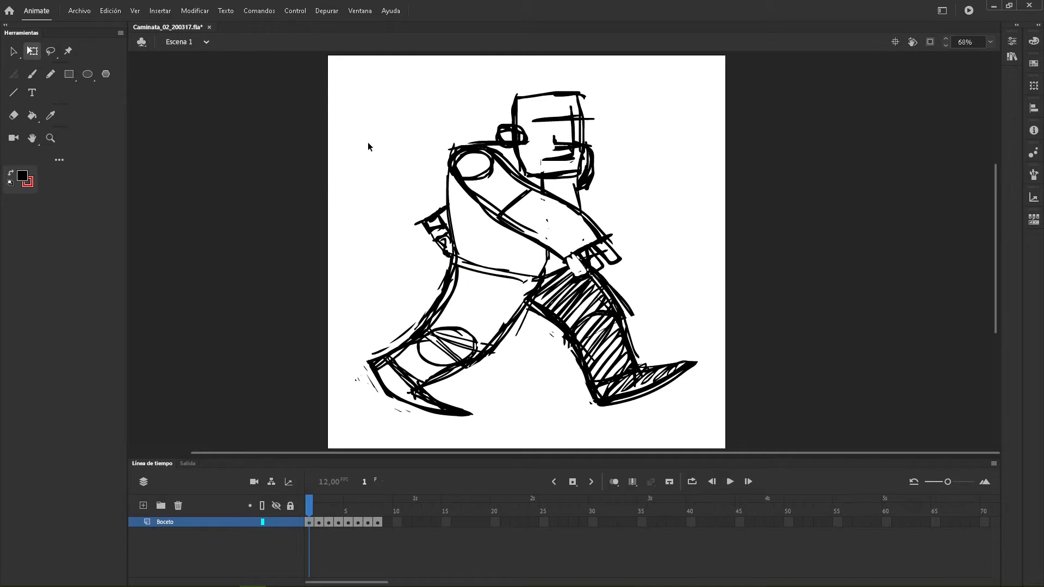
Switch to Photoshop and open paso_0001 from the Ejemplo_02 folder, assigning the Adobe RGB (1998) working space.
mouse_move(381, 585)
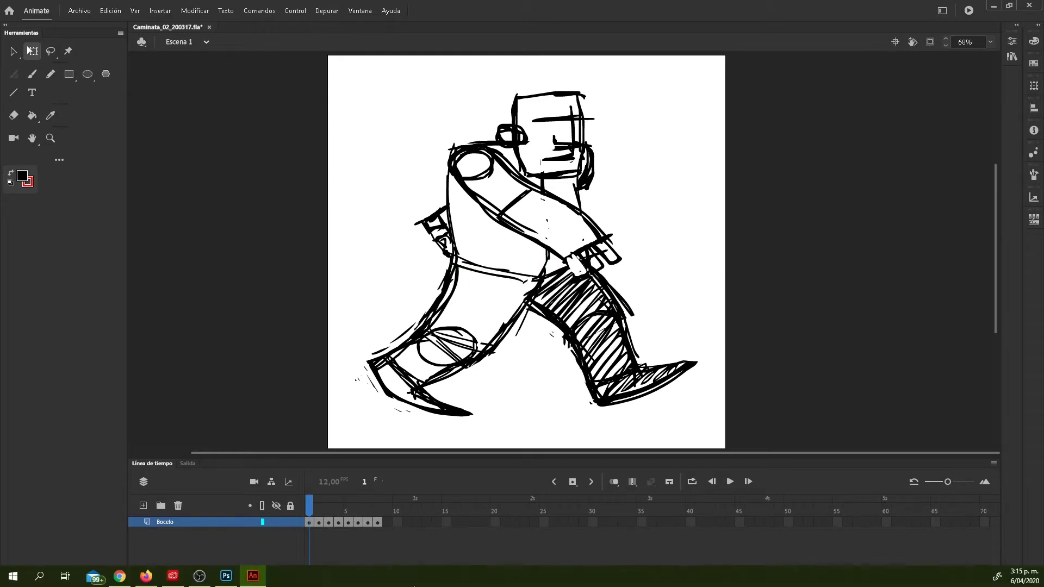
left_click(226, 576)
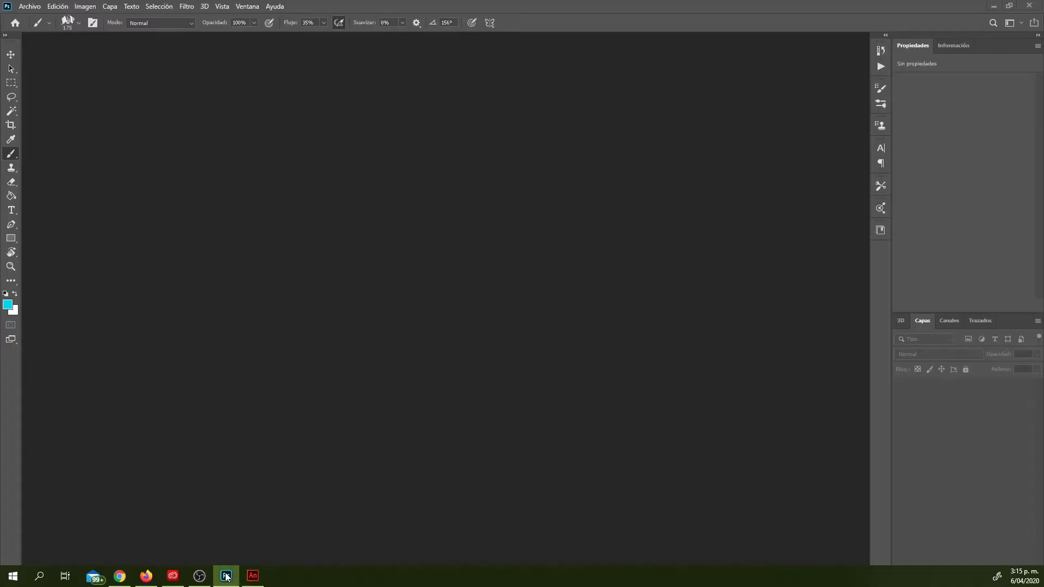
left_click(29, 6)
left_click(38, 28)
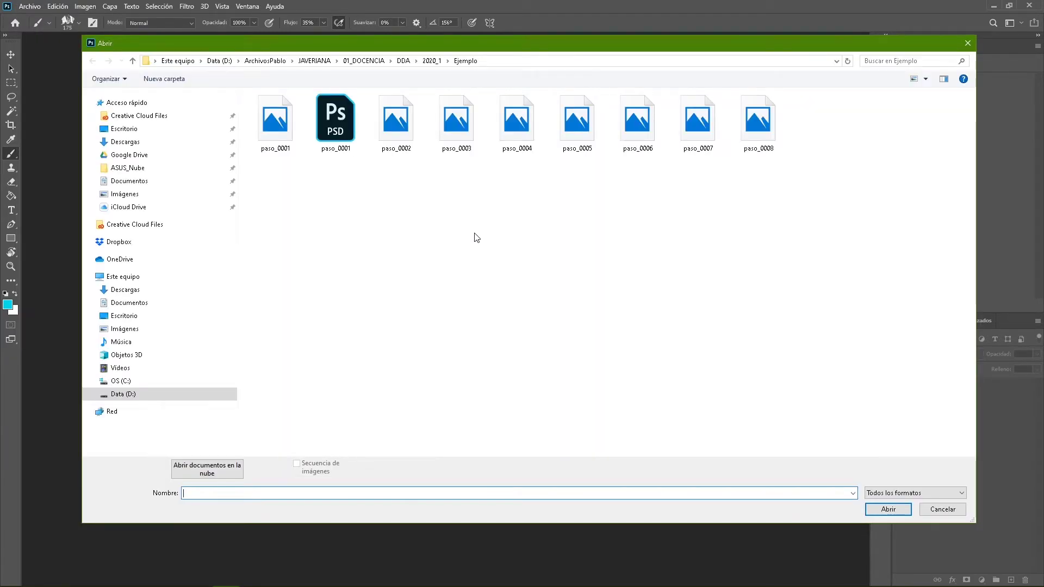
left_click(432, 62)
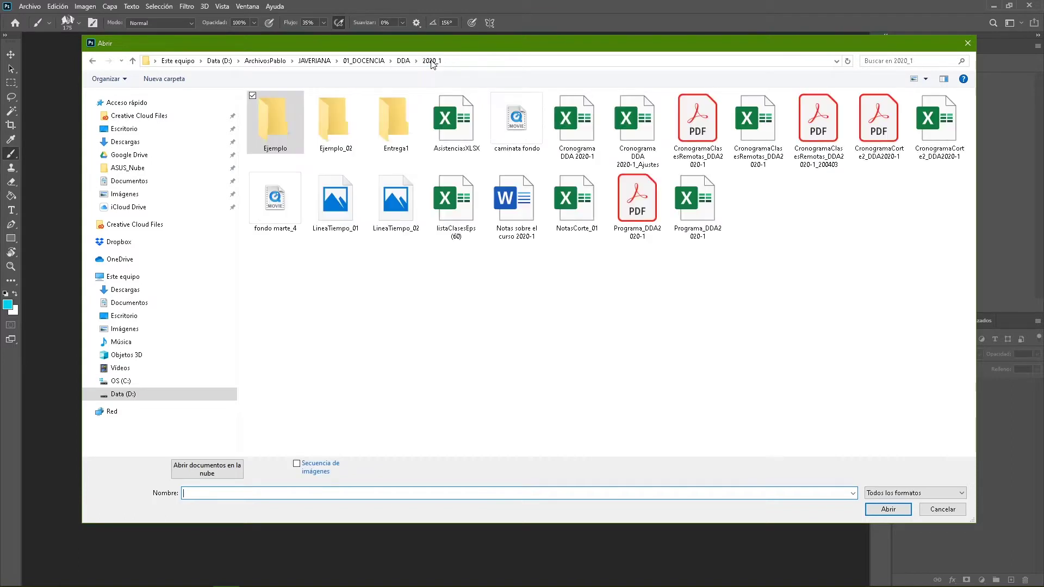
double_click(328, 126)
left_click(275, 125)
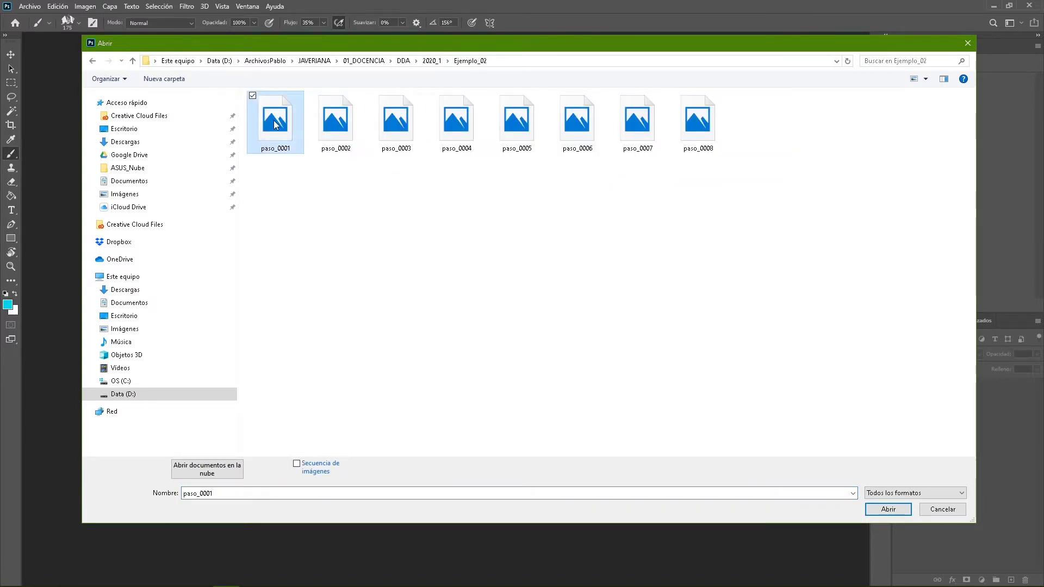
left_click(887, 510)
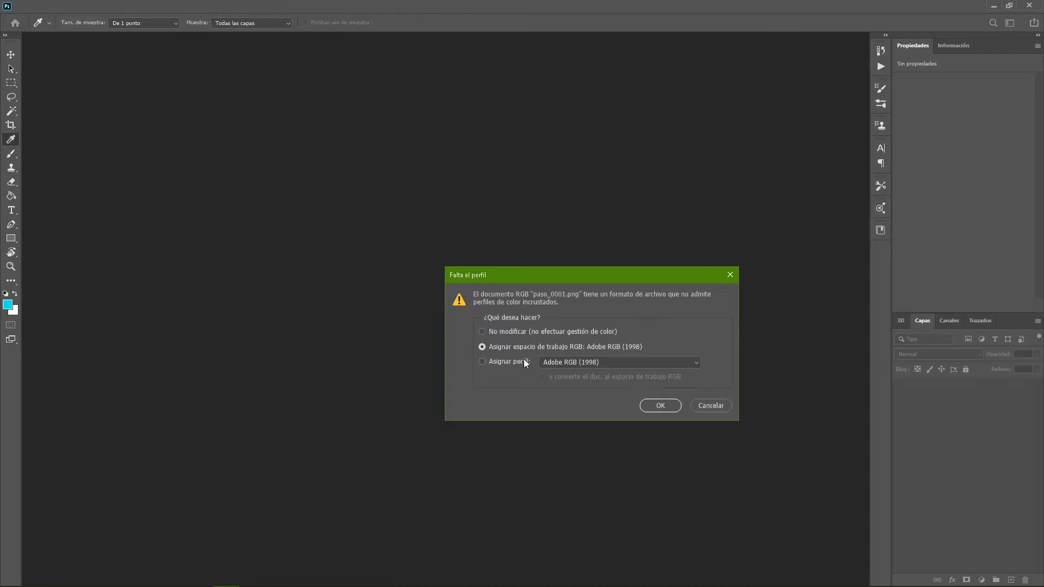
left_click(657, 405)
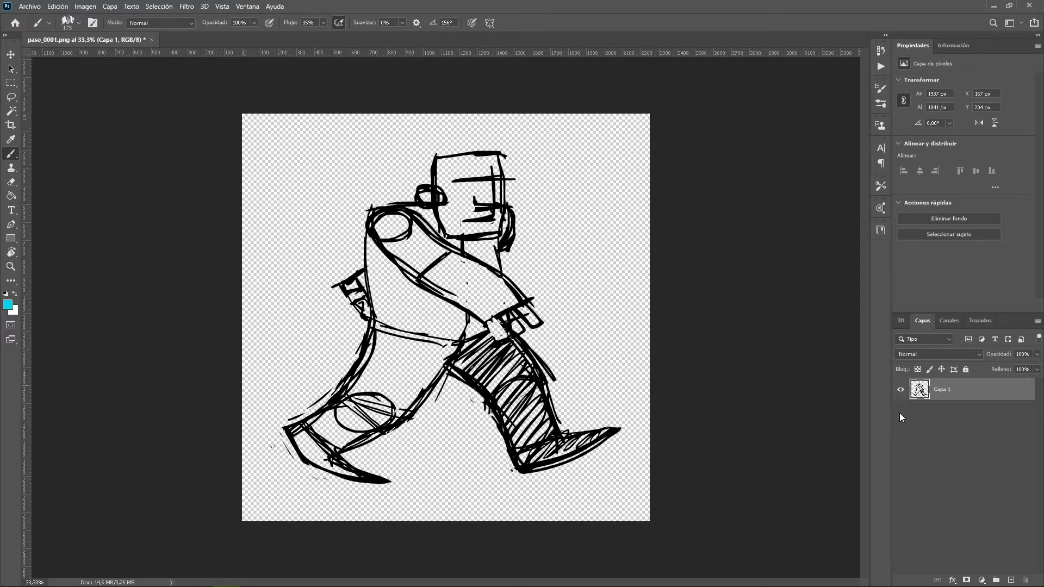
Add a new layer above the sketch, set the sketch layer's opacity to 50%, and make the new layer active.
left_click(1011, 580)
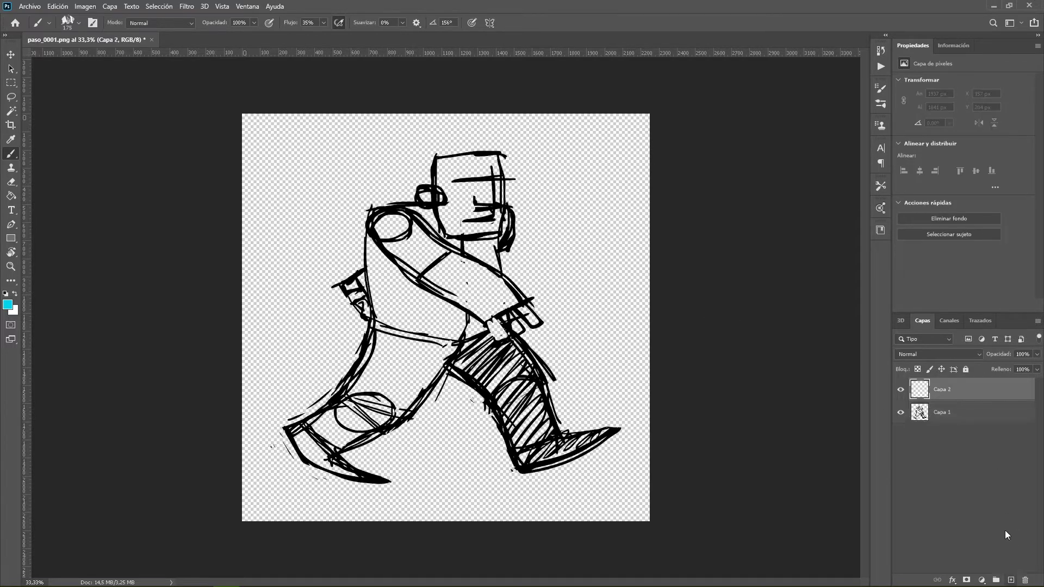
left_click(947, 419)
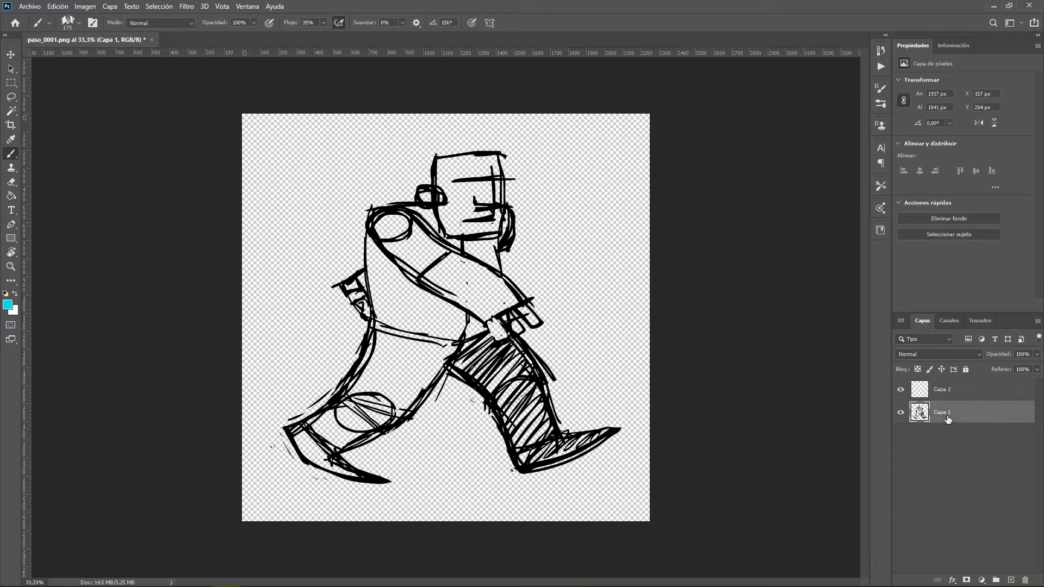
left_click(1023, 355)
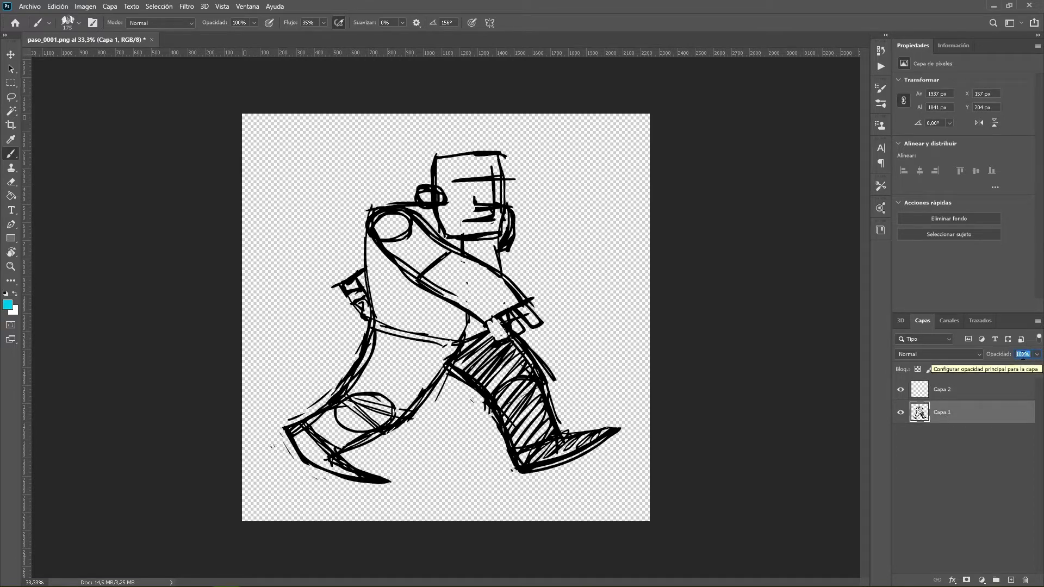
type("50")
key("Return")
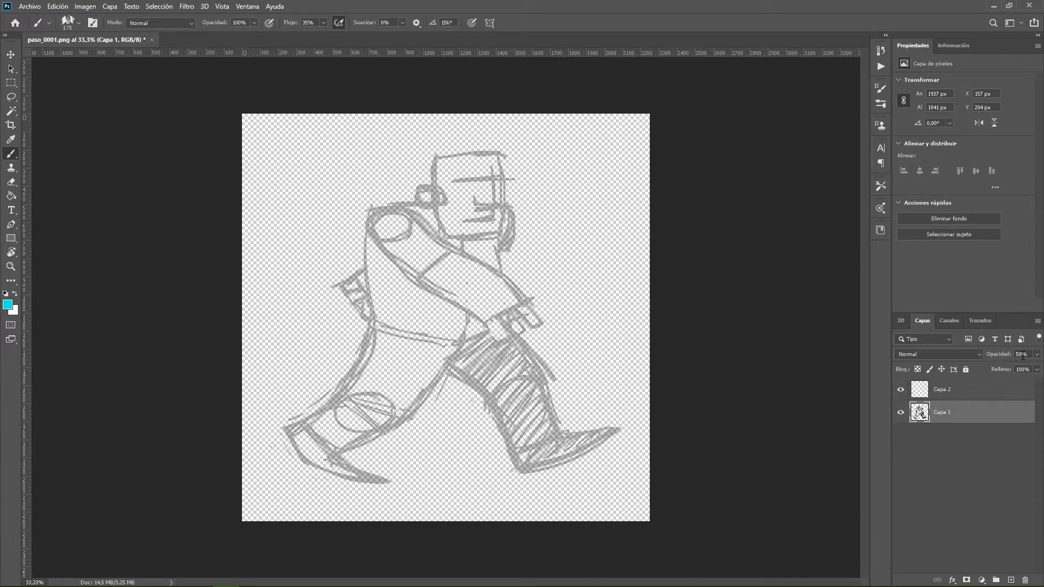
left_click(958, 391)
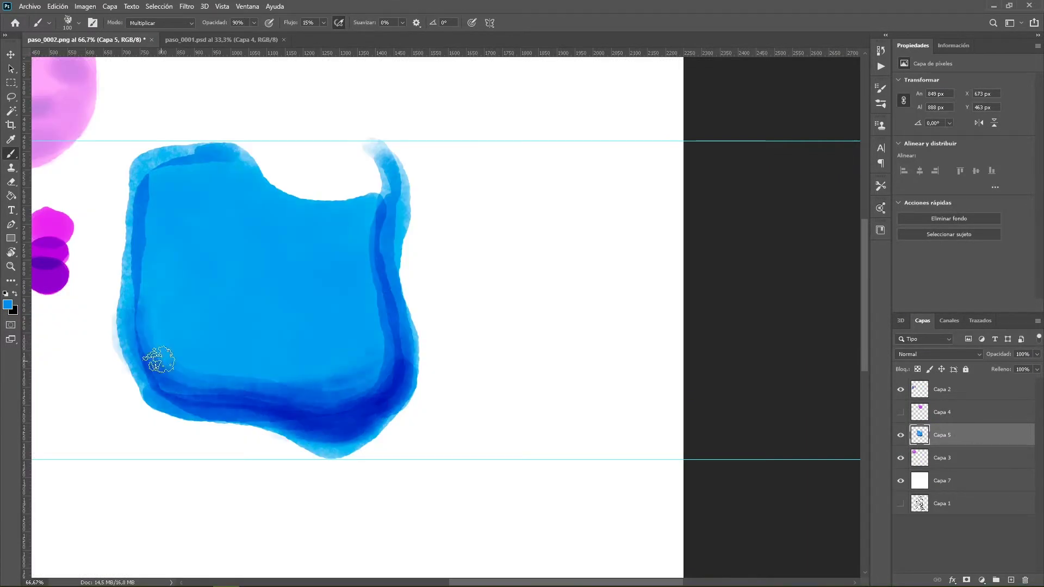
In paso_0002, shade the lower edge of the blue torso and fill the outlined front leg with magenta watercolor.
mouse_move(159, 359)
left_mouse_down()
mouse_move(234, 158)
mouse_move(292, 210)
mouse_move(224, 408)
left_mouse_up()
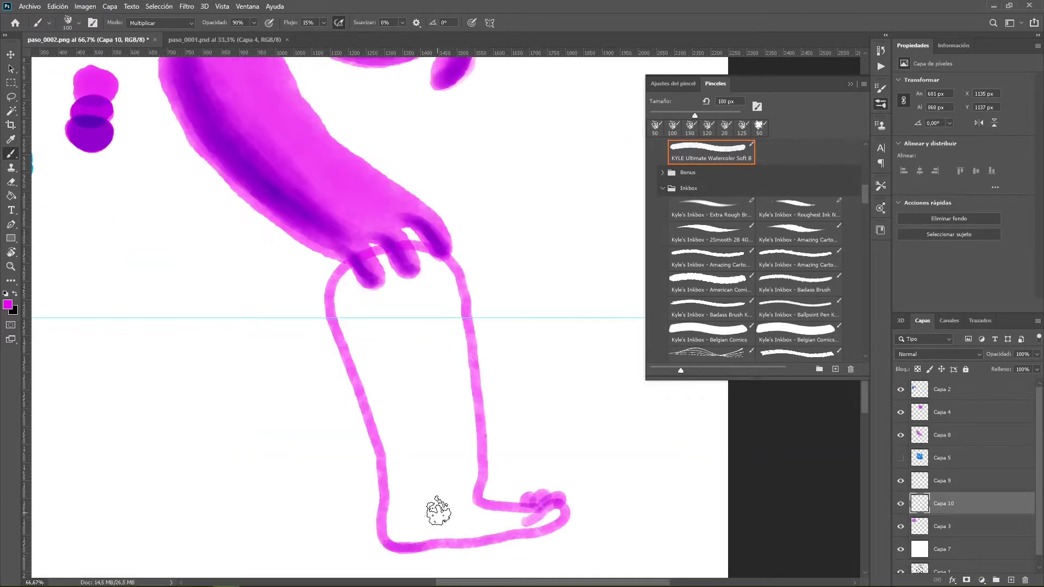
mouse_move(433, 508)
left_mouse_down()
mouse_move(478, 443)
mouse_move(423, 318)
mouse_move(450, 499)
mouse_move(541, 497)
mouse_move(389, 497)
mouse_move(451, 294)
mouse_move(435, 522)
left_mouse_up()
left_click_drag(380, 283, 522, 514)
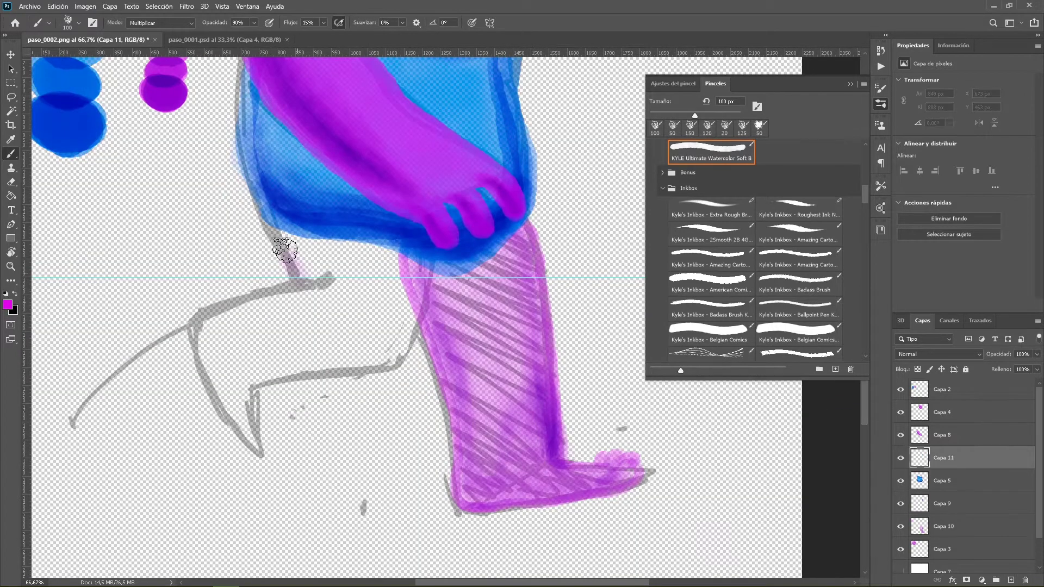
Paint the bent rear leg in magenta on Capa 11, following the sketch for its outline, fill and shading.
key("bracketleft")
mouse_move(284, 250)
left_mouse_down()
mouse_move(237, 422)
mouse_move(235, 380)
mouse_move(257, 415)
mouse_move(261, 447)
left_mouse_up()
mouse_move(272, 402)
left_mouse_down()
mouse_move(234, 446)
mouse_move(234, 387)
mouse_move(326, 333)
left_mouse_up()
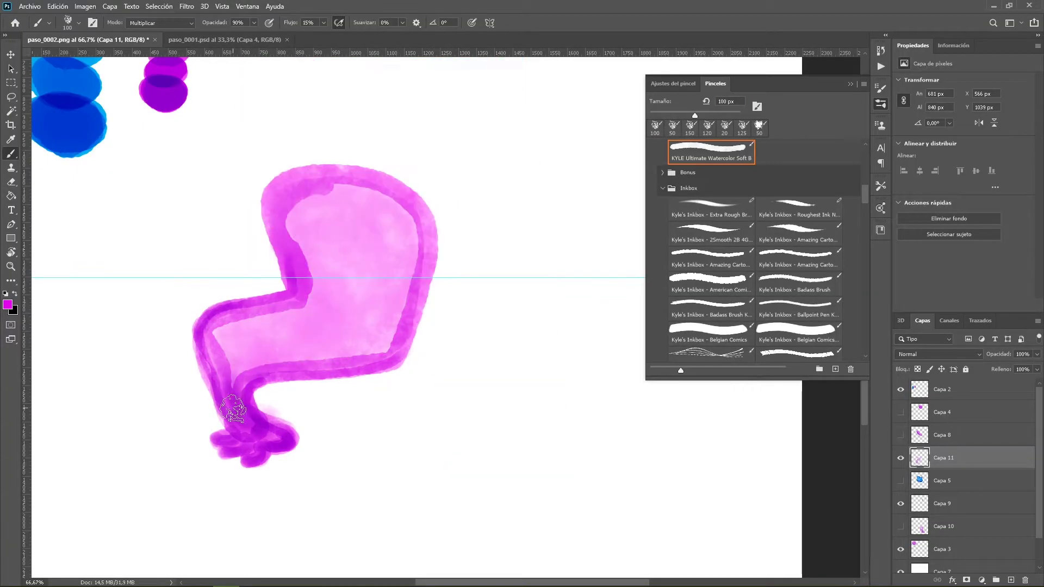
mouse_move(381, 354)
left_mouse_down()
mouse_move(233, 431)
mouse_move(311, 280)
mouse_move(305, 218)
mouse_move(293, 339)
left_mouse_up()
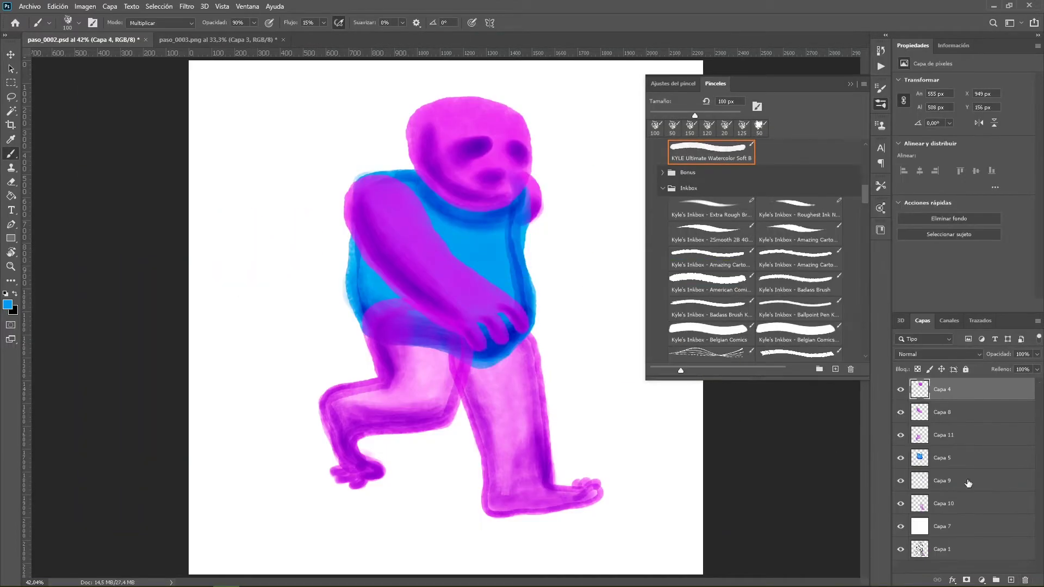
Hide the white background layer Capa 7 and the sketch layer Capa 1 in paso_0002.
left_click(901, 526)
left_click(901, 550)
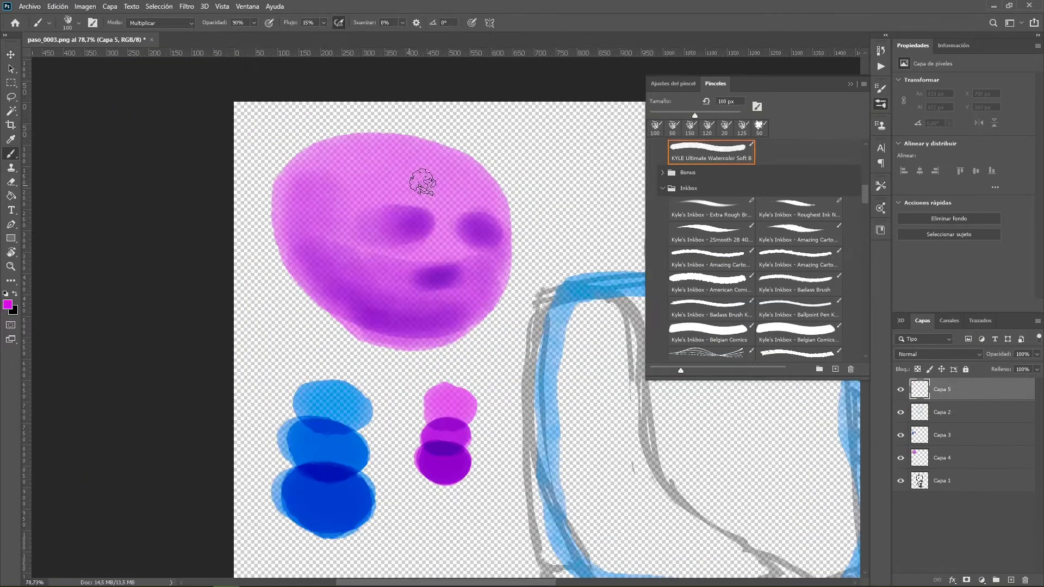
In paso_0003, paint the character's magenta head on Capa 5 over the sketch, adjusting the brush size.
mouse_move(422, 182)
left_mouse_down()
mouse_move(338, 303)
mouse_move(373, 234)
mouse_move(466, 228)
mouse_move(326, 259)
left_mouse_up()
key("bracketleft")
key("bracketleft")
key("bracketleft")
key("bracketleft")
key("bracketleft")
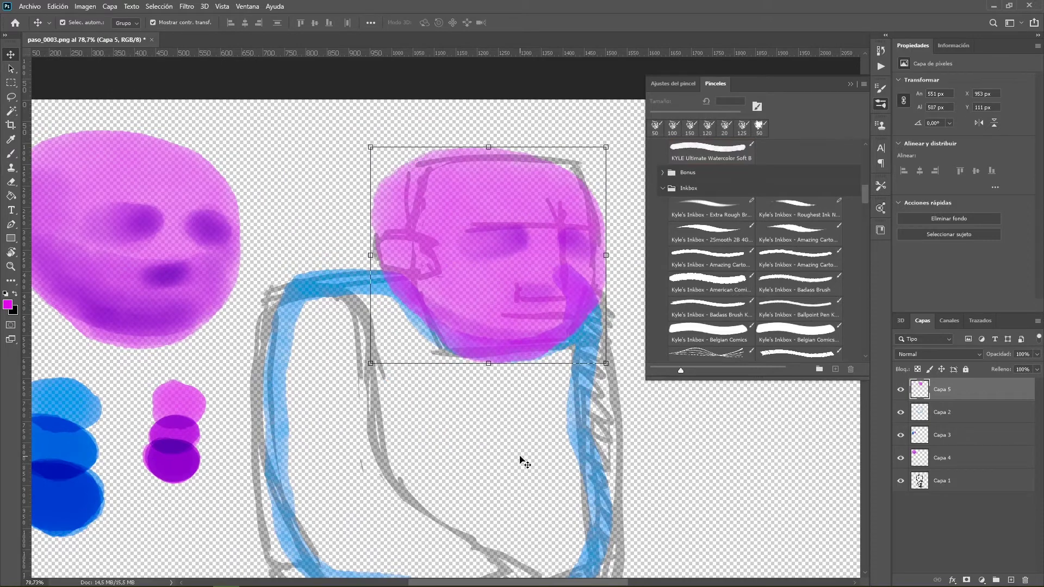
Hide the sketch layer, load Capa 5's painted head as a selection, and deepen its magenta shading inside the selection.
left_click_drag(505, 245, 575, 232)
left_click(901, 481)
left_click(920, 389, "ctrl")
left_click_drag(391, 239, 511, 332)
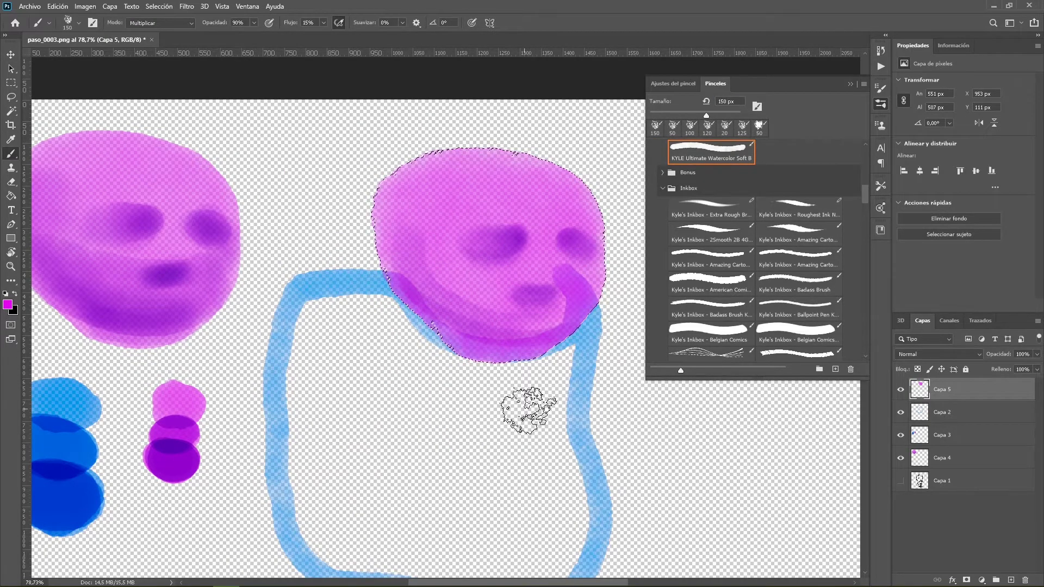
left_click_drag(413, 217, 544, 337)
left_click_drag(478, 334, 538, 294)
mouse_move(508, 235)
left_mouse_down()
mouse_move(463, 264)
mouse_move(416, 255)
mouse_move(436, 305)
left_mouse_up()
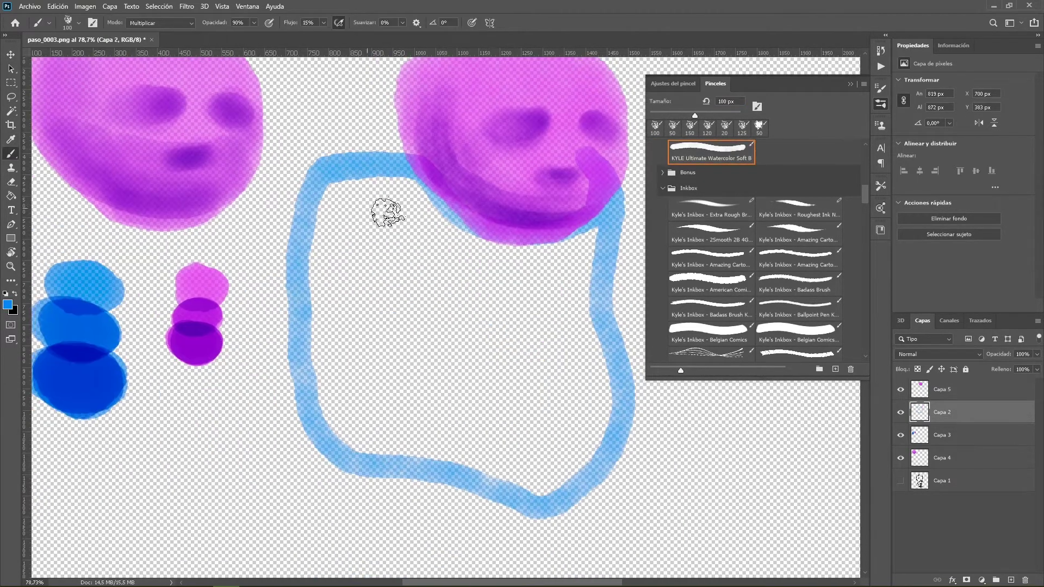
In paso_0003, fill the blue torso on Capa 2 inside its outline and deepen its shading along the neckline.
mouse_move(375, 419)
left_mouse_down()
mouse_move(327, 401)
mouse_move(401, 338)
mouse_move(397, 224)
left_mouse_up()
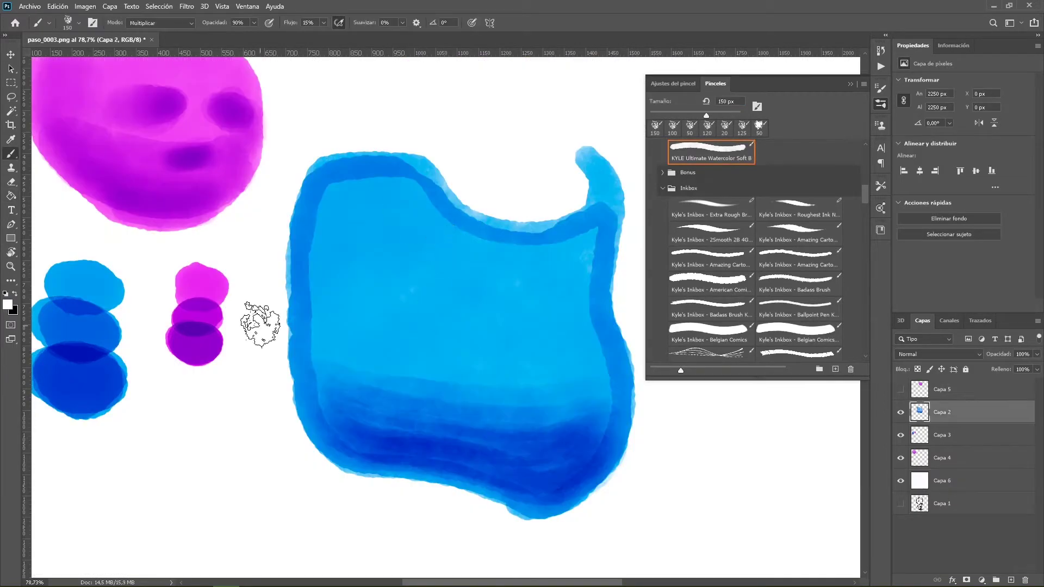
left_click_drag(593, 229, 415, 172)
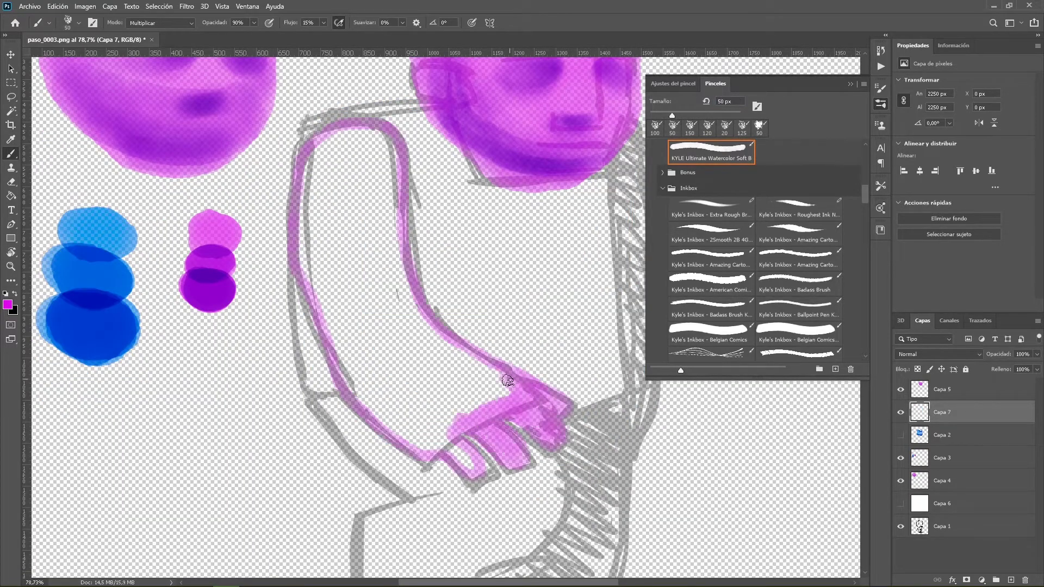
Paint the near arm in magenta on Capa 7 over the sketch, filling its outline and shading it with the 50 px brush.
mouse_move(446, 360)
left_mouse_down()
mouse_move(407, 313)
mouse_move(348, 136)
left_mouse_up()
left_click_drag(356, 400, 297, 276)
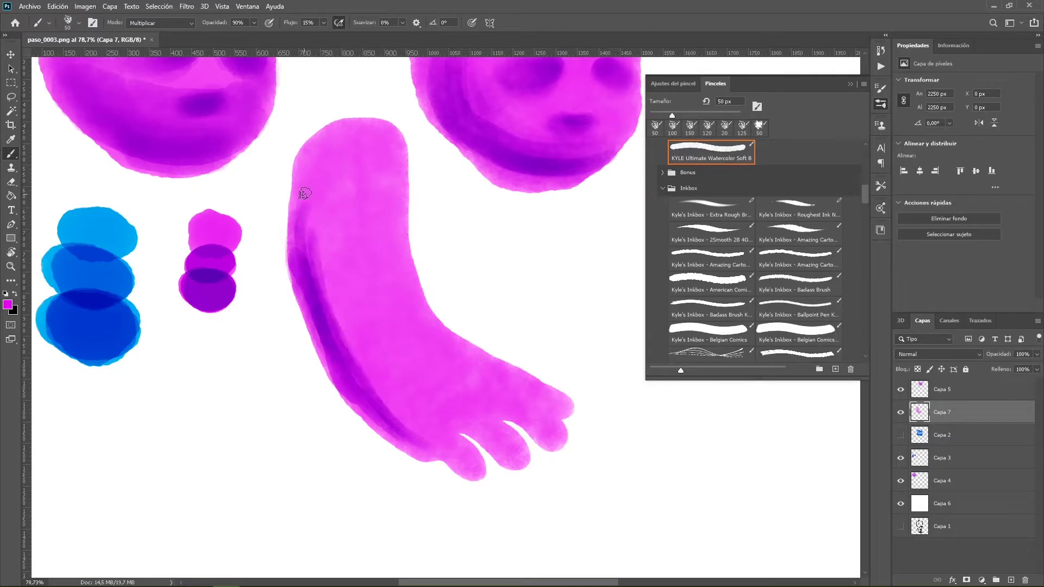
left_click_drag(350, 352, 332, 235)
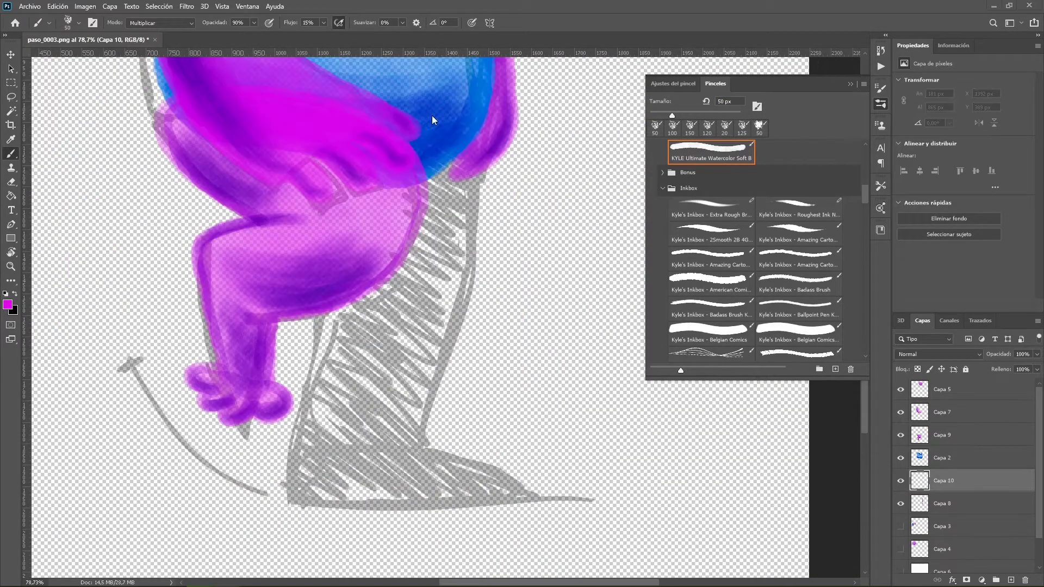
Undo the last stroke and paint the straight standing leg in magenta on Capa 10, following the sketch and shading it.
key("ctrl+z")
left_click_drag(298, 444, 290, 477)
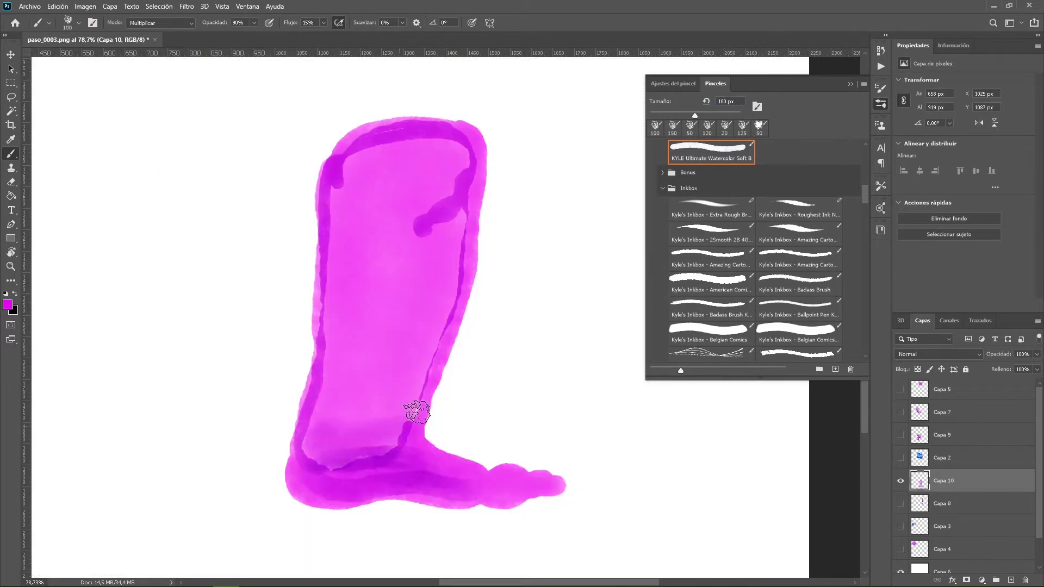
mouse_move(415, 406)
left_mouse_down()
mouse_move(327, 450)
mouse_move(361, 261)
mouse_move(349, 174)
left_mouse_up()
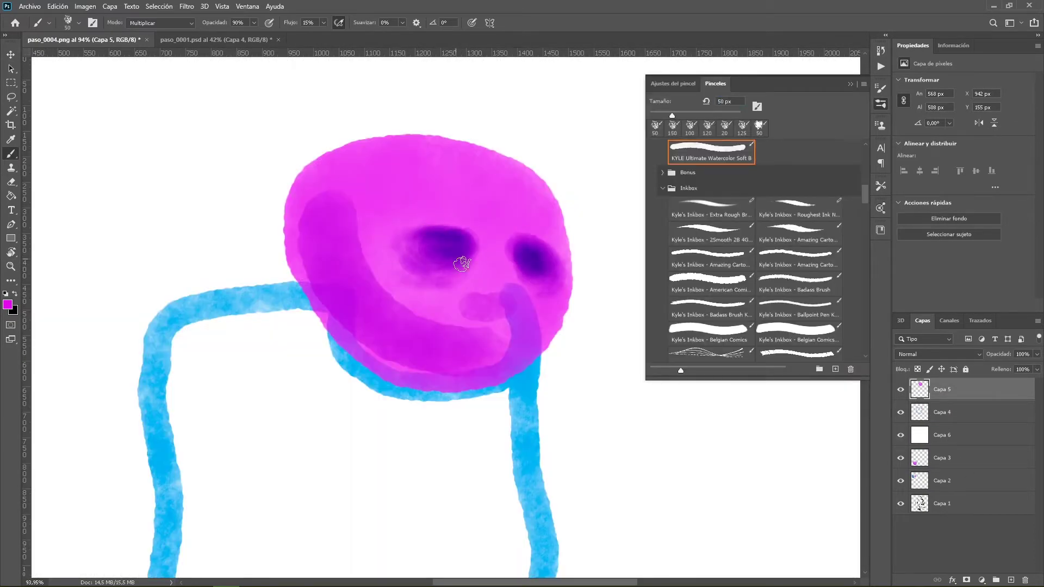
In paso_0004, shade the magenta head on Capa 5 and fill the outlined torso with blue on Capa 4.
mouse_move(424, 371)
left_mouse_down()
mouse_move(349, 210)
mouse_move(397, 349)
left_mouse_up()
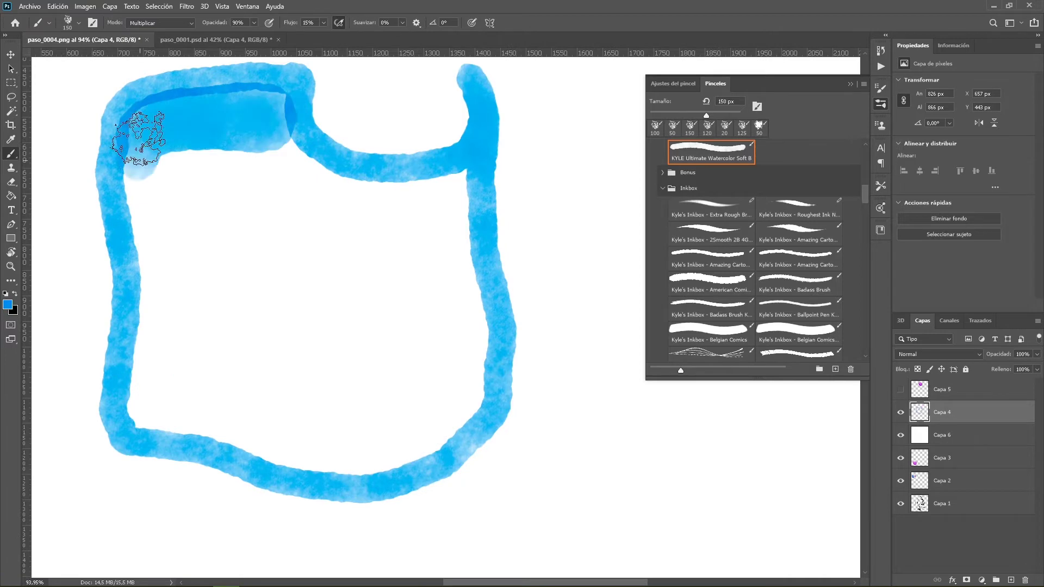
mouse_move(139, 139)
left_mouse_down()
mouse_move(466, 361)
mouse_move(466, 152)
mouse_move(478, 145)
mouse_move(281, 95)
mouse_move(361, 443)
mouse_move(401, 473)
mouse_move(156, 401)
mouse_move(221, 365)
left_mouse_up()
key("bracketleft")
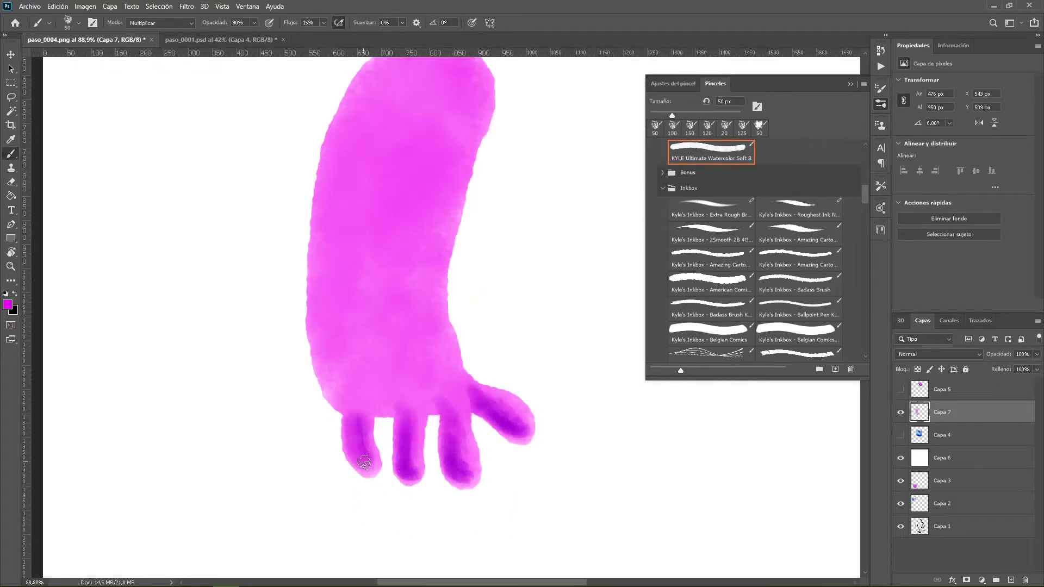
Shade the near arm and its fingers on Capa 7 and the far arm on Capa 8 in deeper magenta.
mouse_move(363, 463)
left_mouse_down()
mouse_move(392, 128)
mouse_move(385, 408)
mouse_move(408, 98)
left_mouse_up()
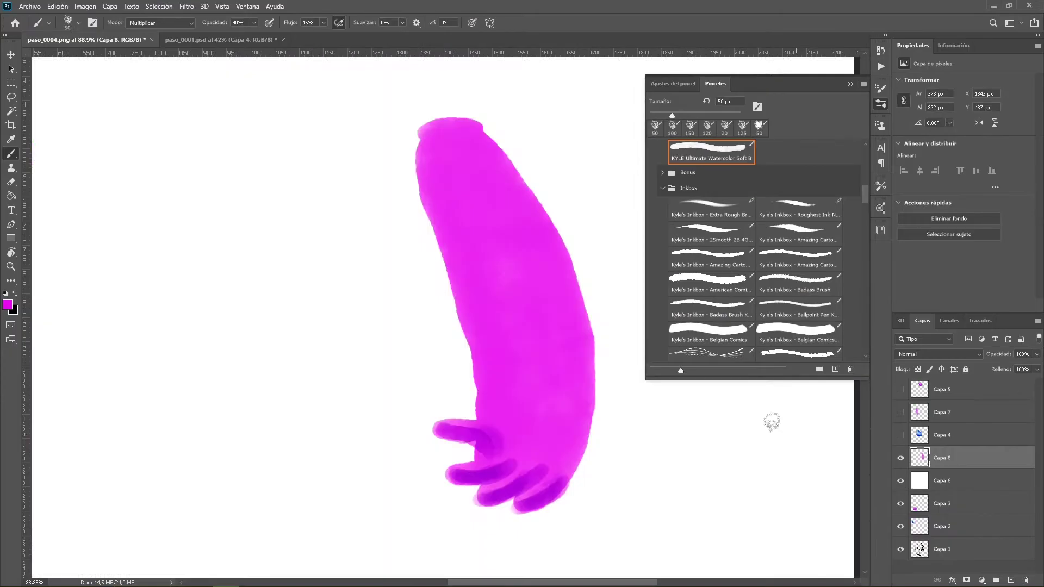
mouse_move(566, 261)
left_mouse_down()
mouse_move(508, 373)
mouse_move(533, 460)
left_mouse_up()
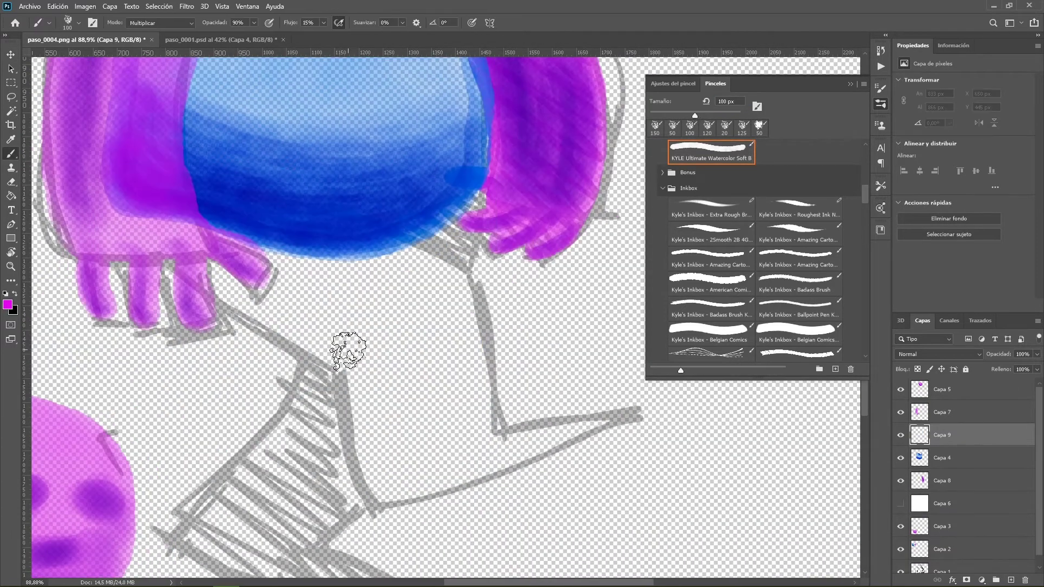
Paint the front leg in magenta on Capa 9 over the sketch and shade it with the 100 px brush.
left_click_drag(114, 180, 524, 458)
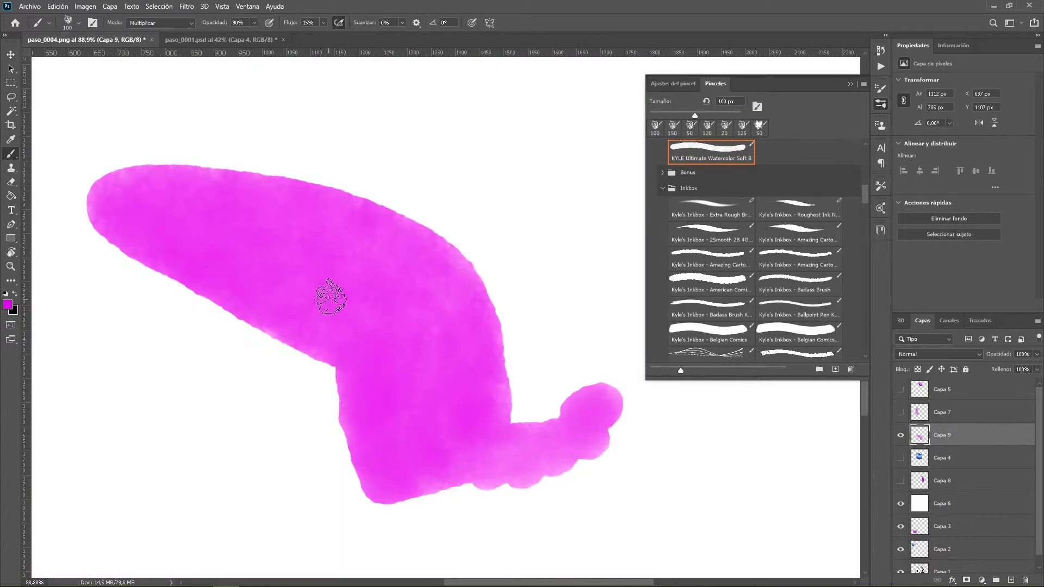
mouse_move(326, 298)
left_mouse_down()
mouse_move(397, 431)
mouse_move(189, 257)
left_mouse_up()
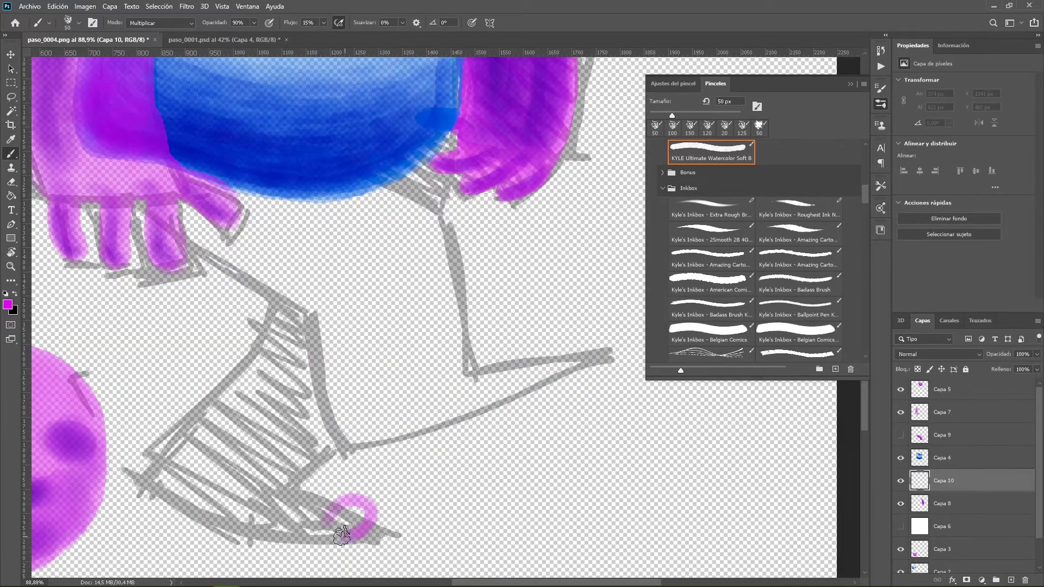
Paint the bent rear leg in magenta on Capa 10, covering the foot, calf and thigh and deepening the shading along its edges.
mouse_move(342, 536)
left_mouse_down()
mouse_move(276, 219)
mouse_move(281, 307)
mouse_move(410, 303)
mouse_move(305, 209)
left_mouse_up()
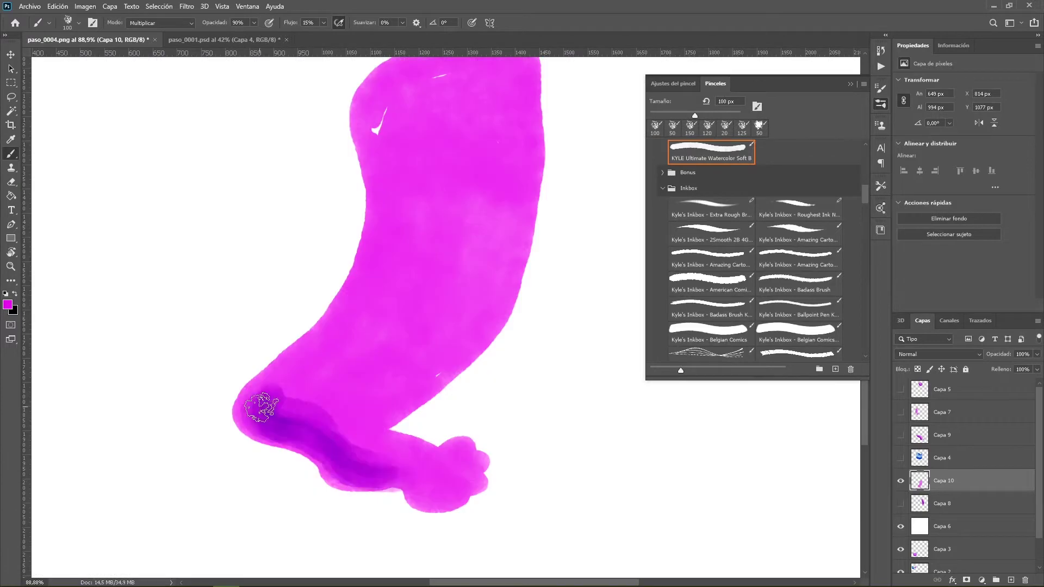
left_click_drag(261, 401, 381, 476)
left_click_drag(364, 133, 462, 76)
left_click_drag(473, 337, 370, 396)
scroll(445, 280, "up", 3)
mouse_move(446, 280)
left_mouse_down()
mouse_move(385, 268)
mouse_move(480, 337)
left_mouse_up()
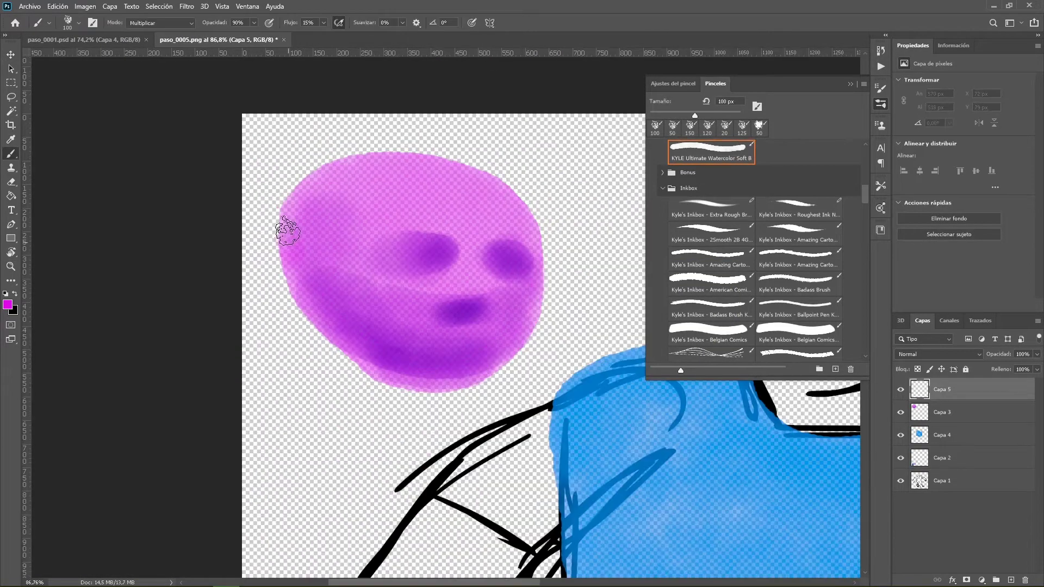
In paso_0005, paint the magenta head on Capa 5 and shade the blue torso's neckline and lower edge on Capa 4.
mouse_move(286, 227)
left_mouse_down()
mouse_move(426, 379)
mouse_move(408, 181)
mouse_move(412, 275)
mouse_move(498, 262)
left_mouse_up()
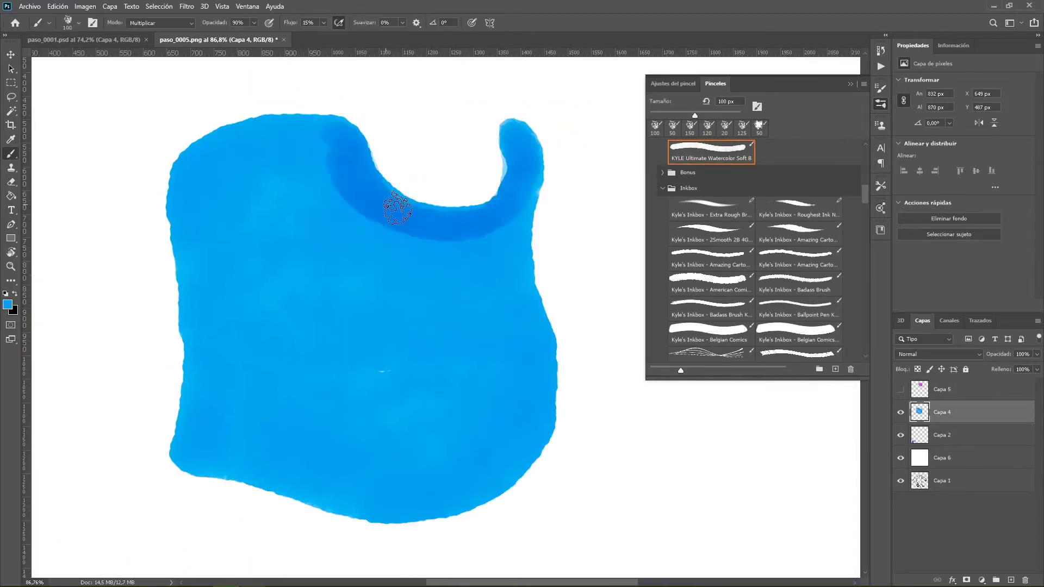
mouse_move(389, 198)
left_mouse_down()
mouse_move(354, 148)
mouse_move(401, 262)
mouse_move(521, 200)
mouse_move(325, 181)
left_mouse_up()
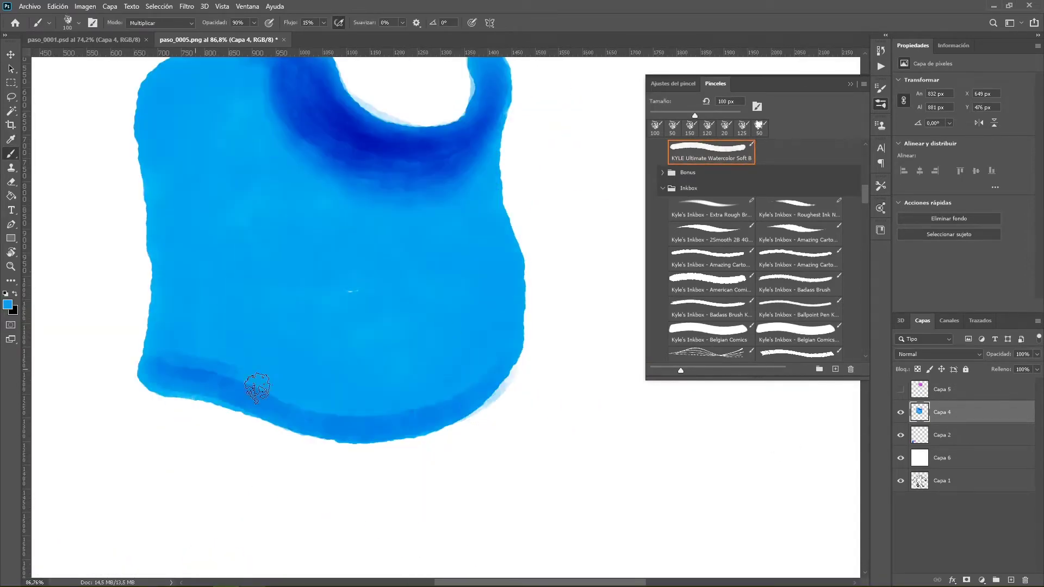
mouse_move(256, 390)
left_mouse_down()
mouse_move(443, 374)
mouse_move(490, 343)
left_mouse_up()
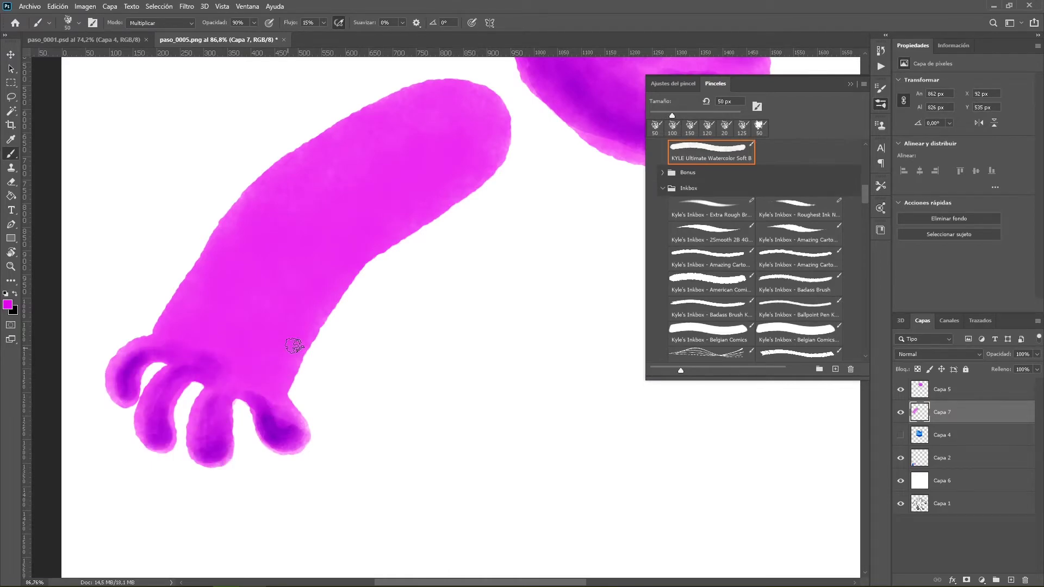
Shade the near arm on Capa 7 and paint the front leg in magenta on Capa 8, with darker shading along its edge.
mouse_move(263, 357)
left_mouse_down()
mouse_move(296, 261)
mouse_move(327, 228)
left_mouse_up()
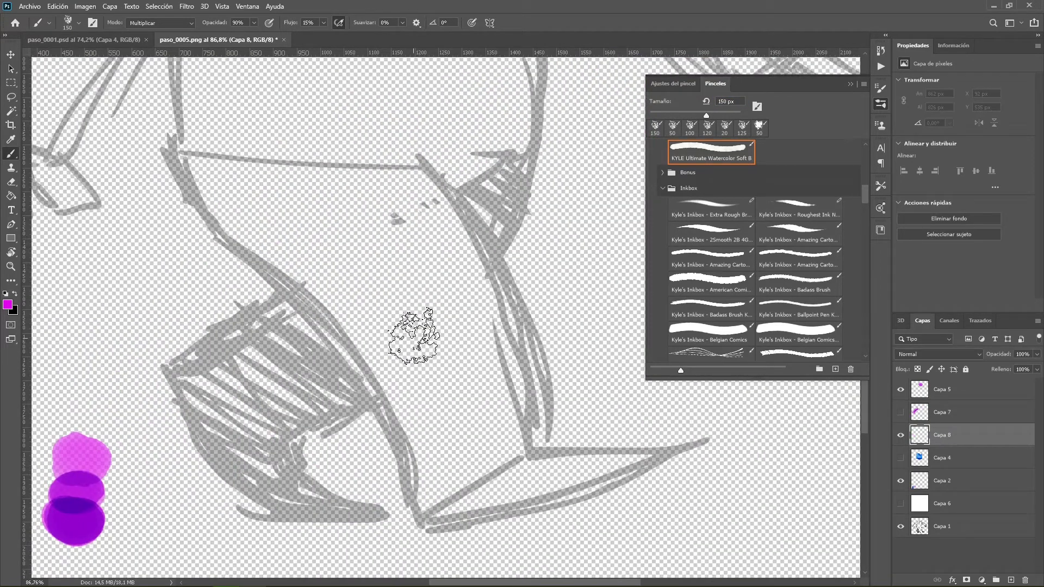
mouse_move(175, 140)
left_mouse_down()
mouse_move(561, 469)
mouse_move(459, 309)
left_mouse_up()
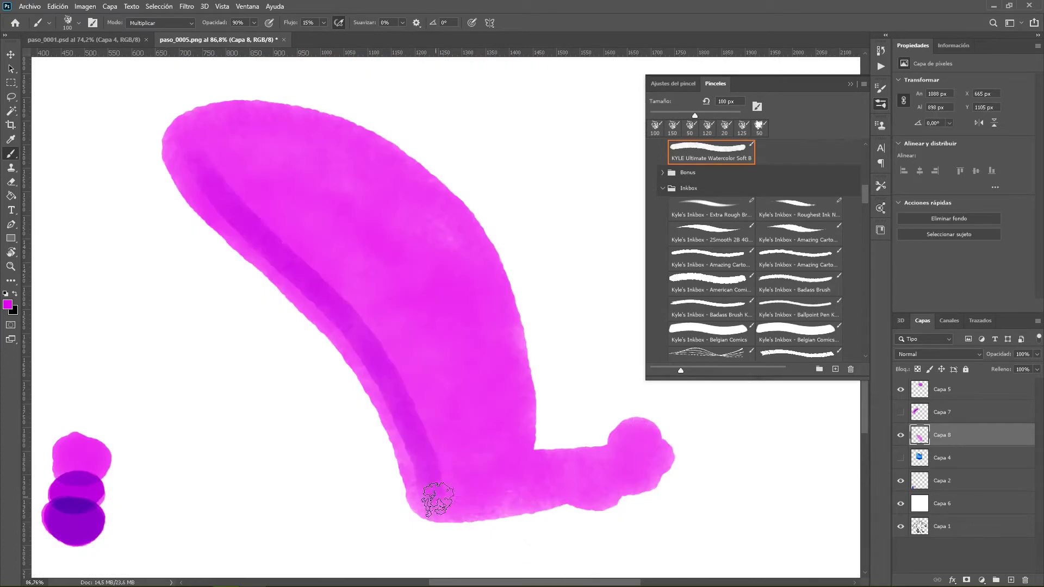
mouse_move(434, 494)
left_mouse_down()
mouse_move(341, 289)
mouse_move(203, 164)
left_mouse_up()
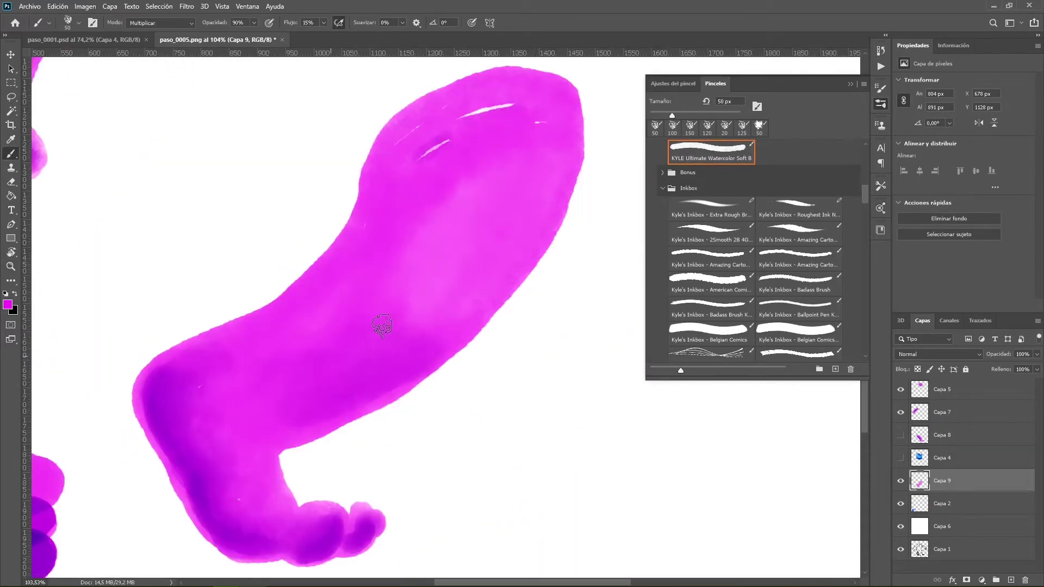
Enlarge the brush and shade the bent rear leg on Capa 9 and the far arm on Capa 10 in deeper magenta.
key("bracketright")
key("bracketright")
key("bracketright")
key("bracketright")
key("bracketright")
key("bracketright")
key("bracketright")
mouse_move(435, 164)
left_mouse_down()
mouse_move(426, 198)
mouse_move(517, 93)
mouse_move(419, 172)
left_mouse_up()
left_click_drag(354, 380, 217, 462)
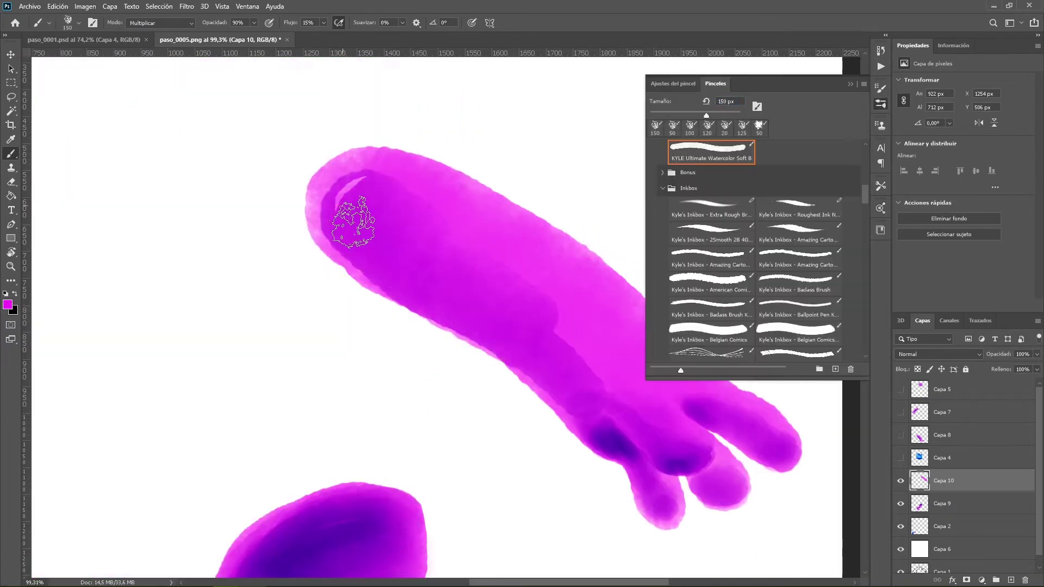
mouse_move(350, 210)
left_mouse_down()
mouse_move(560, 350)
mouse_move(477, 280)
left_mouse_up()
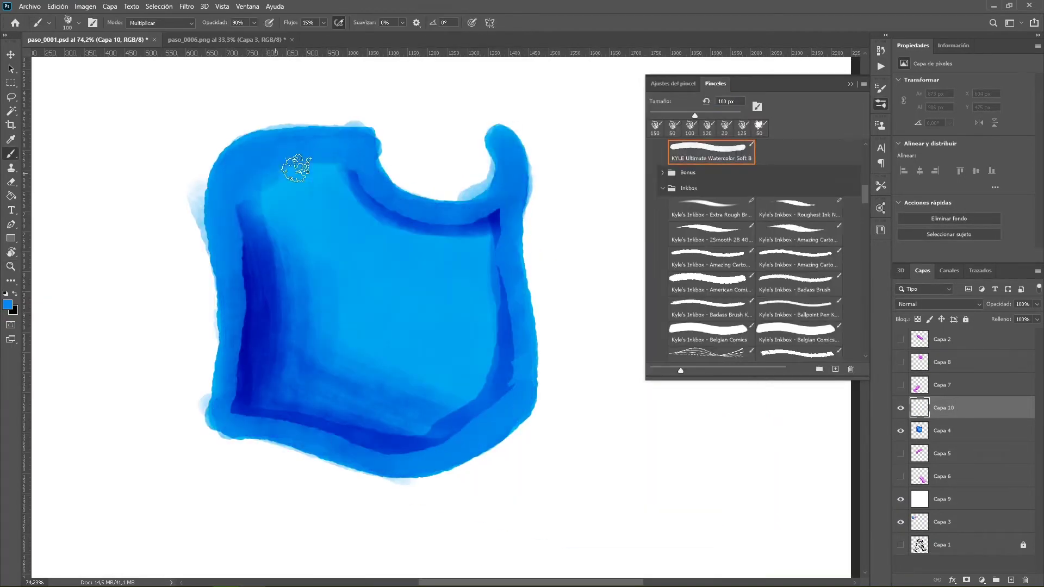
In paso_0001, try a blue stroke around the torso on Capa 10 and undo it.
left_click_drag(294, 163, 513, 347)
key("ctrl+z")
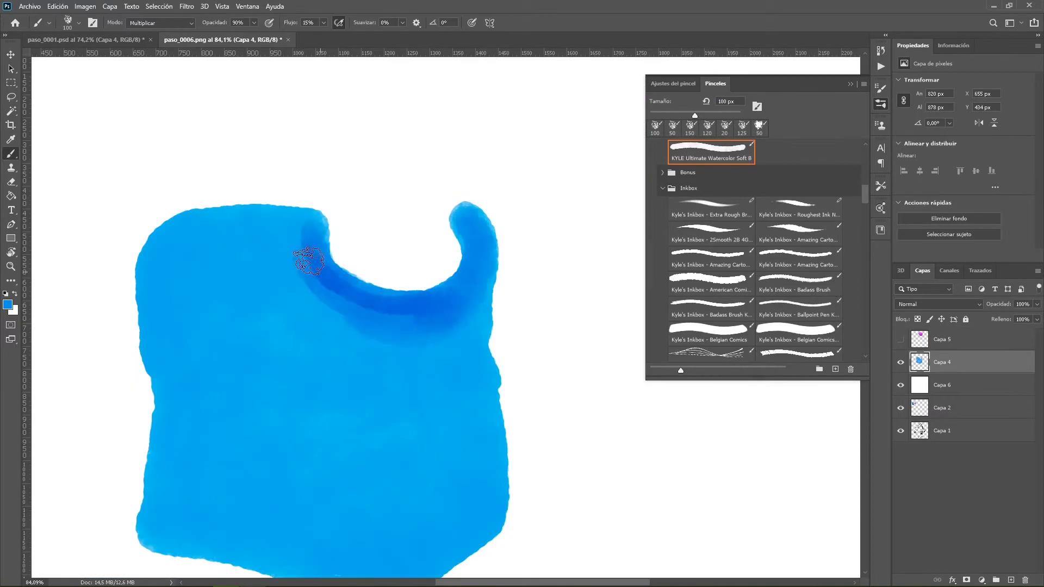
In paso_0006, build up dark blue shading along the torso's neckline and lower edge on Capa 4.
left_click_drag(304, 245, 466, 302)
left_click_drag(327, 316, 233, 272)
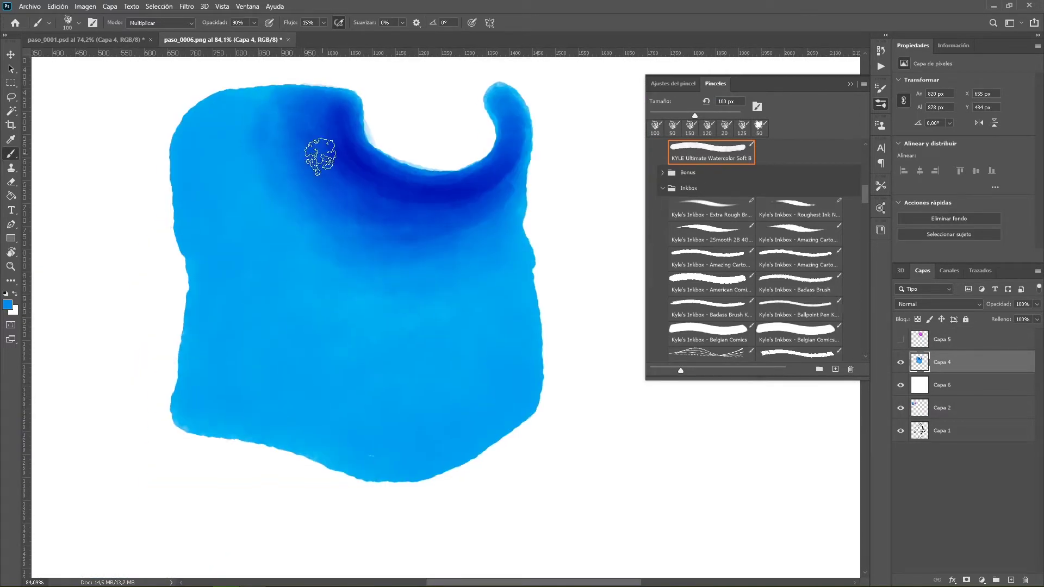
mouse_move(319, 152)
left_mouse_down()
mouse_move(474, 432)
mouse_move(209, 420)
mouse_move(326, 438)
left_mouse_up()
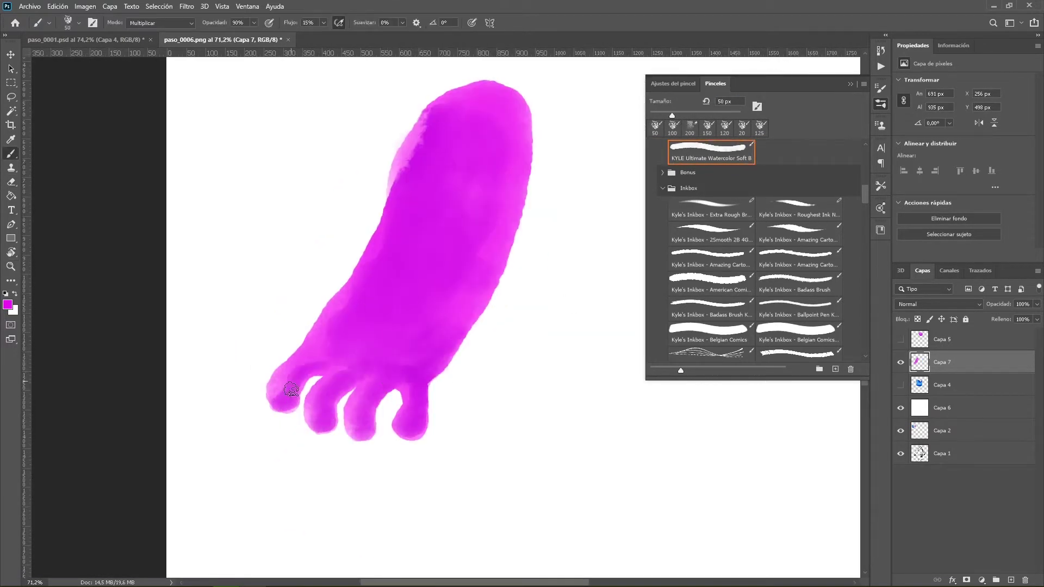
Shade the near arm and fingers on Capa 7, and show and select the blue torso layer Capa 4.
mouse_move(291, 390)
left_mouse_down()
mouse_move(396, 333)
mouse_move(408, 310)
left_mouse_up()
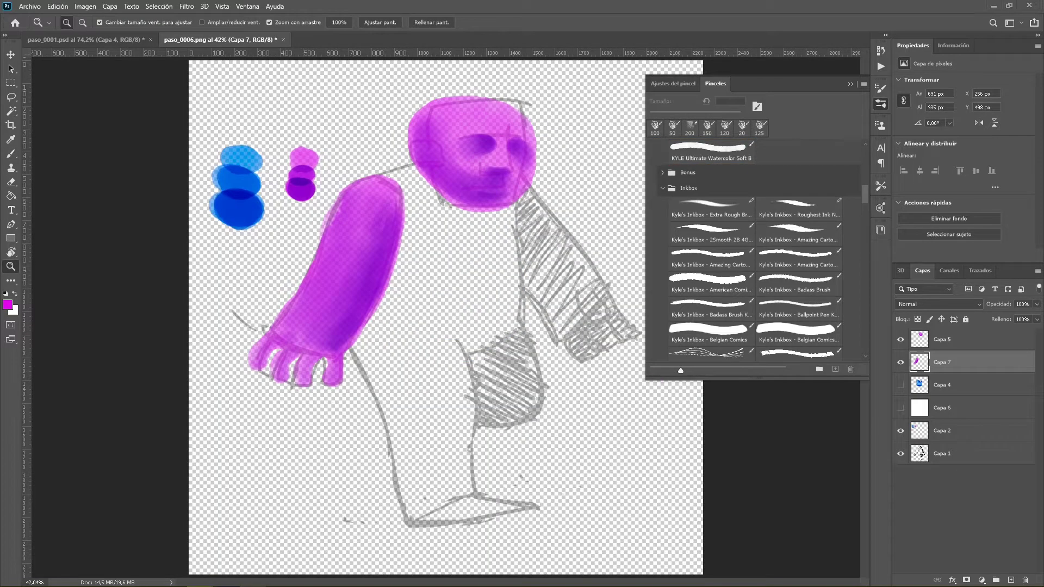
left_click(901, 385)
left_click(974, 385)
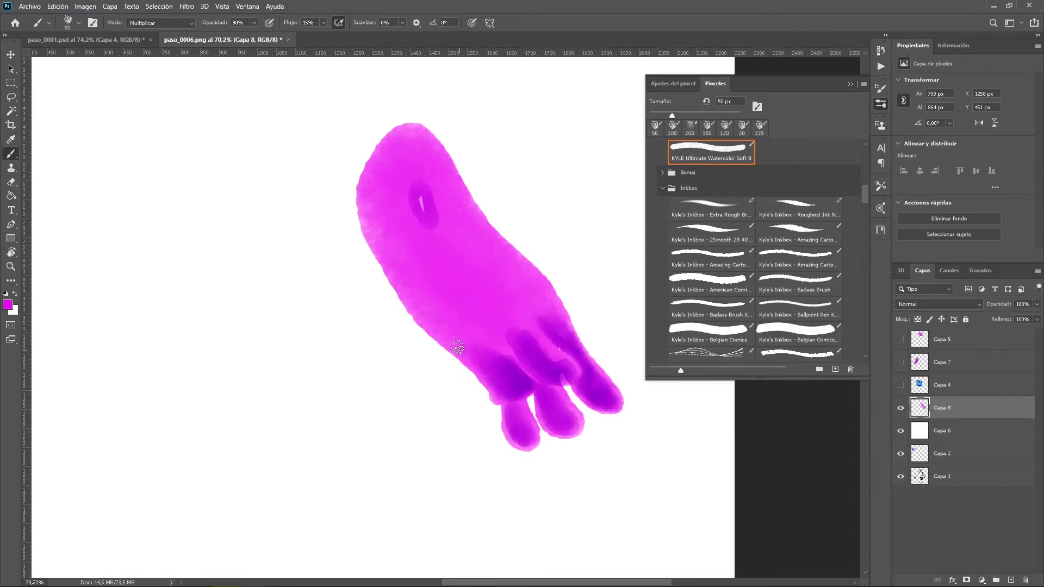
Enlarge the brush to 100 px and shade the far arm's upper part and edge on Capa 8.
key("bracketright")
key("bracketright")
key("bracketright")
key("bracketright")
key("bracketright")
mouse_move(381, 174)
left_mouse_down()
mouse_move(451, 223)
mouse_move(366, 285)
left_mouse_up()
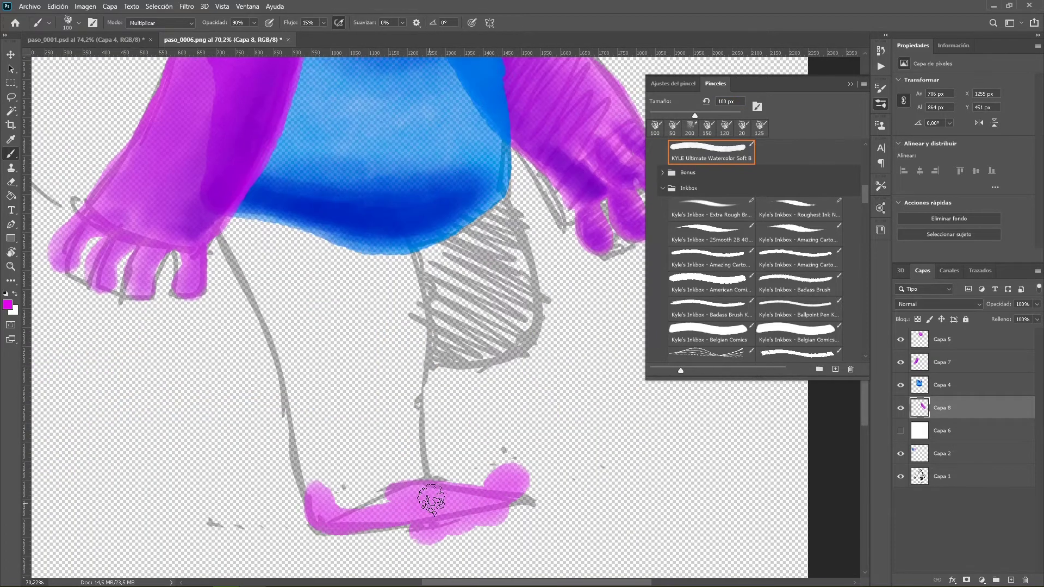
Paint and shade the front leg in magenta on Capa 9, and paint the hatched rear leg on Capa 10.
mouse_move(431, 499)
left_mouse_down()
mouse_move(345, 214)
mouse_move(368, 401)
mouse_move(416, 354)
left_mouse_up()
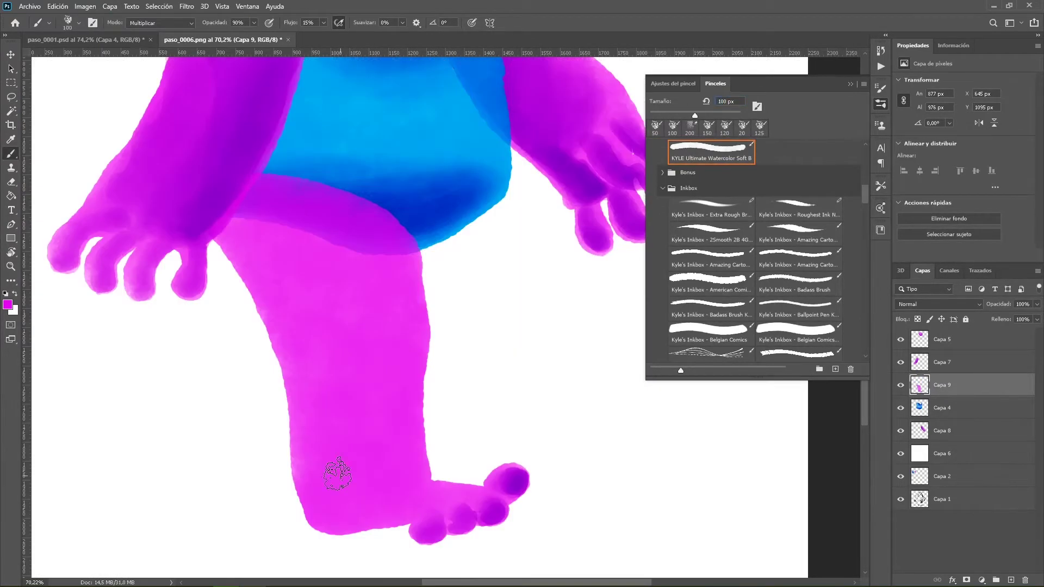
mouse_move(338, 478)
left_mouse_down()
mouse_move(310, 296)
mouse_move(316, 425)
left_mouse_up()
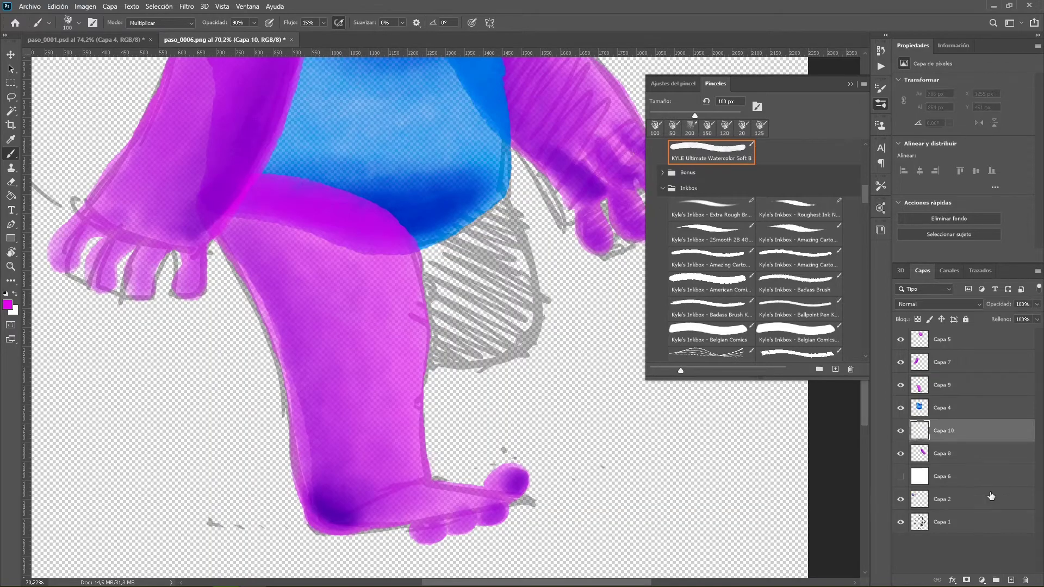
mouse_move(403, 272)
left_mouse_down()
mouse_move(530, 245)
mouse_move(523, 336)
left_mouse_up()
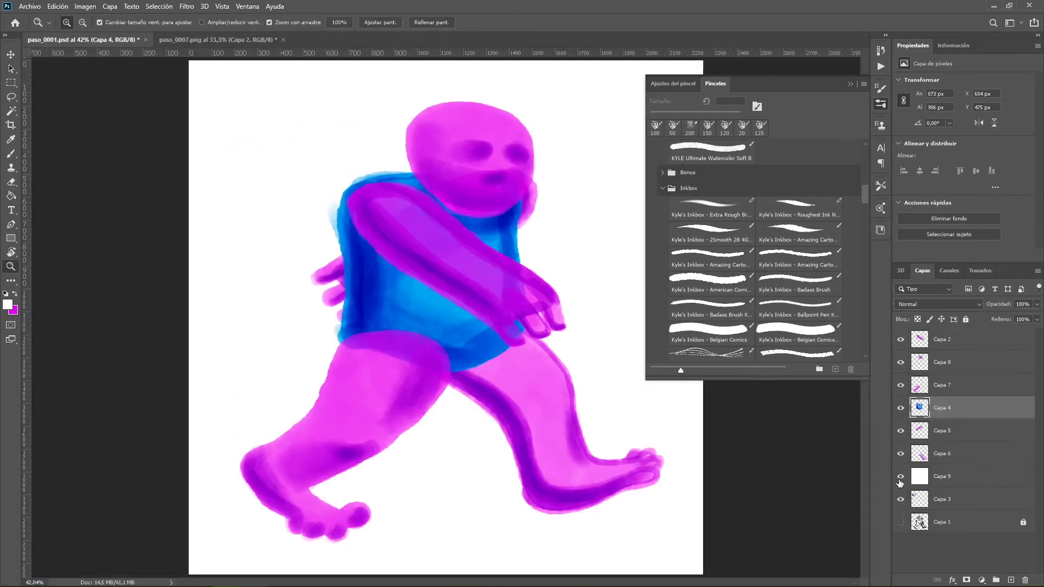
right_click(951, 362)
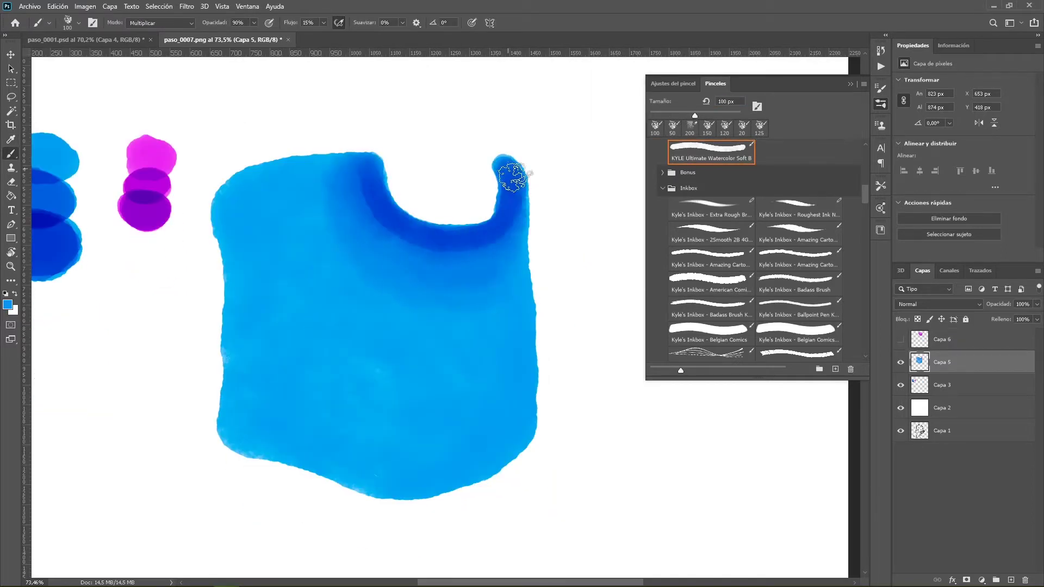
In paso_0007, shade the lower edge of the blue torso on Capa 5 with the 100 px brush.
mouse_move(228, 451)
left_mouse_down()
mouse_move(361, 396)
mouse_move(303, 415)
mouse_move(284, 436)
mouse_move(260, 387)
left_mouse_up()
mouse_move(337, 468)
left_mouse_down()
mouse_move(321, 495)
mouse_move(302, 146)
mouse_move(325, 375)
left_mouse_up()
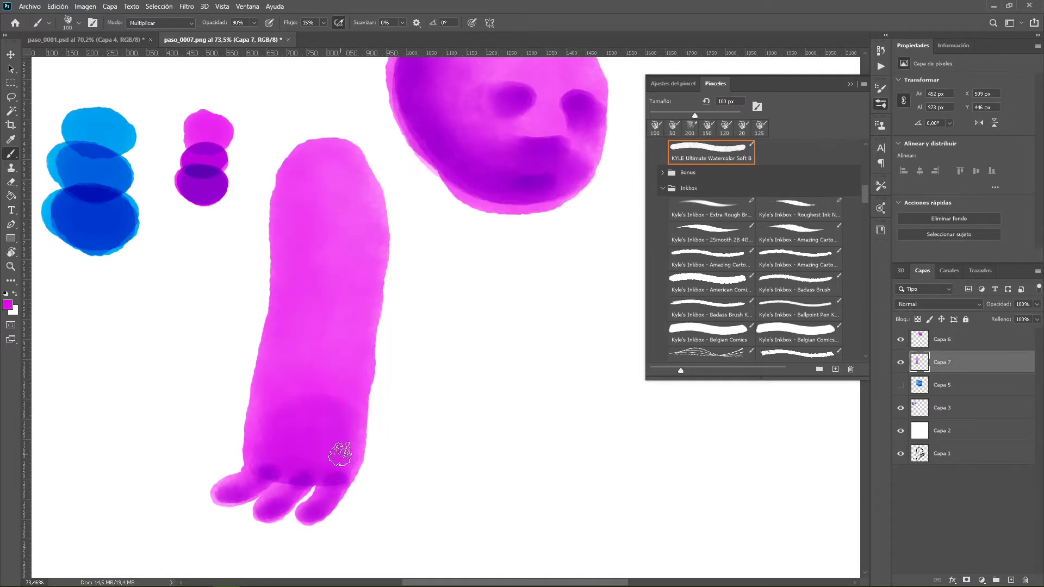
Shade the near hand on Capa 7, and paint and shade the bent rear leg in magenta on Capa 8.
mouse_move(341, 450)
left_mouse_down()
mouse_move(307, 302)
mouse_move(315, 443)
left_mouse_up()
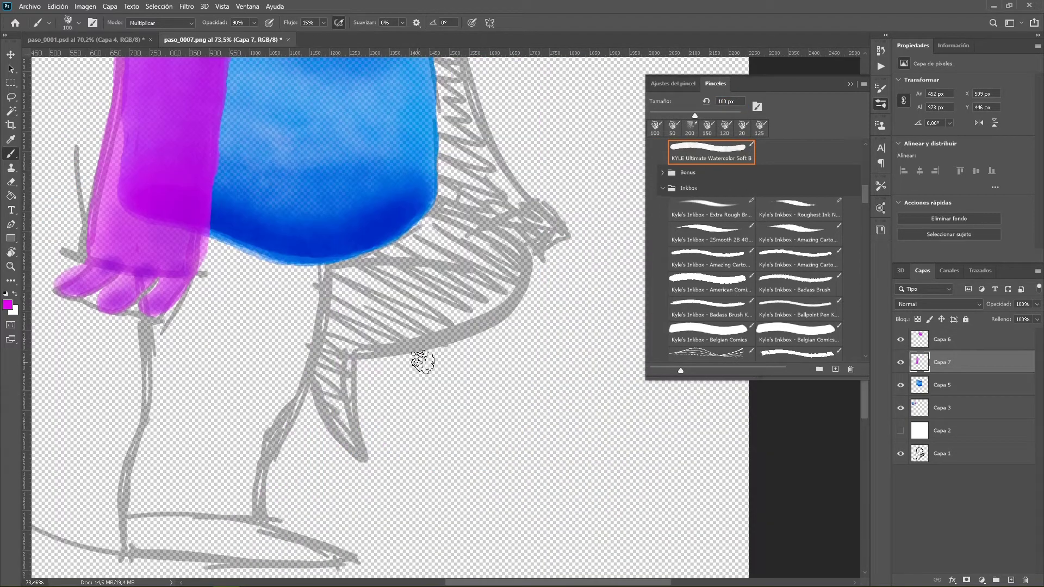
left_click_drag(375, 452, 304, 277)
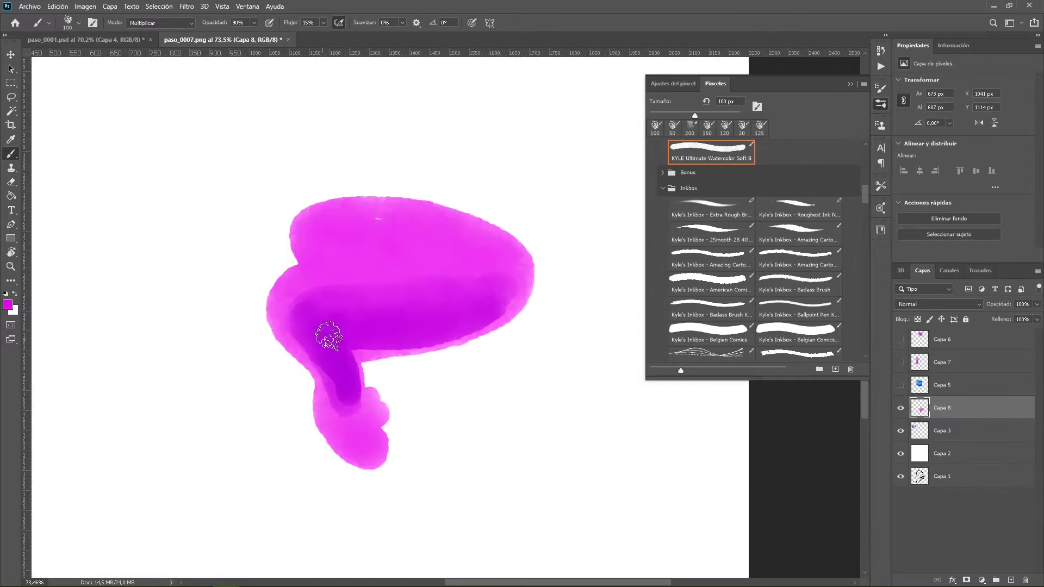
mouse_move(326, 338)
left_mouse_down()
mouse_move(357, 399)
mouse_move(426, 257)
left_mouse_up()
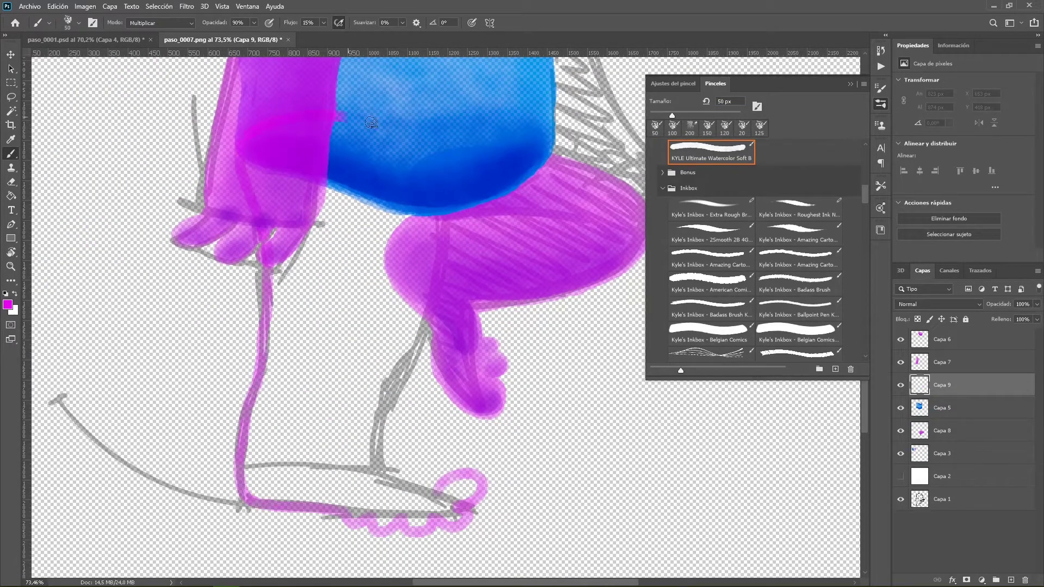
Paint the front leg and its toes in magenta on Capa 9 with the 100 px brush, and shade the leg.
left_click_drag(473, 492, 415, 508)
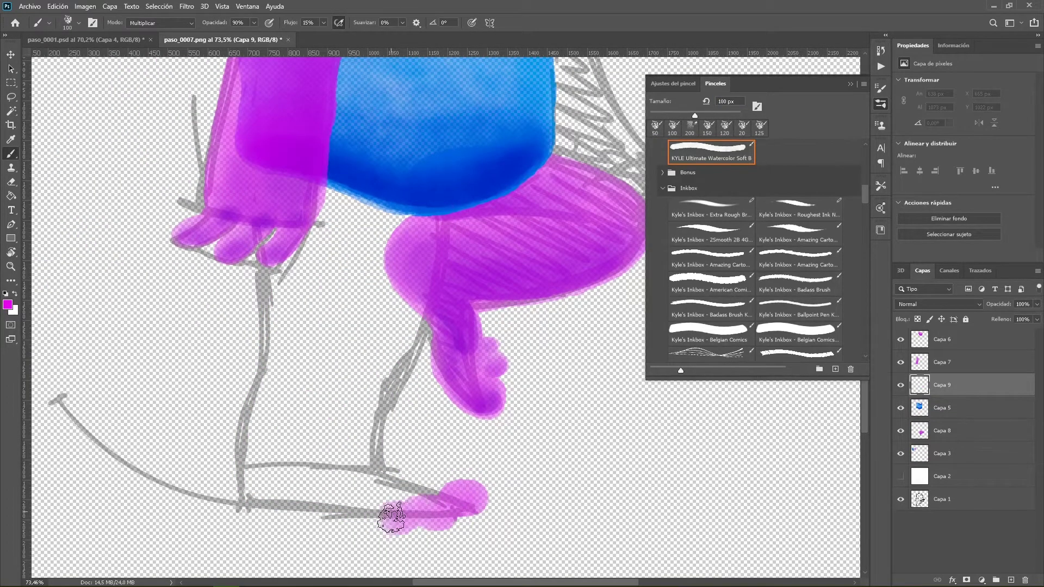
mouse_move(250, 468)
left_mouse_down()
mouse_move(400, 502)
mouse_move(415, 327)
mouse_move(350, 235)
left_mouse_up()
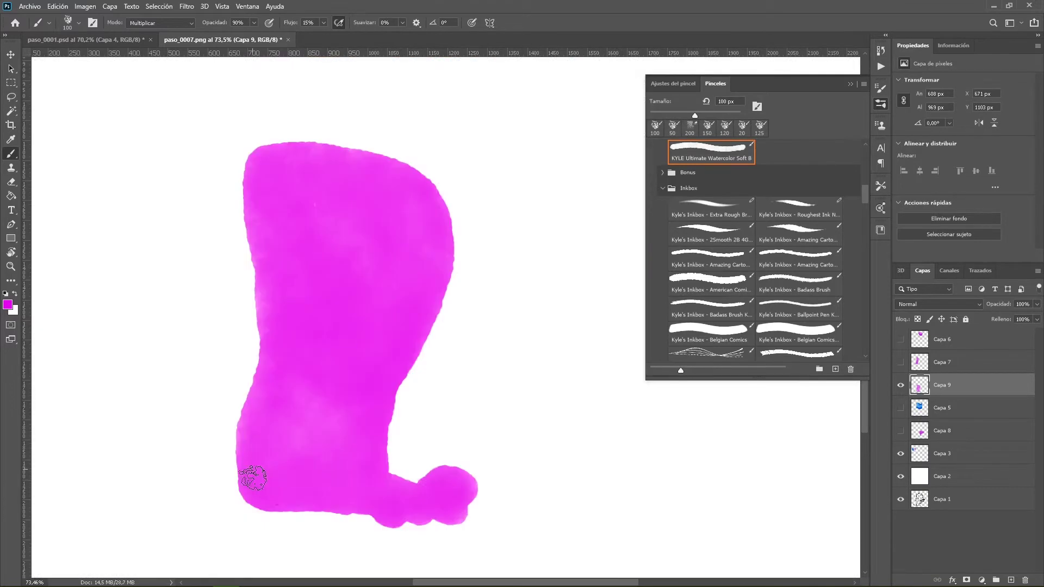
left_click_drag(252, 482, 368, 402)
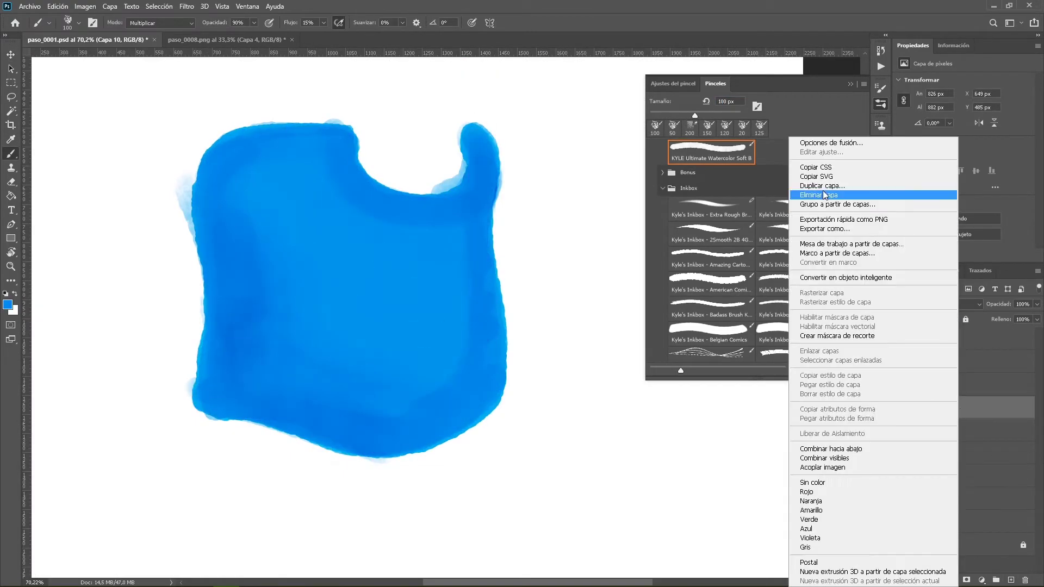
Delete the blue torso layer Capa 10 from paso_0001.psd.
left_click(825, 195)
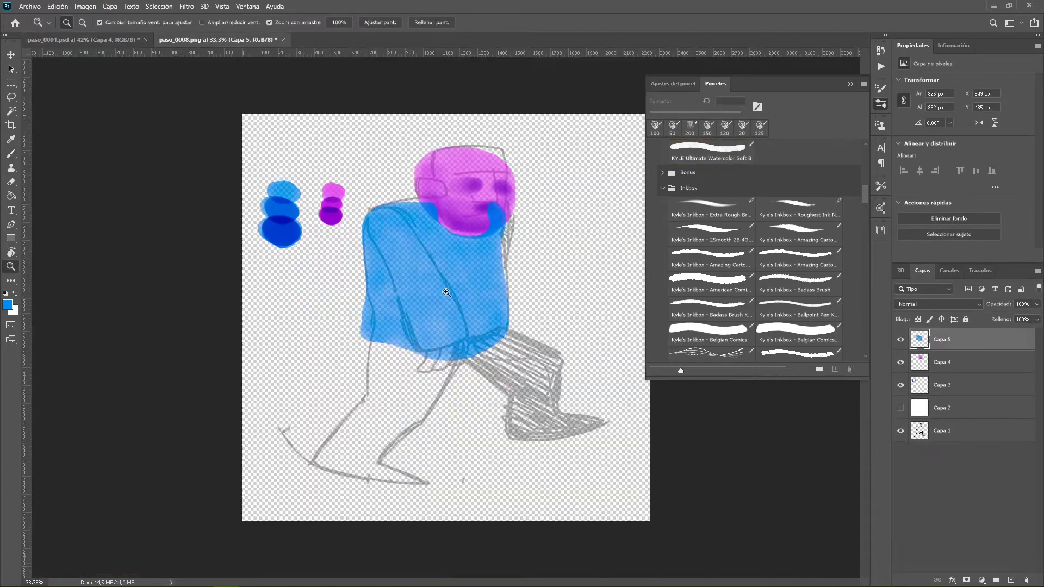
In paso_0008, paint and shade the magenta head on Capa 6, and shade the neckline and lower edge of the blue torso on Capa 5.
left_click(452, 179)
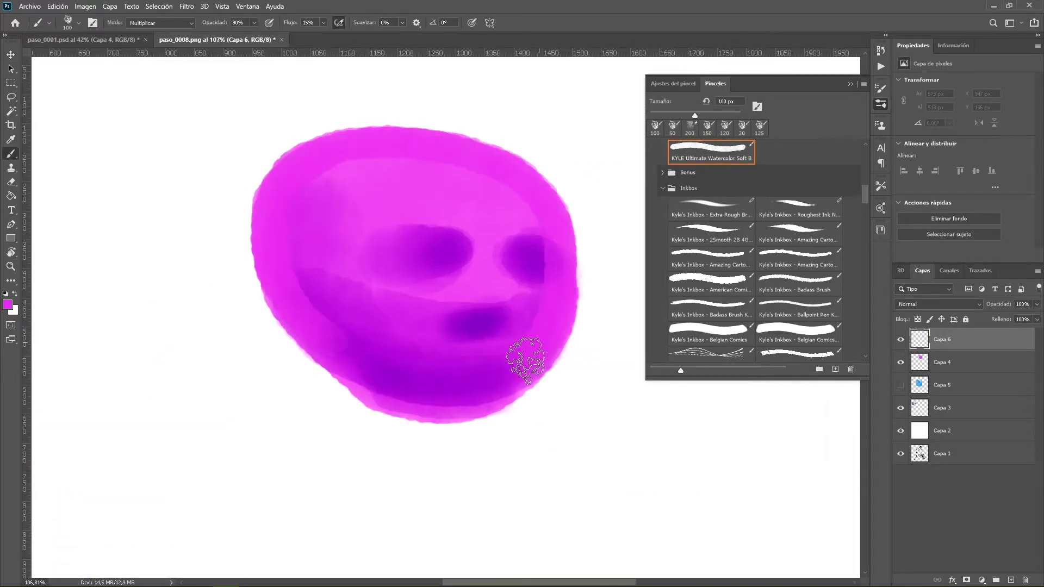
mouse_move(526, 360)
left_mouse_down()
mouse_move(279, 275)
mouse_move(541, 197)
mouse_move(303, 158)
mouse_move(484, 184)
mouse_move(366, 361)
mouse_move(448, 243)
mouse_move(303, 187)
mouse_move(334, 193)
mouse_move(384, 268)
mouse_move(361, 291)
mouse_move(485, 320)
mouse_move(282, 251)
mouse_move(468, 343)
mouse_move(431, 264)
mouse_move(544, 277)
mouse_move(373, 381)
left_mouse_up()
key("bracketleft")
key("bracketleft")
key("bracketleft")
key("bracketleft")
key("bracketleft")
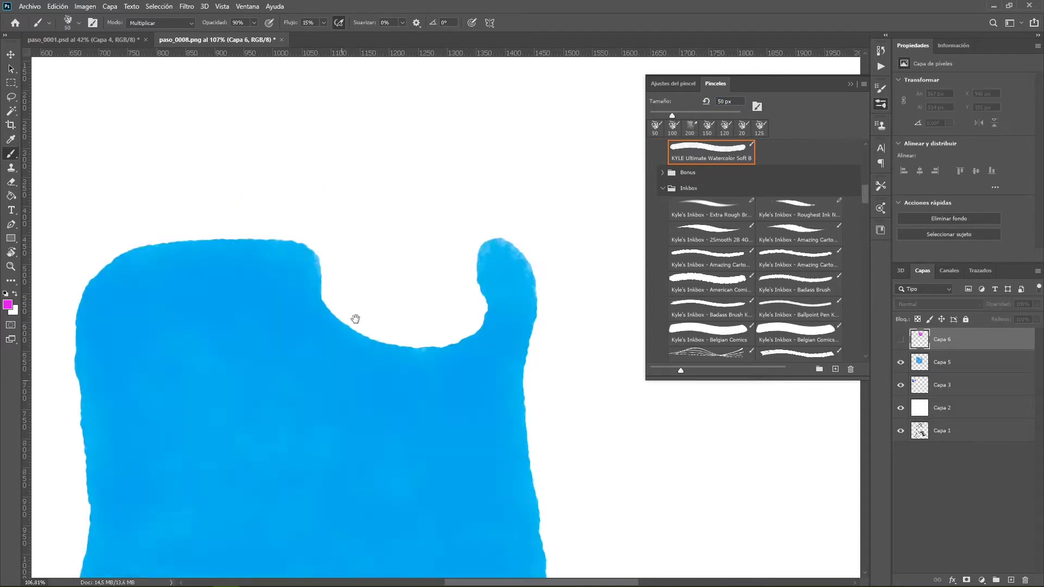
scroll(354, 319, "down", 3)
mouse_move(478, 261)
left_mouse_down()
mouse_move(352, 314)
mouse_move(357, 378)
mouse_move(460, 303)
mouse_move(384, 336)
mouse_move(372, 281)
mouse_move(424, 338)
mouse_move(214, 485)
mouse_move(382, 441)
mouse_move(478, 466)
mouse_move(217, 478)
mouse_move(275, 440)
mouse_move(249, 492)
mouse_move(336, 469)
left_mouse_up()
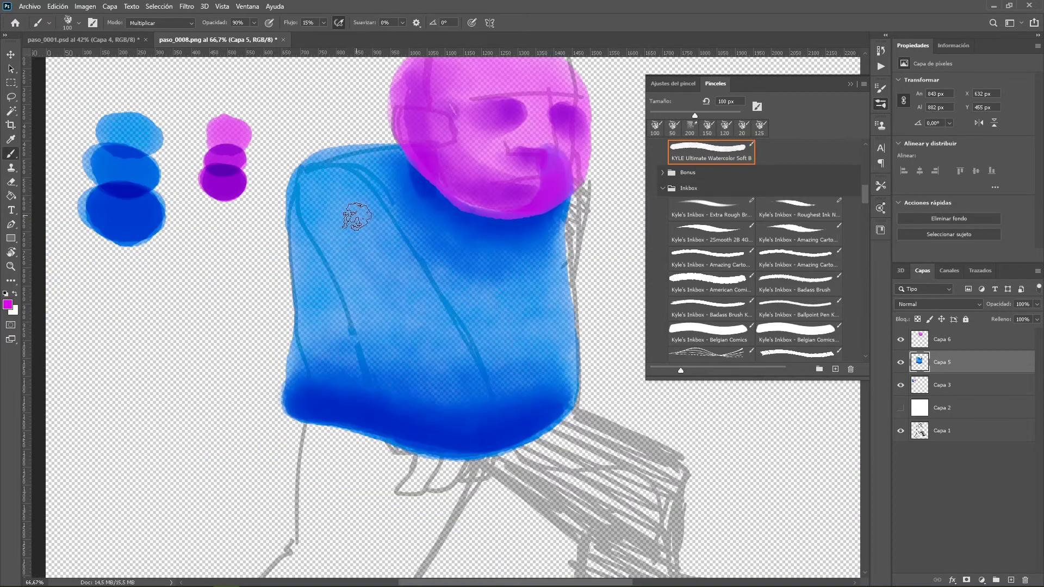
Paint the near arm in magenta on Capa 7, isolate it on white, and shade the hand and fingers with a 50 px brush.
mouse_move(361, 217)
left_mouse_down()
mouse_move(361, 285)
mouse_move(448, 471)
mouse_move(408, 468)
mouse_move(430, 478)
mouse_move(493, 463)
left_mouse_up()
mouse_move(362, 305)
left_mouse_down()
mouse_move(338, 272)
mouse_move(441, 405)
mouse_move(332, 218)
mouse_move(338, 275)
mouse_move(424, 370)
mouse_move(367, 227)
mouse_move(419, 487)
left_mouse_up()
left_click(901, 339)
left_click(900, 385)
left_click(901, 431)
key("bracketleft")
key("bracketleft")
key("bracketleft")
key("bracketleft")
key("bracketleft")
left_click_drag(402, 441, 465, 457)
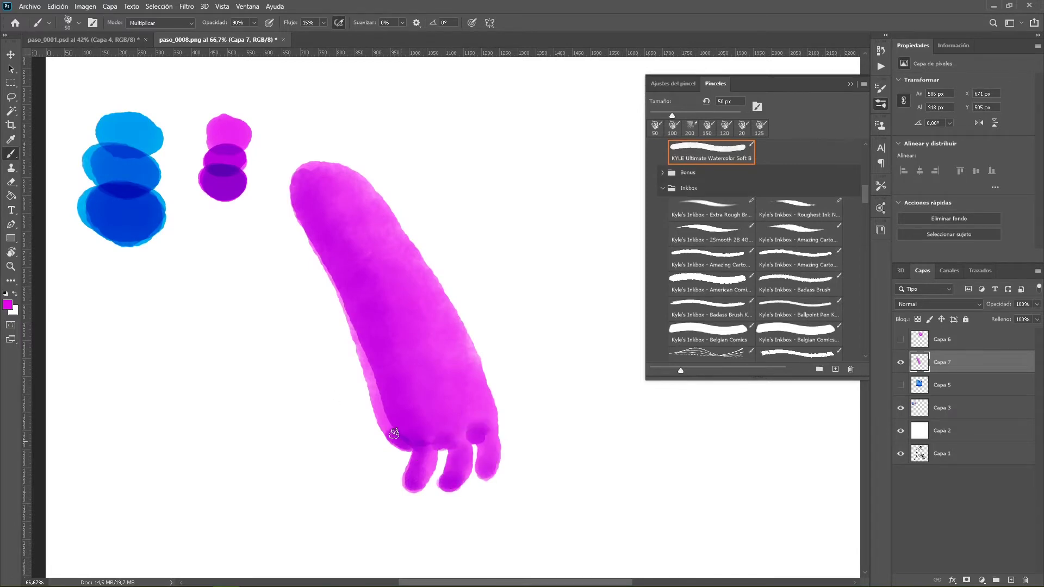
Show the body layers again, enlarge the brush to 100 px, and paint the far arm behind the torso on new layer Capa 8.
left_click(900, 340)
left_click(901, 385)
left_click(957, 408)
left_click(901, 431)
key("bracketright")
key("bracketright")
key("bracketright")
key("bracketright")
key("bracketright")
left_click_drag(582, 152, 558, 348)
left_click_drag(571, 191, 584, 327)
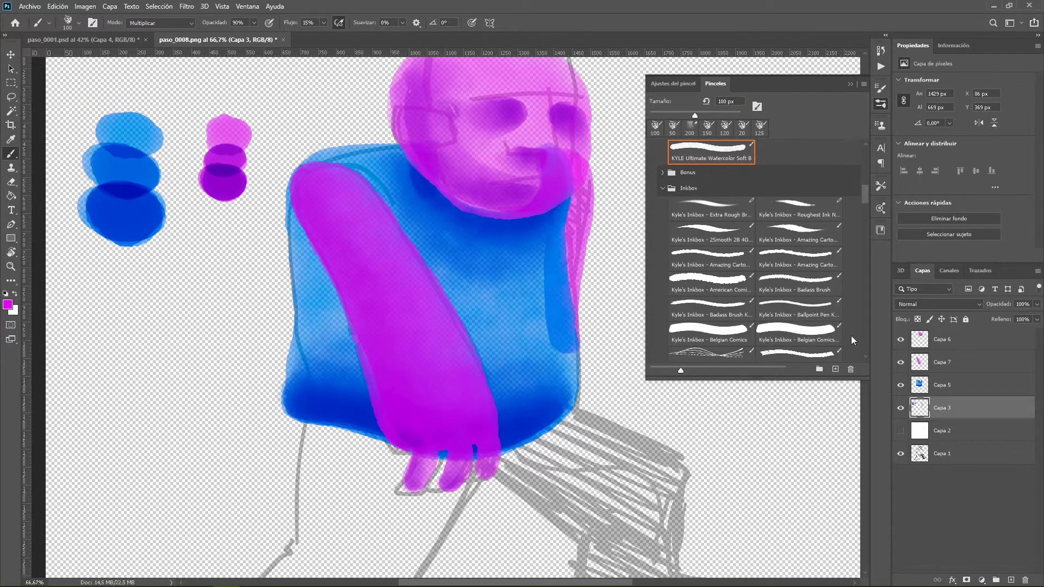
left_click(901, 339)
left_click(901, 362)
left_click(901, 362)
left_click(1011, 580)
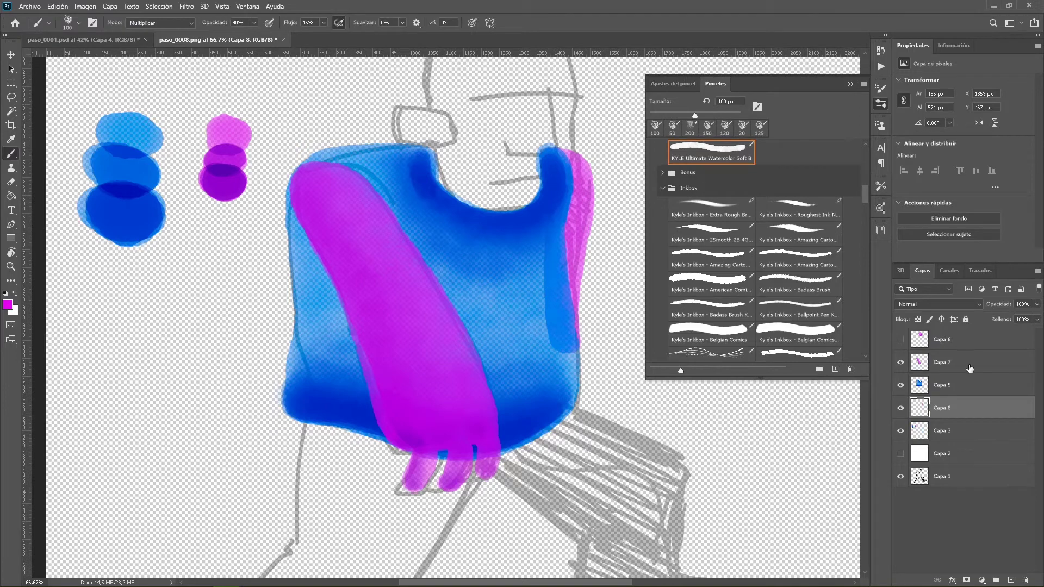
Show the head layer again, and paint the hatched rear leg and foot in magenta on new layer Capa 9.
left_click(900, 454)
left_click(901, 340)
left_click(900, 454)
scroll(435, 315, "down", 3)
key("ctrl+shift+alt+n")
mouse_move(544, 316)
left_mouse_down()
mouse_move(435, 291)
mouse_move(625, 387)
mouse_move(485, 303)
mouse_move(380, 279)
mouse_move(625, 397)
mouse_move(381, 272)
mouse_move(490, 305)
mouse_move(522, 403)
left_mouse_up()
key("ctrl+z")
left_click_drag(900, 340, 901, 408)
mouse_move(337, 228)
left_mouse_down()
mouse_move(479, 353)
mouse_move(490, 435)
mouse_move(544, 413)
left_mouse_up()
left_click(900, 476)
mouse_move(648, 408)
left_mouse_down()
mouse_move(422, 315)
mouse_move(415, 252)
mouse_move(508, 349)
mouse_move(631, 408)
left_mouse_up()
Shade the rear foot on Capa 9 with a smaller brush and show the hidden body layers again.
key("[")
key("[")
key("[")
key("[")
key("[")
left_click_drag(901, 408, 901, 339)
left_click_drag(365, 101, 454, 221)
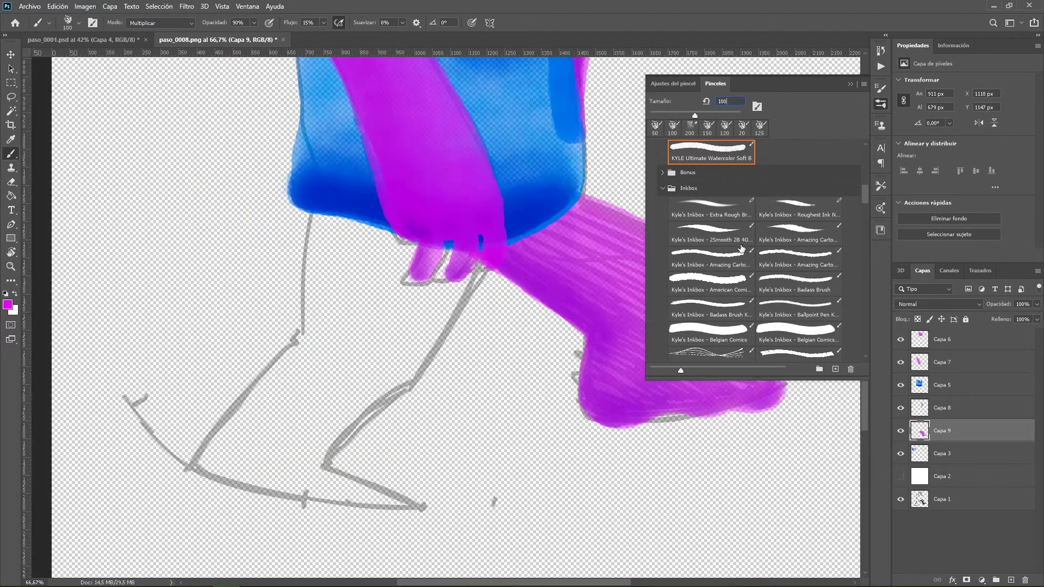
Paint the front leg and toes in magenta on new layer Capa 10 above the torso layer Capa 5.
left_click(943, 385)
left_click_drag(305, 218, 308, 459)
key("ctrl+z")
mouse_move(405, 486)
left_mouse_down()
mouse_move(379, 500)
mouse_move(256, 386)
mouse_move(332, 217)
mouse_move(354, 223)
mouse_move(235, 450)
left_mouse_up()
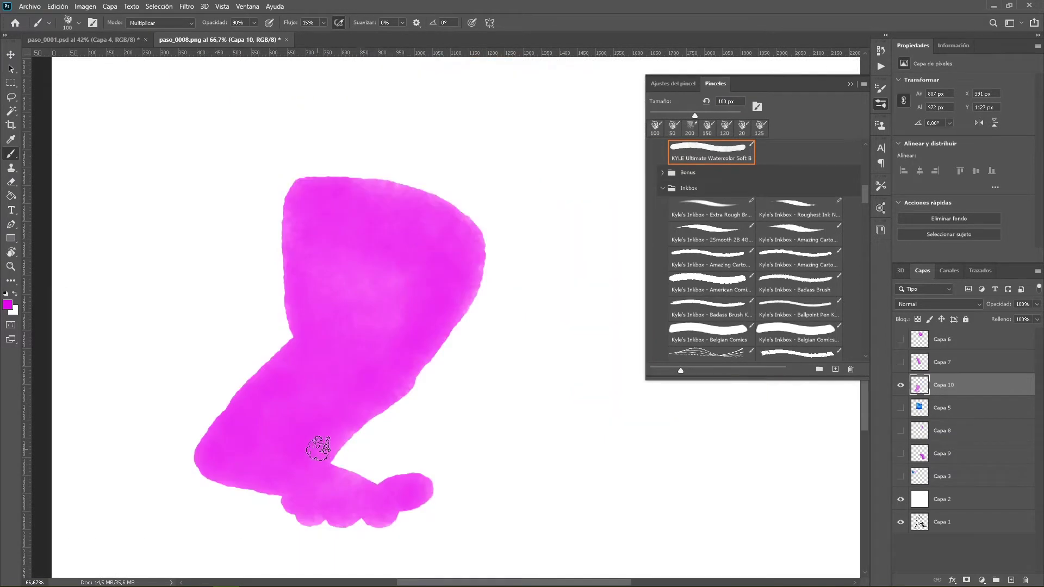
Shade the knee, calf and heel of the front leg on Capa 10, and shade its toes with a 50 px brush.
mouse_move(319, 443)
left_mouse_down()
mouse_move(278, 454)
mouse_move(354, 396)
mouse_move(324, 484)
mouse_move(218, 469)
mouse_move(293, 390)
mouse_move(381, 381)
left_mouse_up()
key("bracketleft")
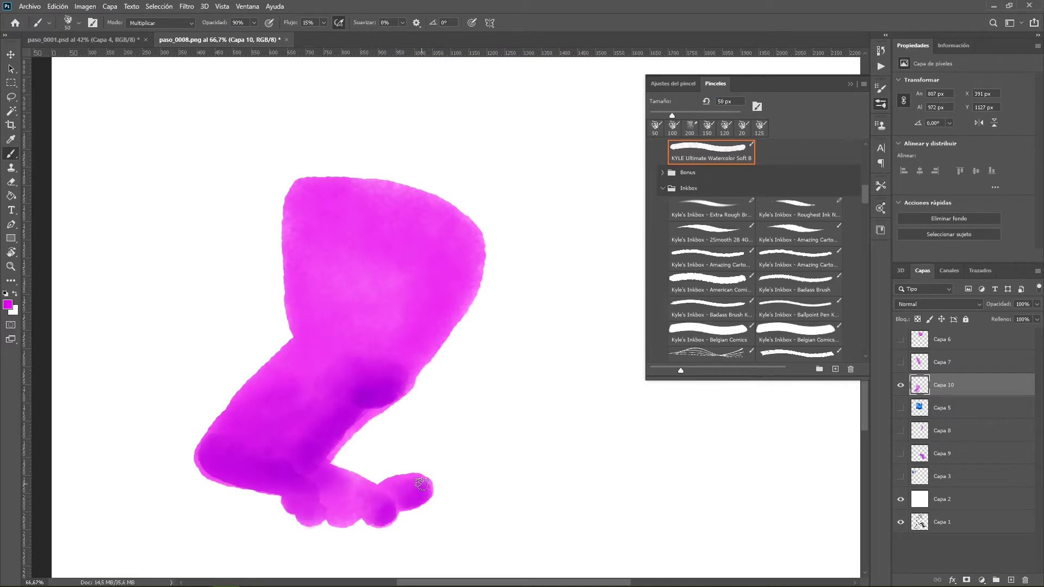
left_click_drag(421, 484, 233, 442)
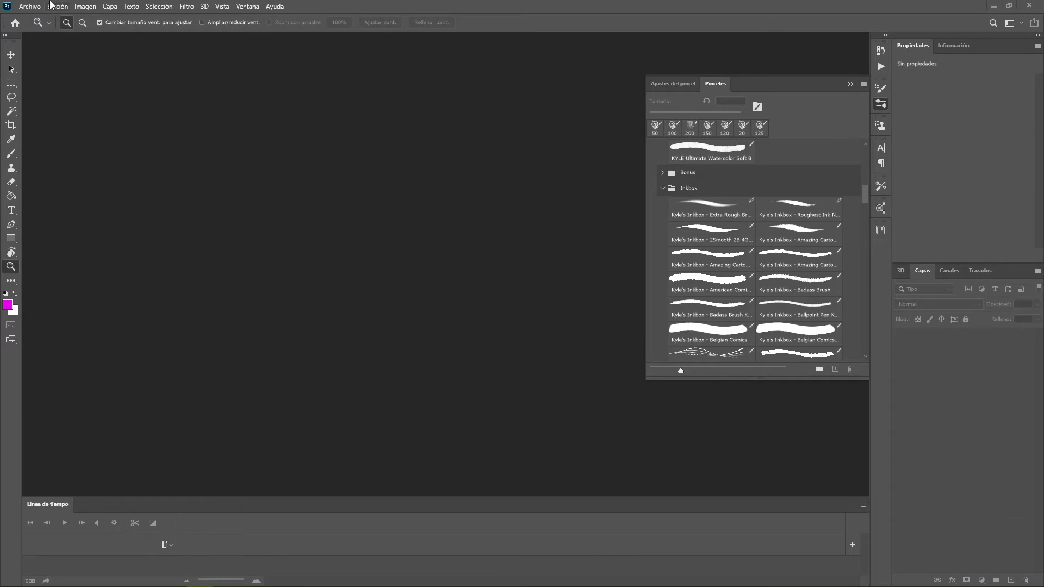
Start opening files from the Ejemplo_02 folder, listing them with details and sorted by type.
left_click(33, 8)
left_click(47, 30)
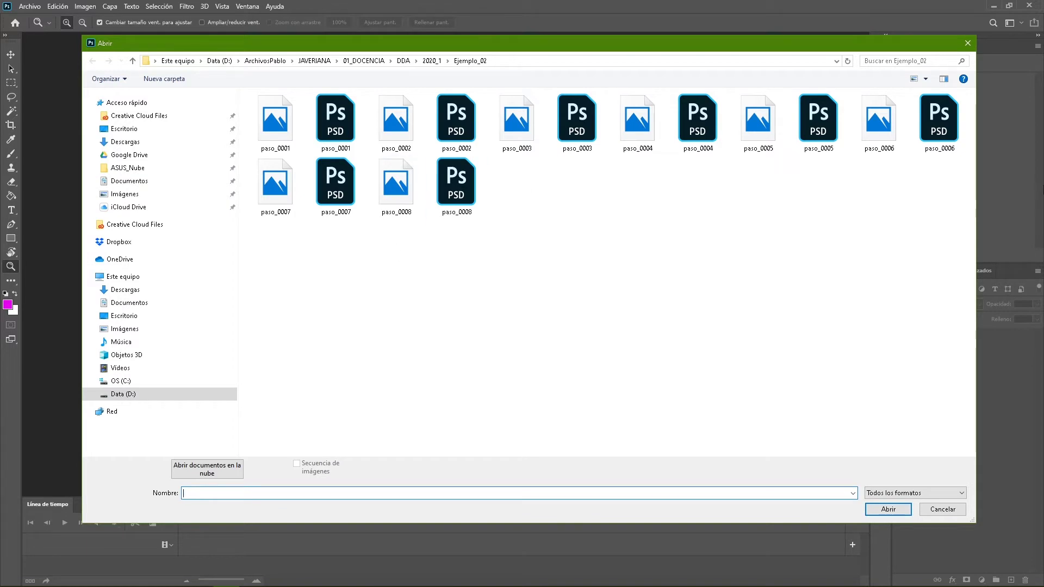
left_click(926, 80)
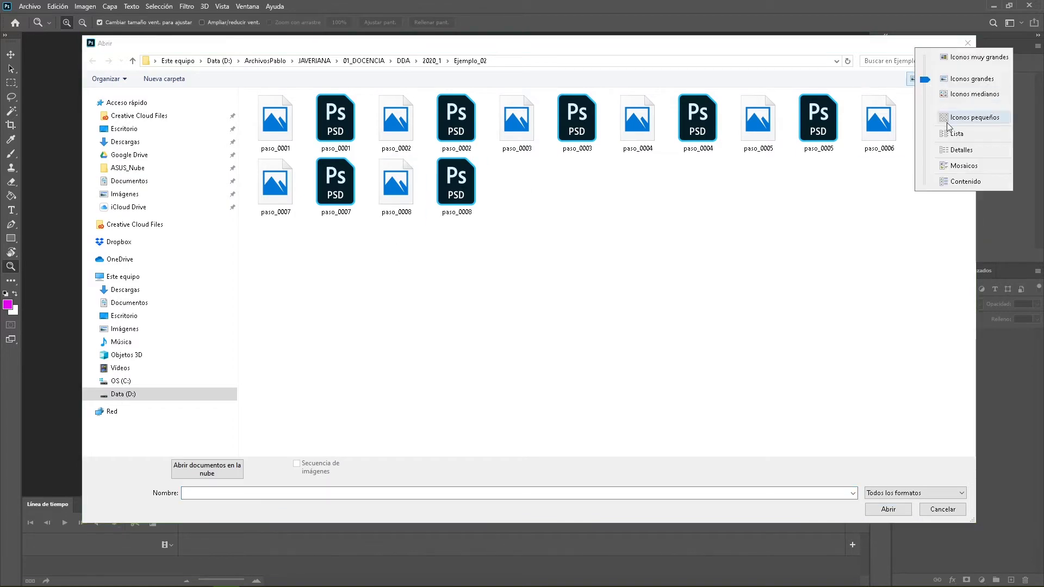
left_click(961, 150)
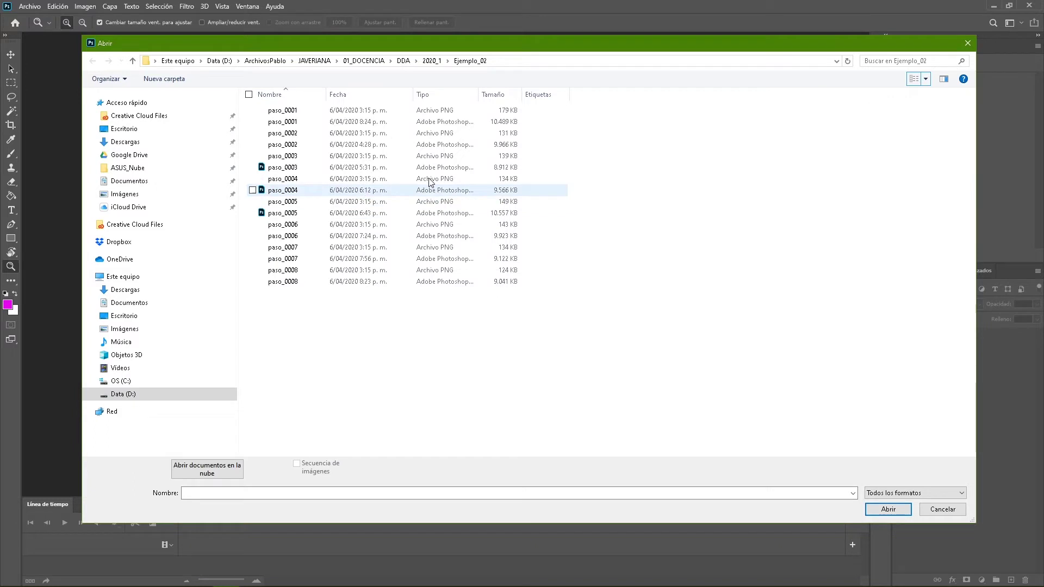
left_click(430, 95)
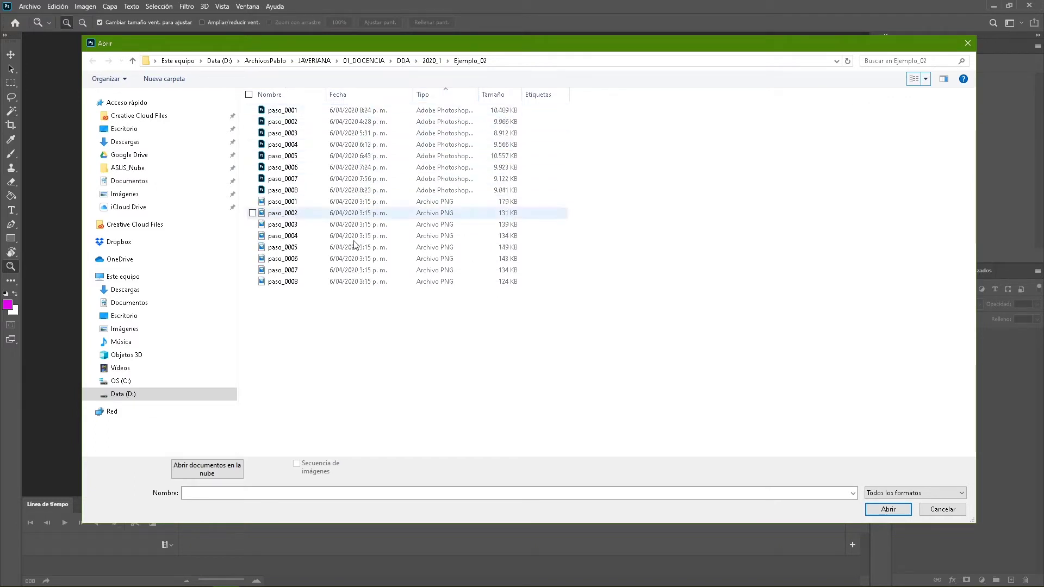
Open the eight Photoshop files paso_0001 to paso_0008 together.
left_click(276, 110)
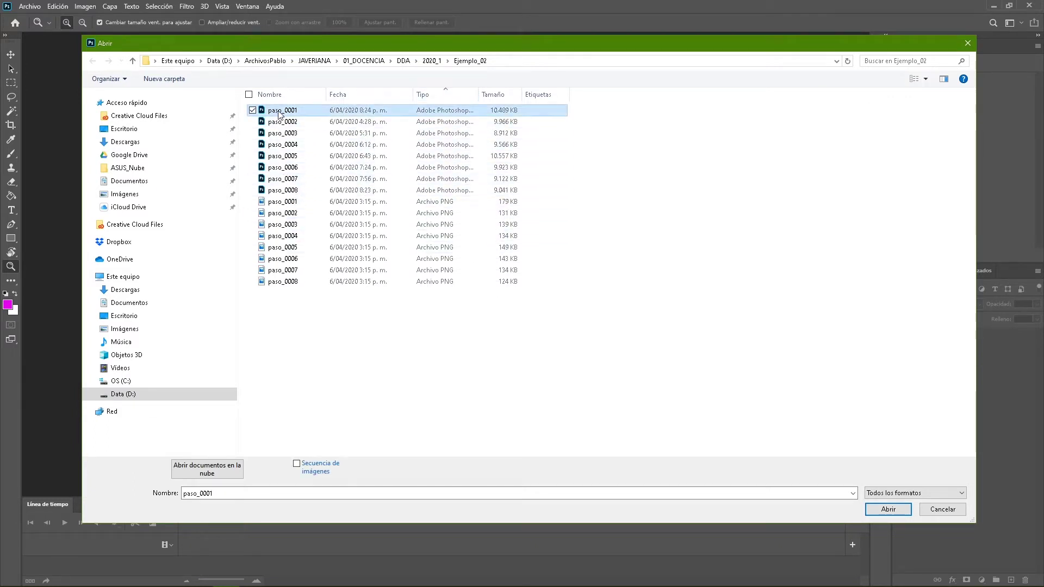
left_click(287, 191, "shift")
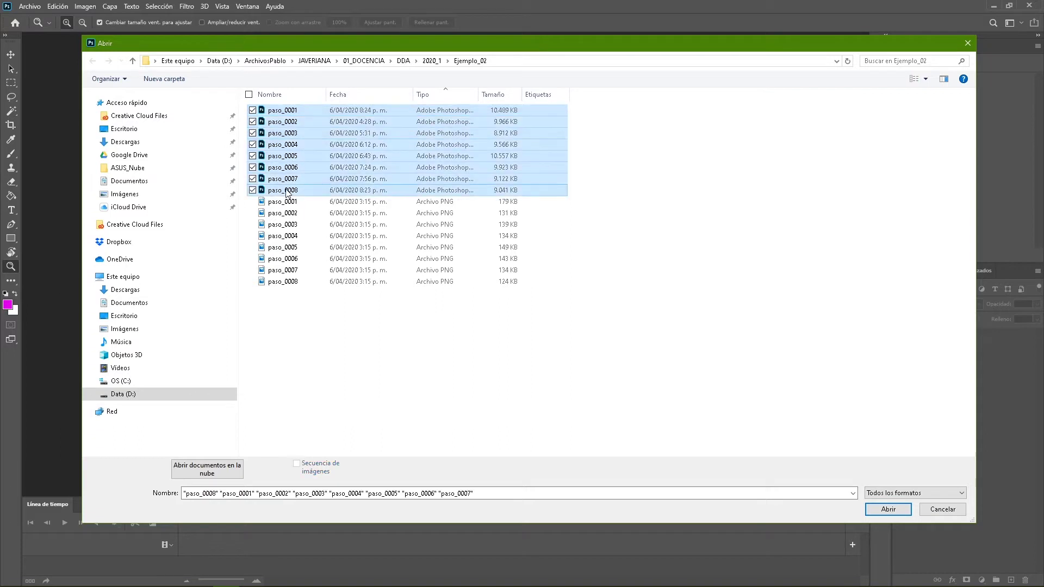
left_click(887, 510)
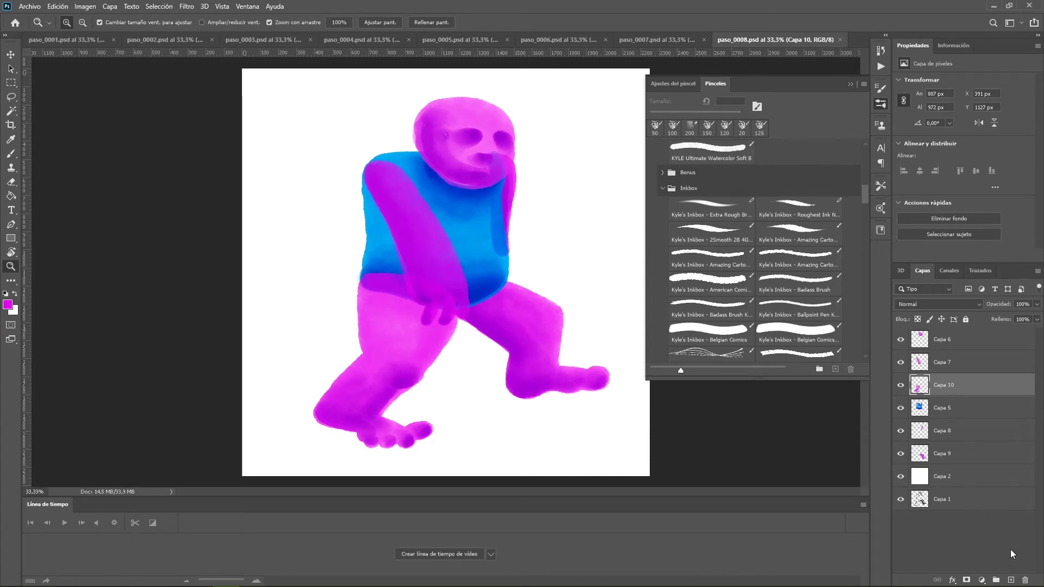
In paso_0008.psd, delete the sketch layer Capa 1, hide the white layer Capa 2, and save and close the file.
left_click_drag(988, 503, 1025, 580)
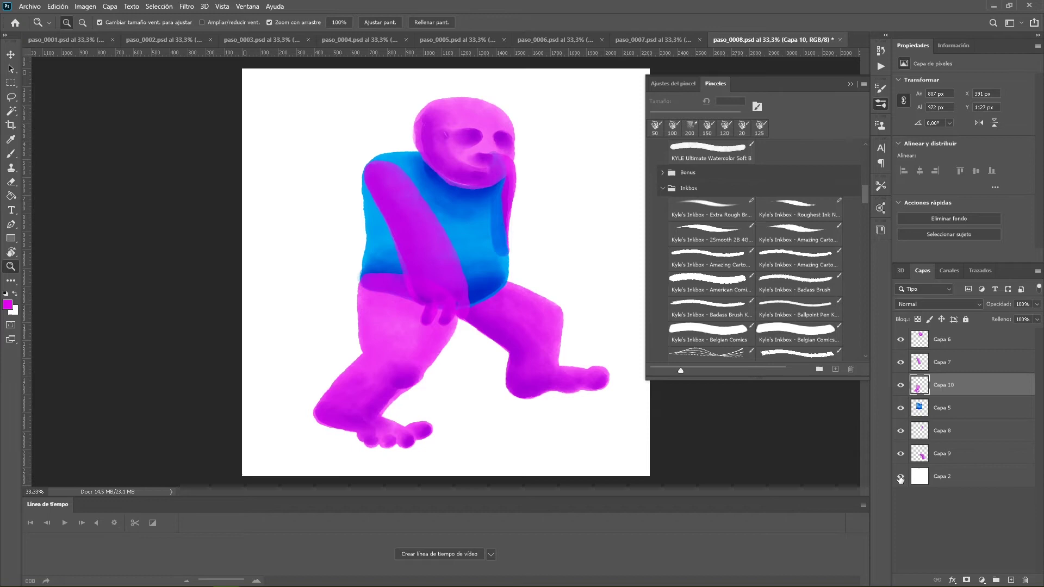
left_click(901, 477)
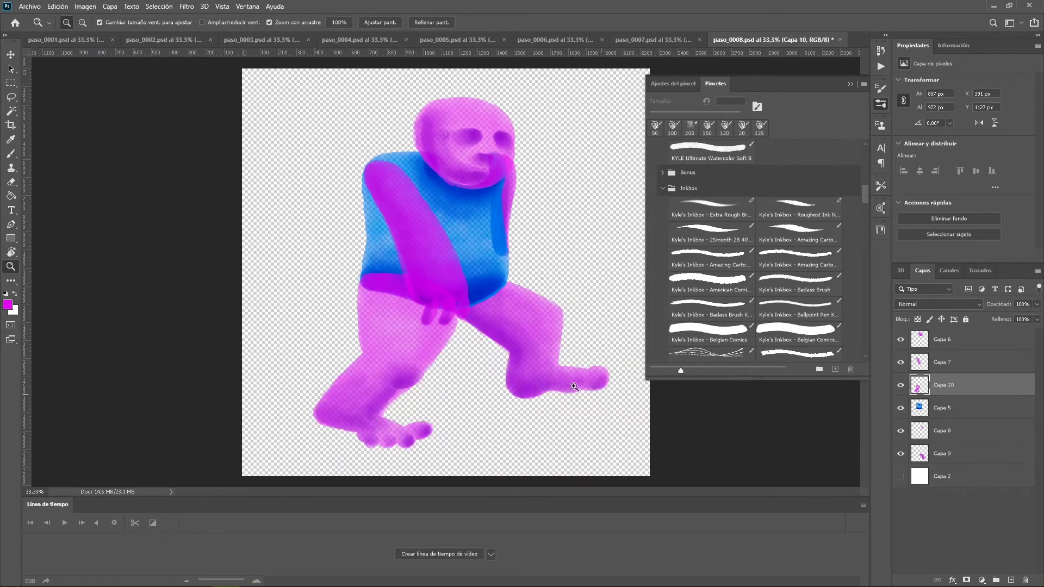
key("ctrl+s")
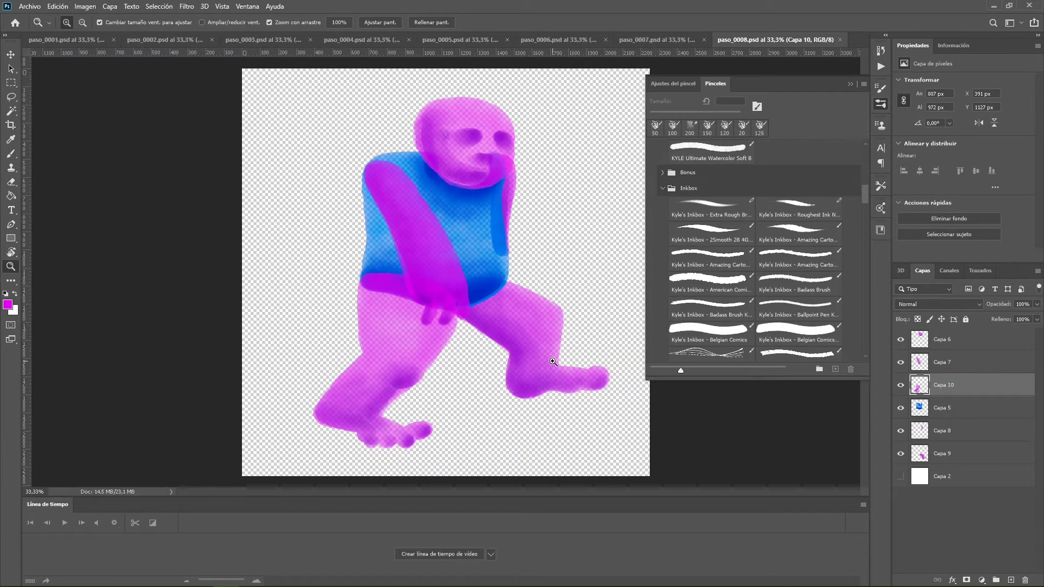
left_click(841, 40)
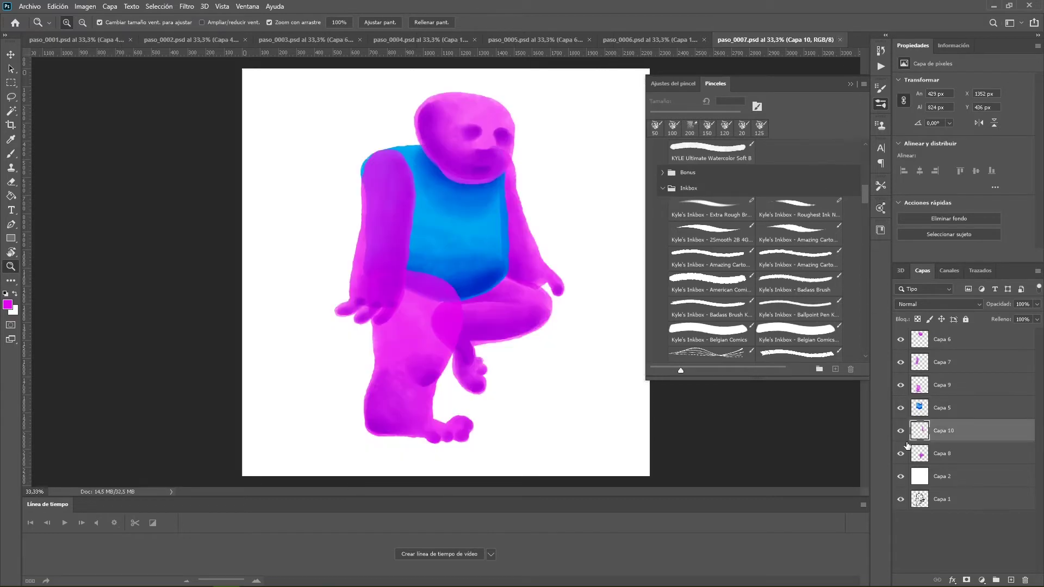
In paso_0007.psd, delete the sketch layer Capa 1, hide the white layer Capa 2, and save and close the file.
left_click_drag(997, 527, 1026, 581)
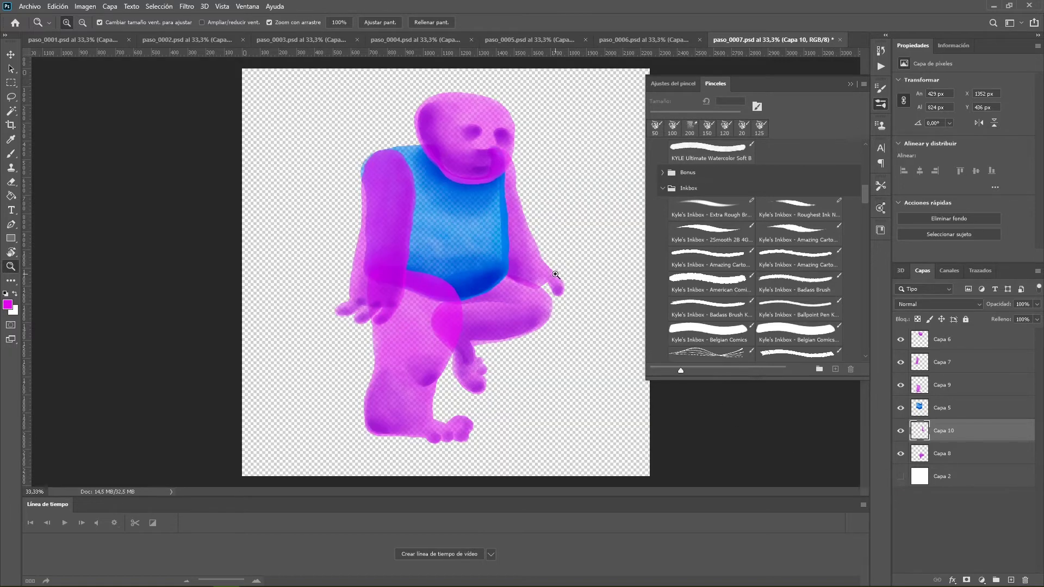
key("ctrl+s")
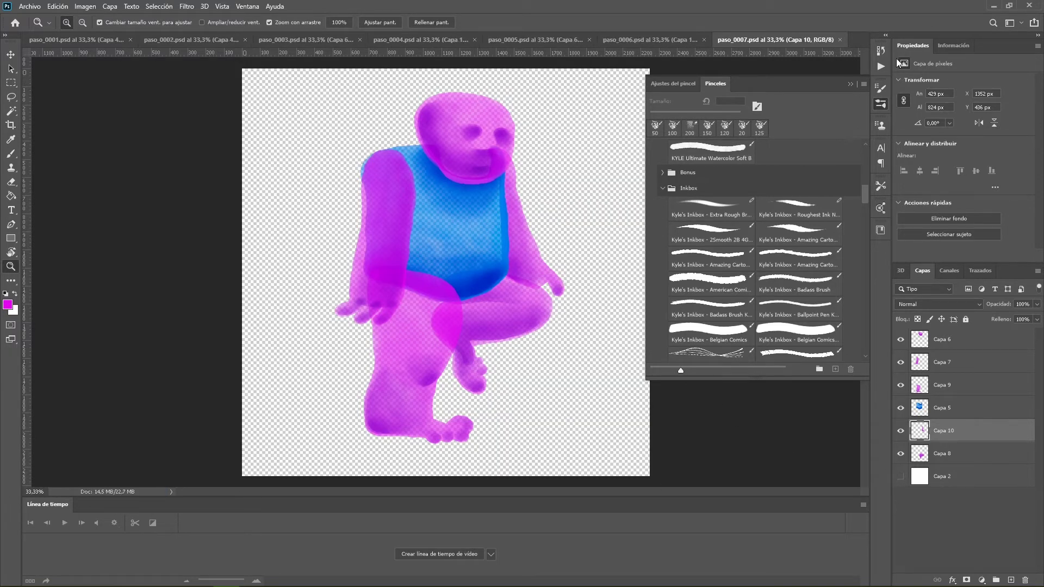
left_click(840, 40)
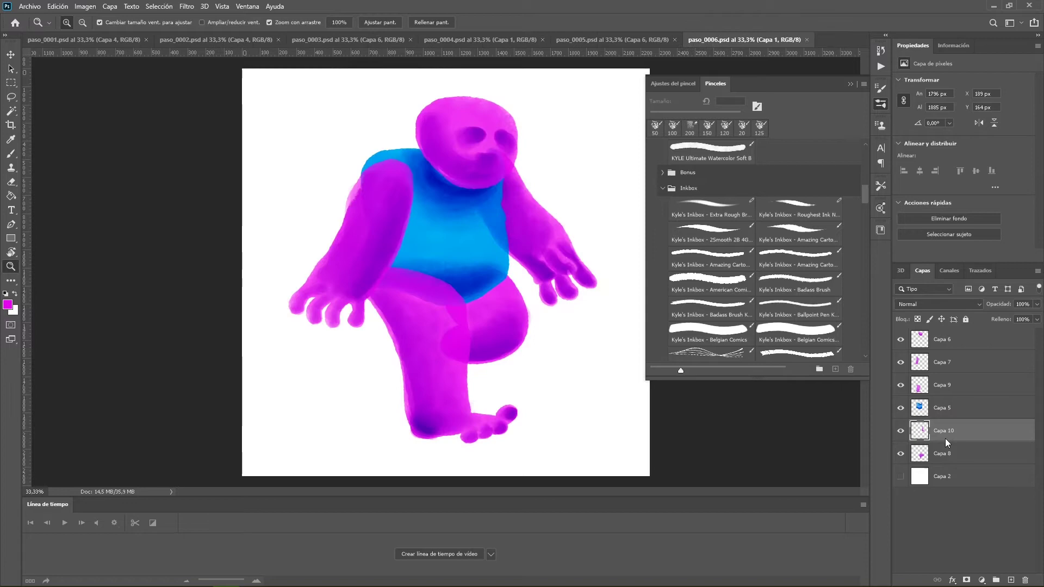
In paso_0006.psd, remove the sketch layer Capa 1, hide the white layer Capa 6, and save and close the file.
left_click(946, 477)
left_click(901, 477)
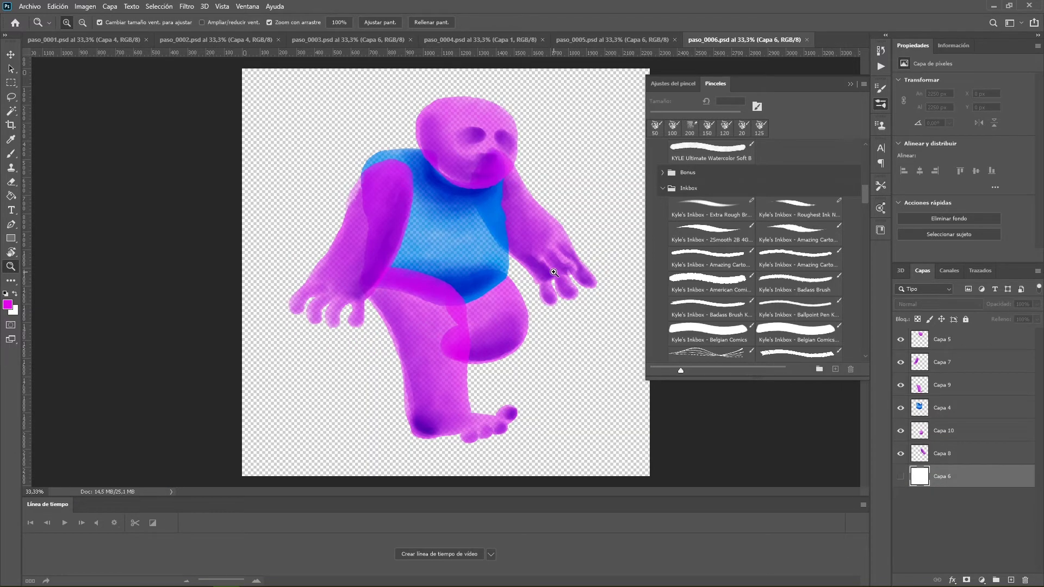
left_click(807, 40)
Hide the white layer Capa 6 in paso_0005.psd, paso_0004.psd and paso_0003.psd, saving and closing them and paso_0002.psd.
left_click(900, 476)
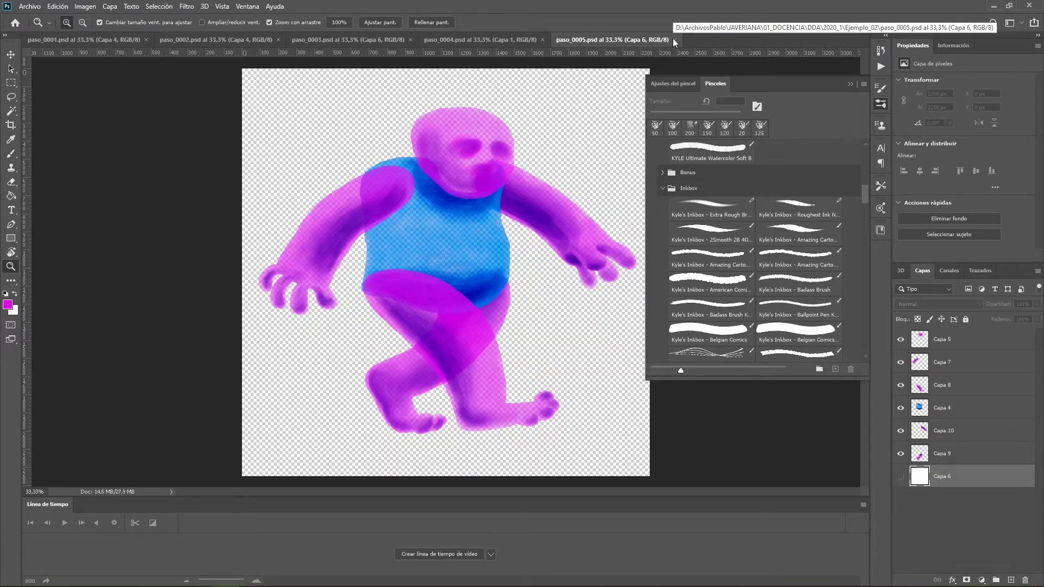
left_click(679, 39)
left_click(901, 477)
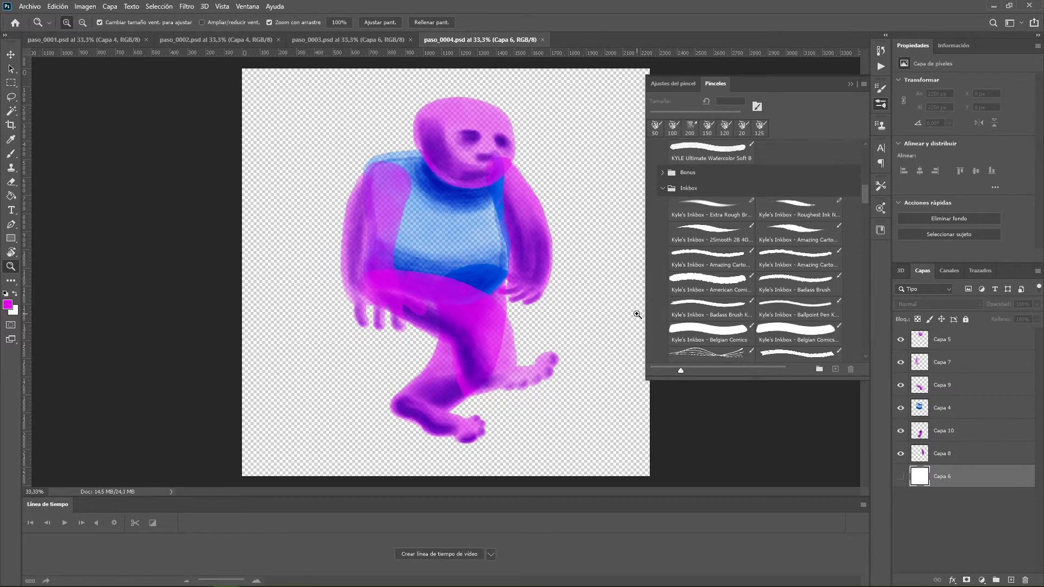
left_click(543, 40)
left_click(901, 477)
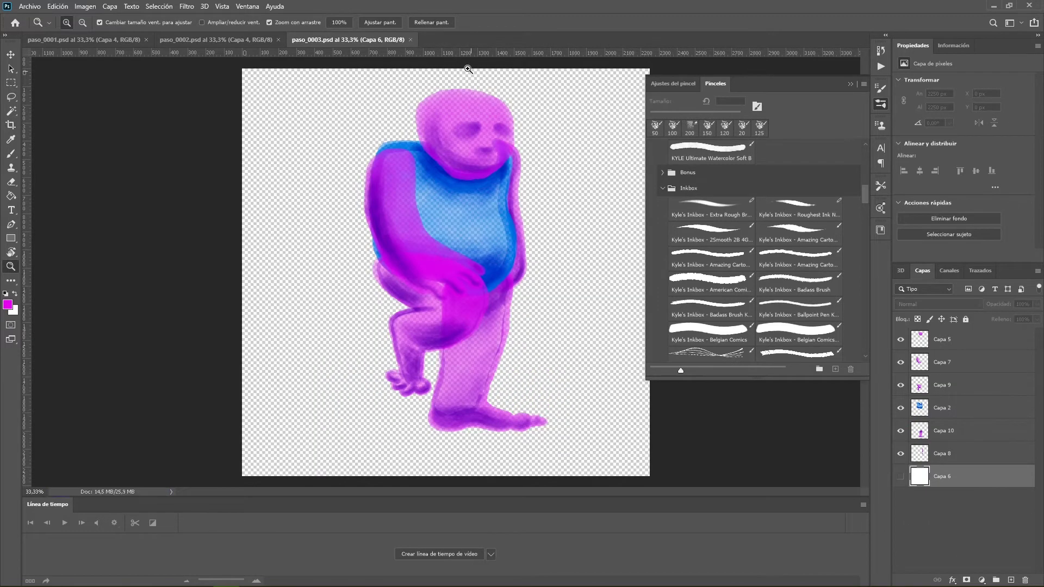
left_click(411, 40)
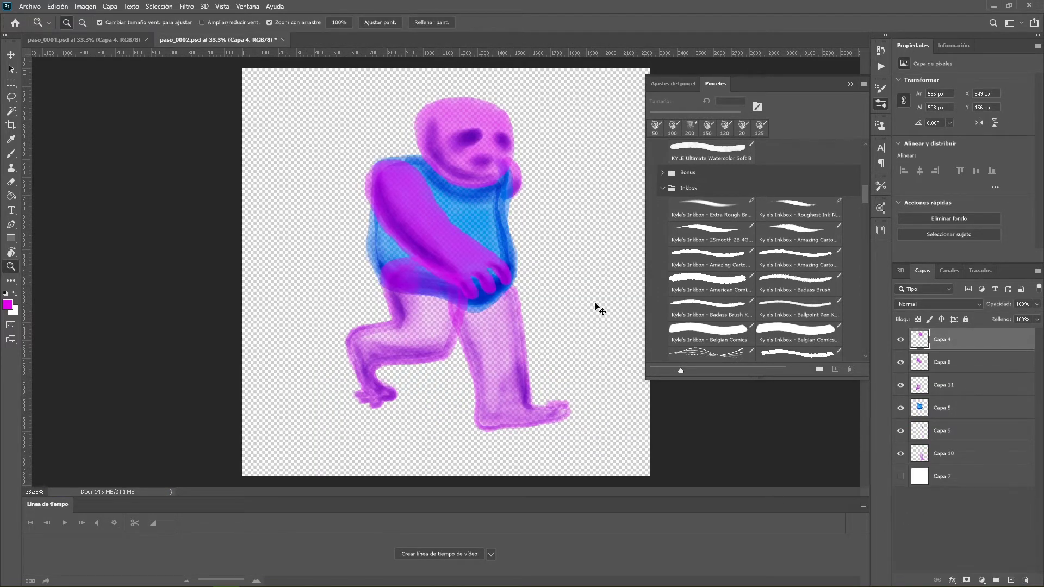
left_click(278, 40)
In paso_0001.psd, delete the sketch layer, hide the white layer Capa 9, and save and close the file.
left_click_drag(1010, 541, 1025, 580)
left_click_drag(942, 499, 1025, 580)
left_click(901, 477)
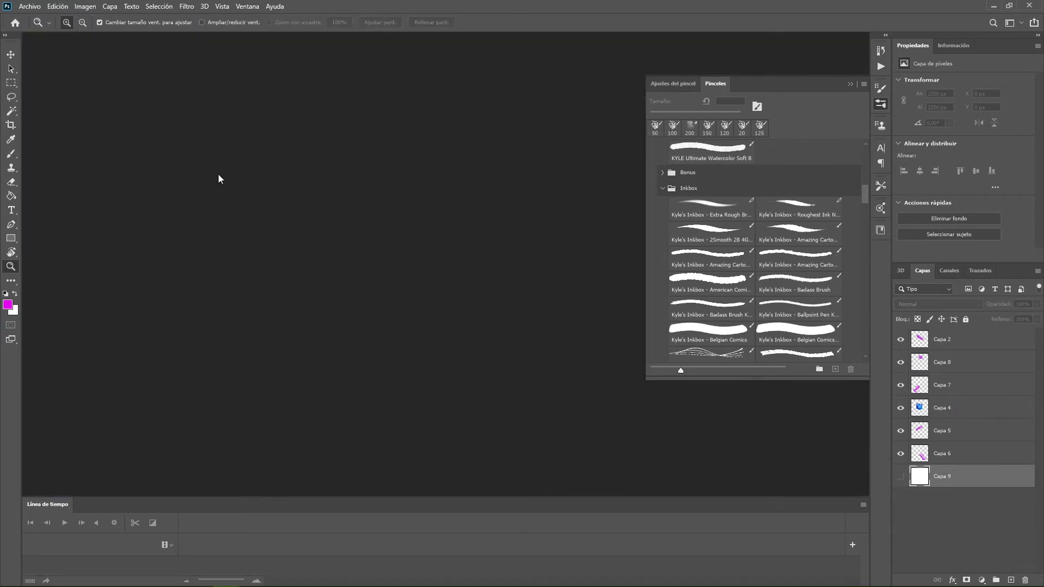
left_click(146, 39)
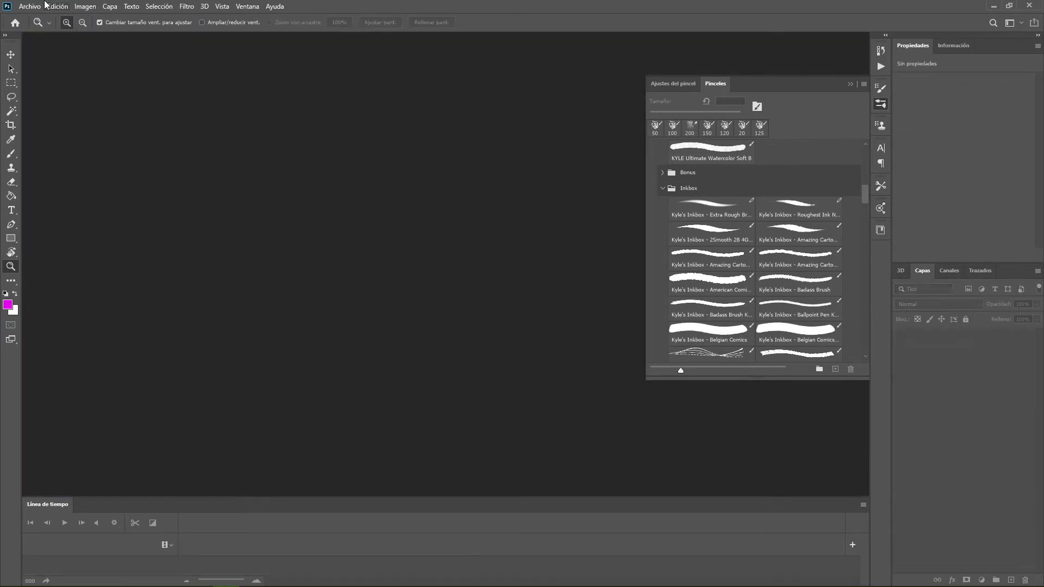
Open the Photoshop files as an image sequence starting from paso_0001 at a frame rate of 10 fps.
left_click(25, 8)
left_click(26, 29)
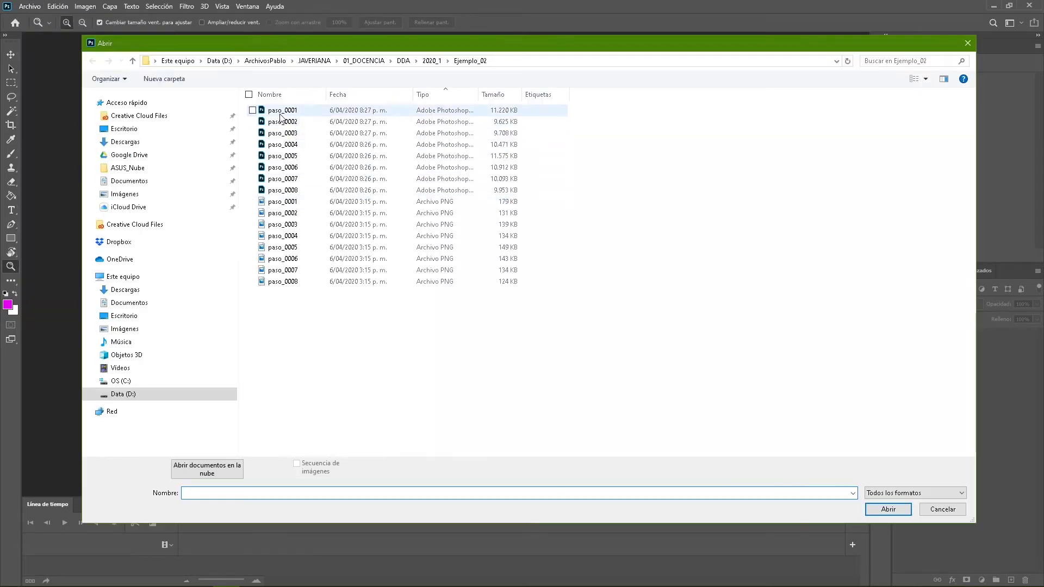
left_click(281, 113)
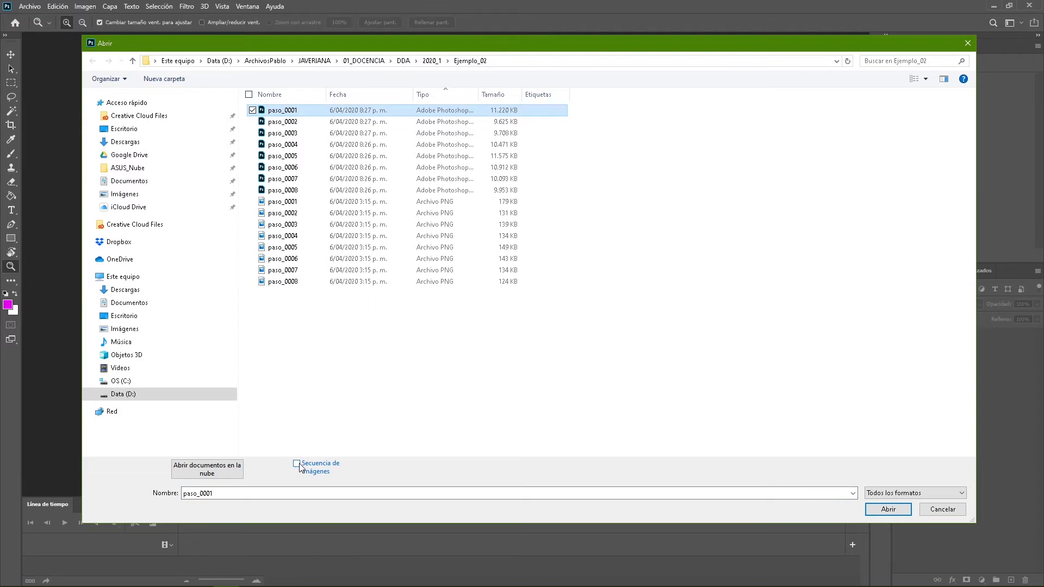
left_click(882, 510)
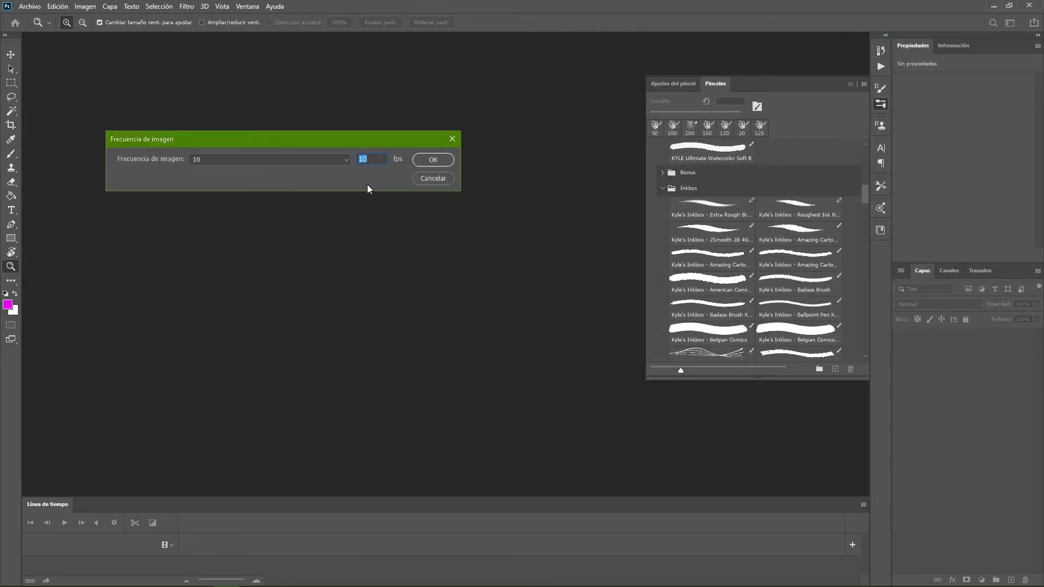
type("10")
left_click(433, 160)
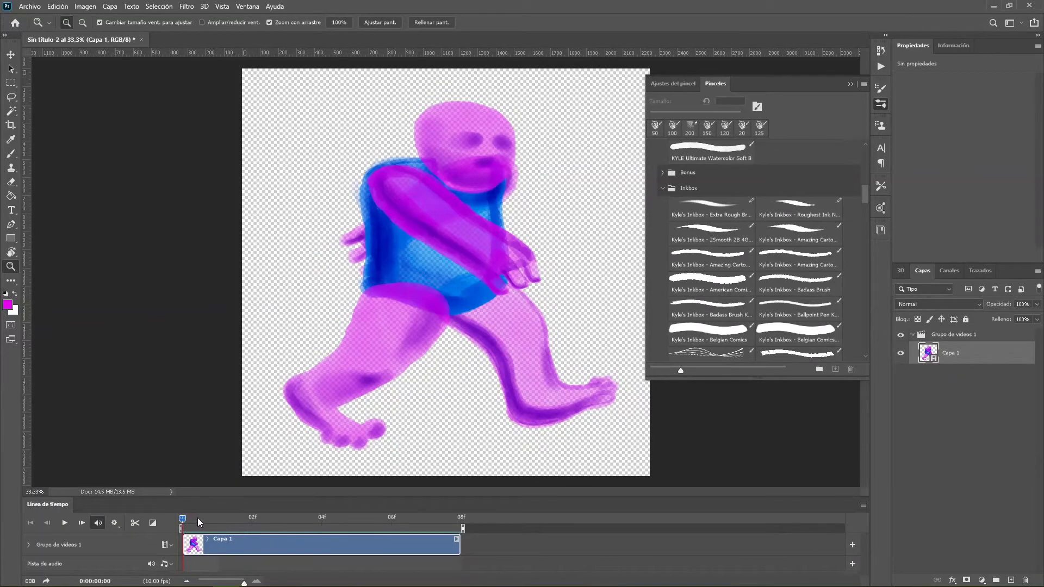
Step through every frame of the walk cycle on the timeline and return to the first frame.
left_click(204, 518)
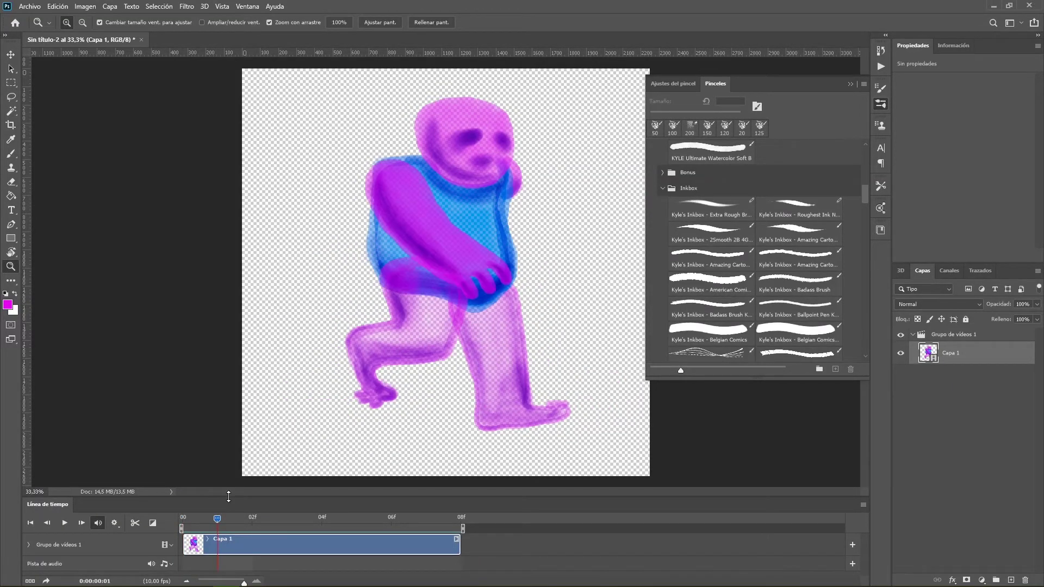
left_click(236, 518)
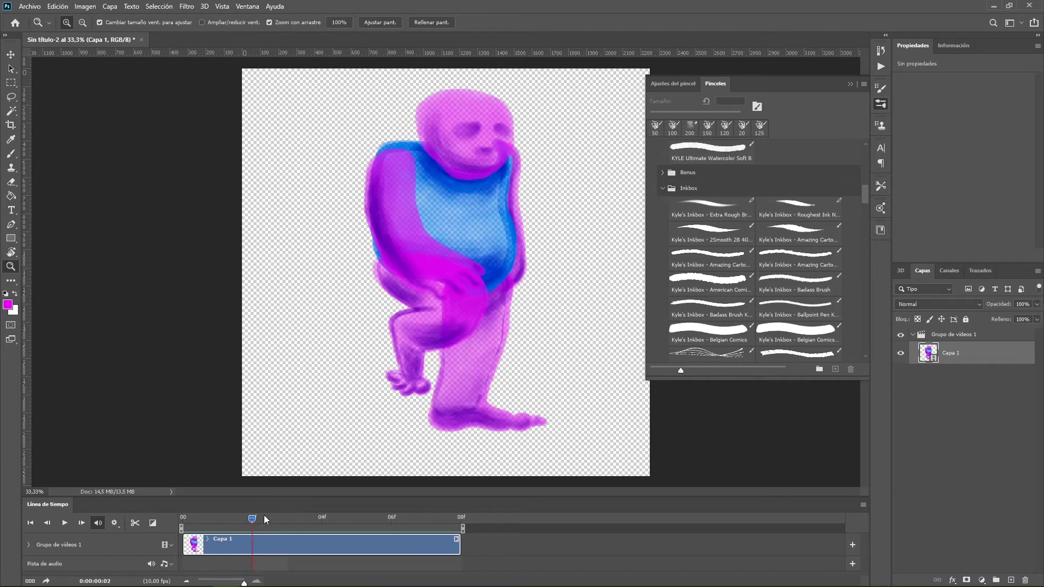
left_click(280, 516)
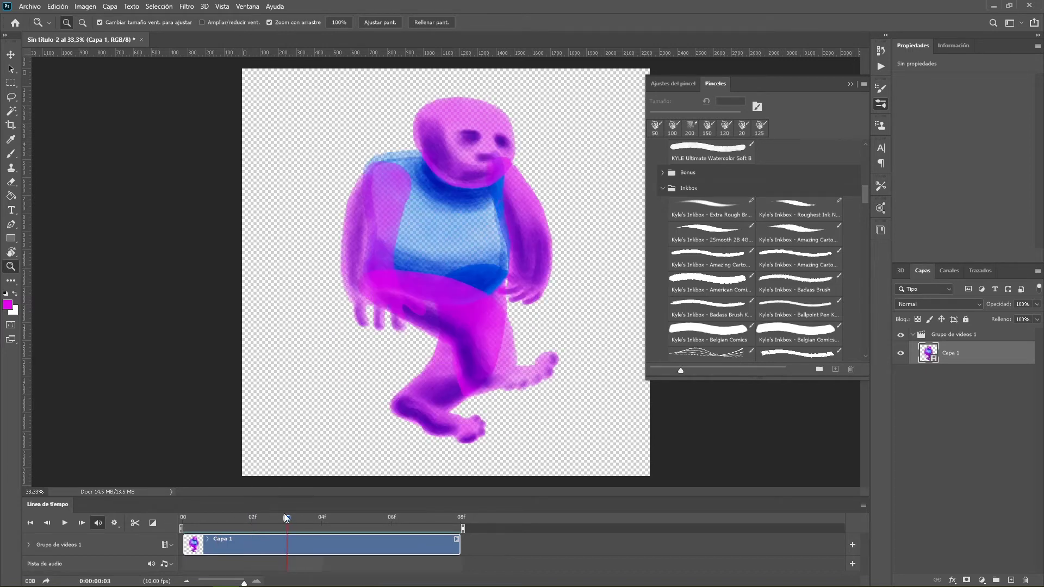
left_click(315, 516)
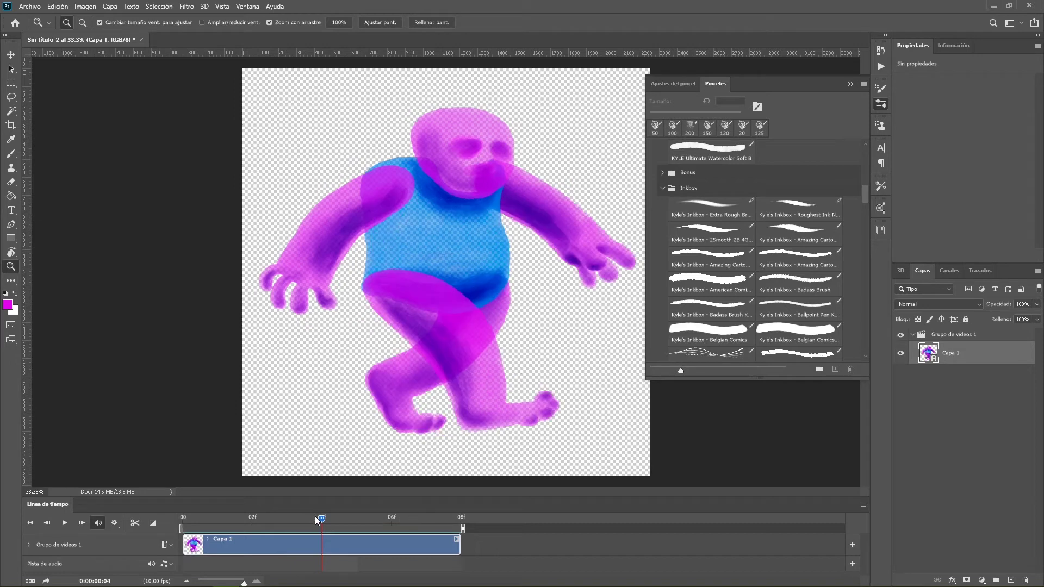
left_click(347, 517)
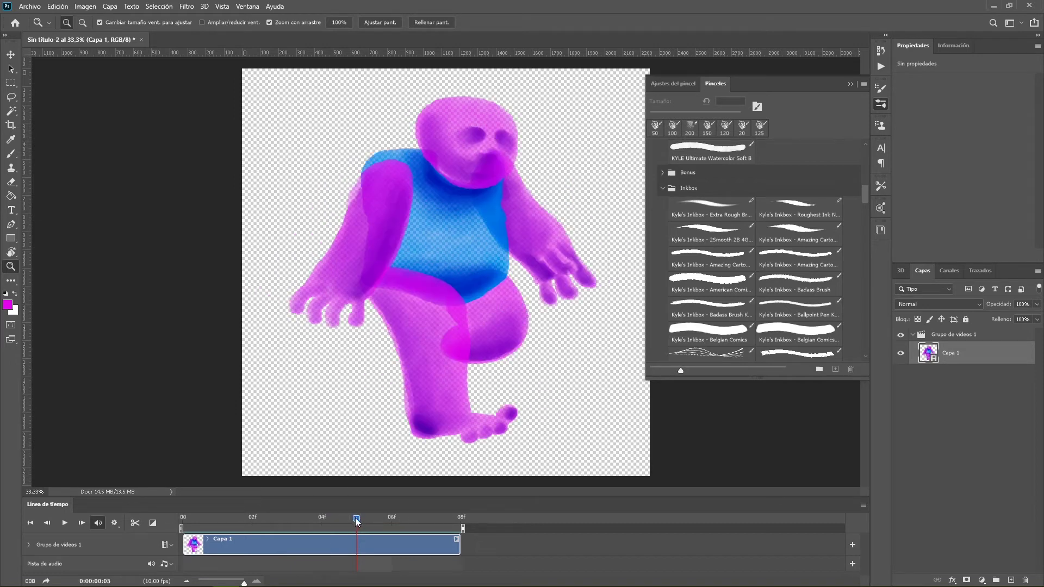
left_click(381, 522)
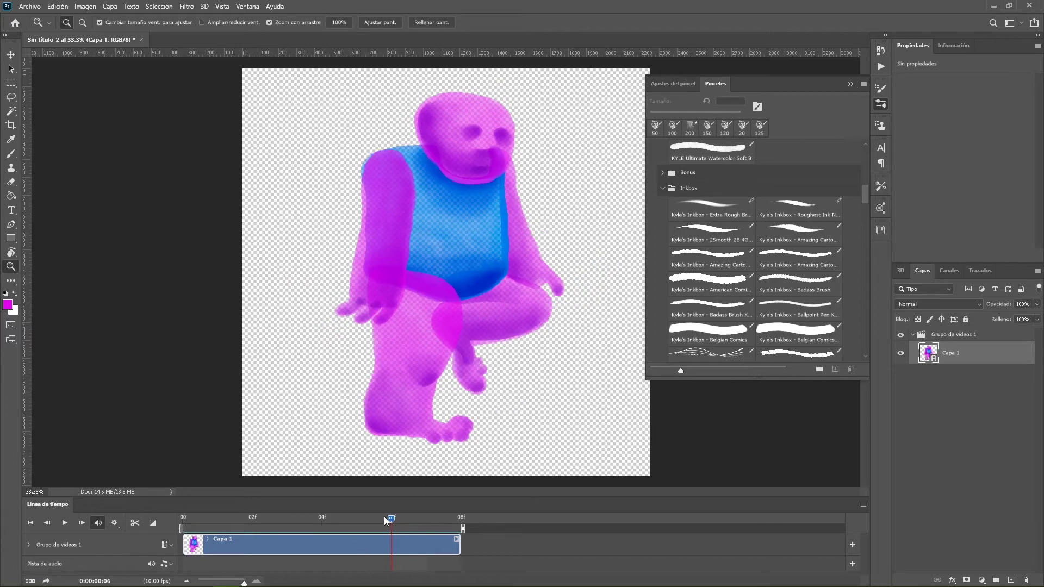
left_click(419, 519)
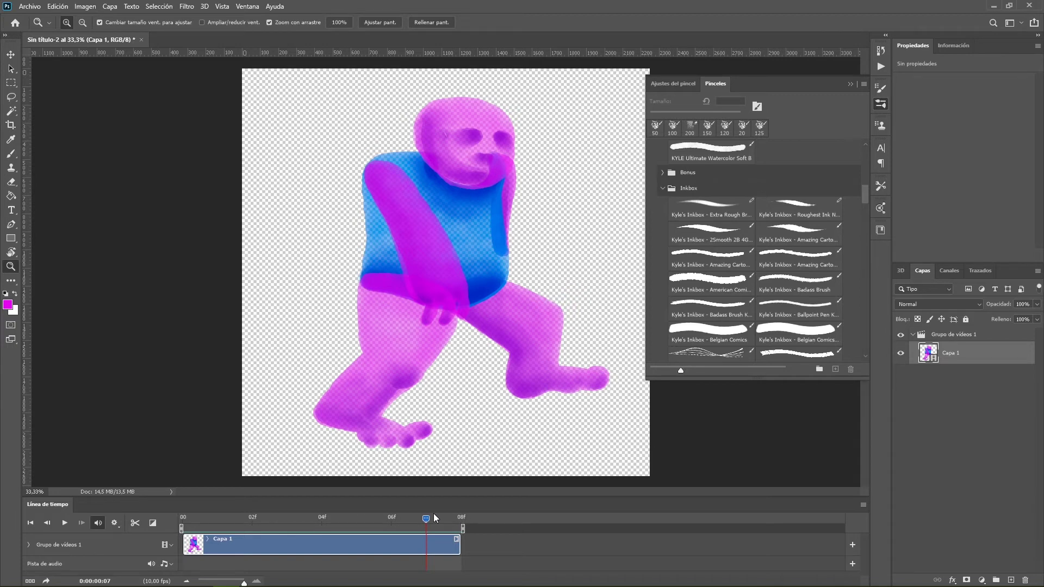
left_click_drag(430, 518, 126, 502)
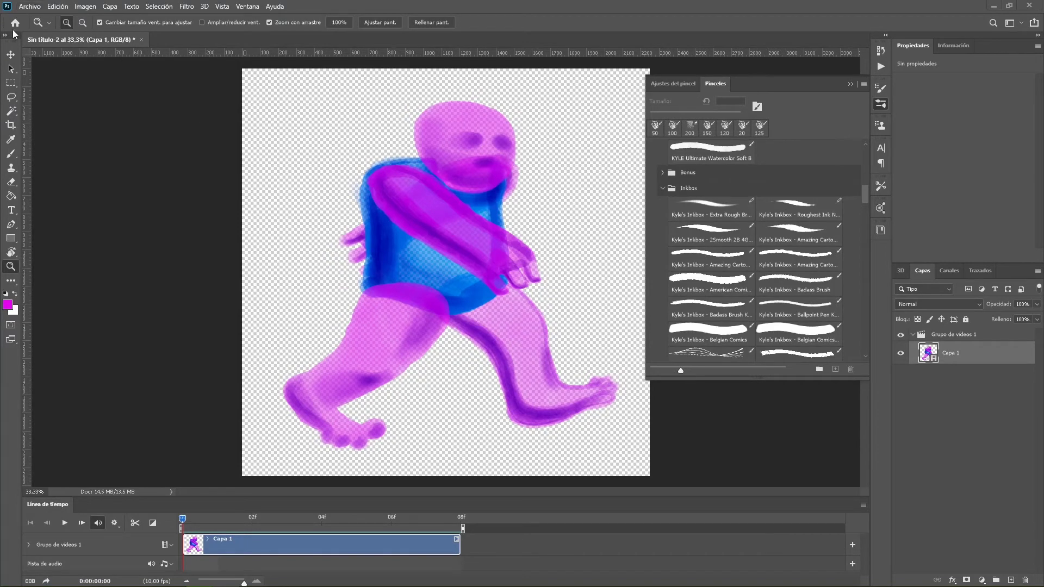
Save the animation as the Photoshop file CaminataCompleta with maximized compatibility, and close the document.
left_click(30, 6)
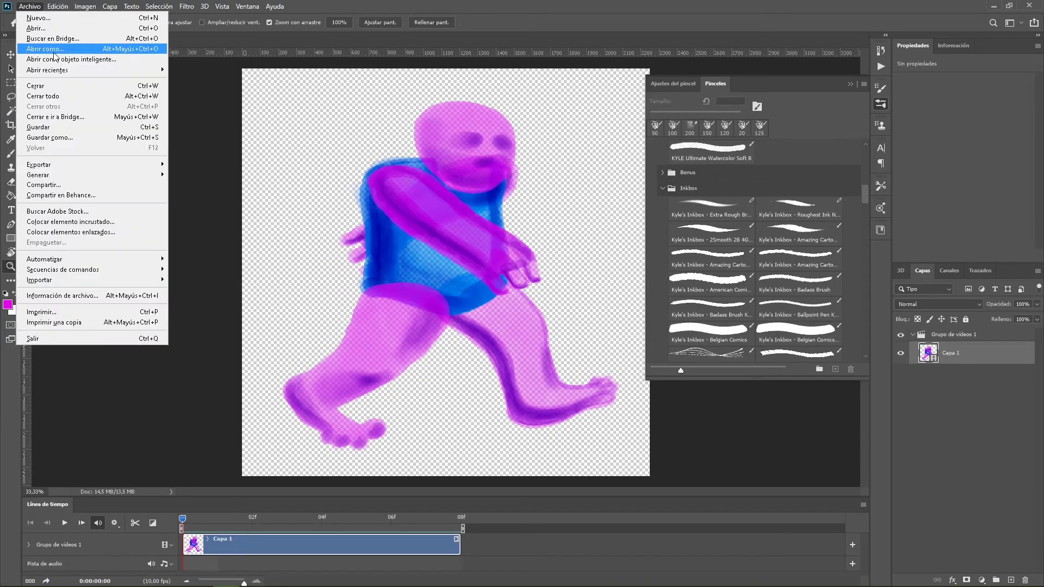
left_click(84, 126)
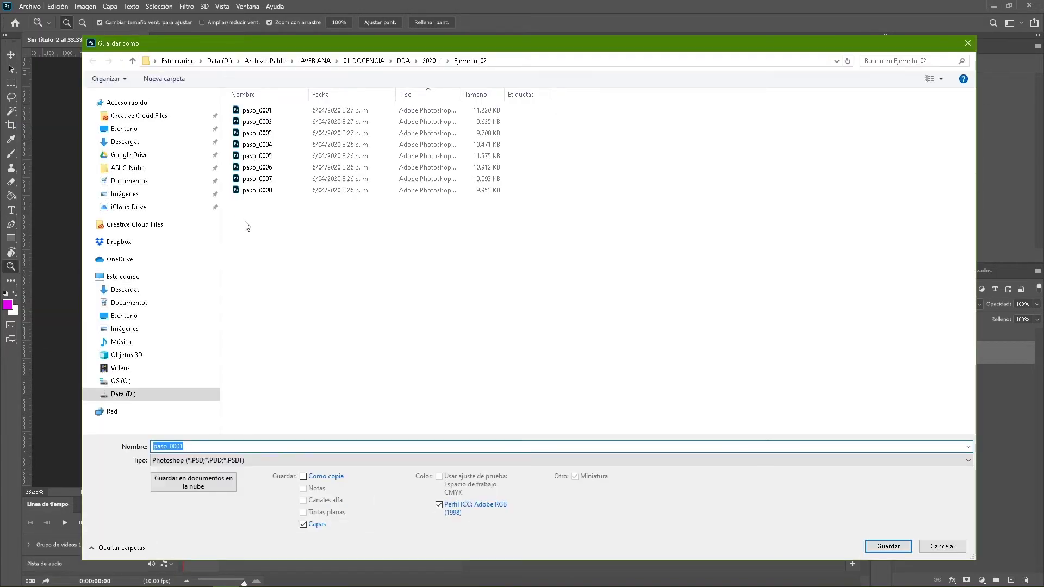
type("CaminataCompleta")
left_click(886, 547)
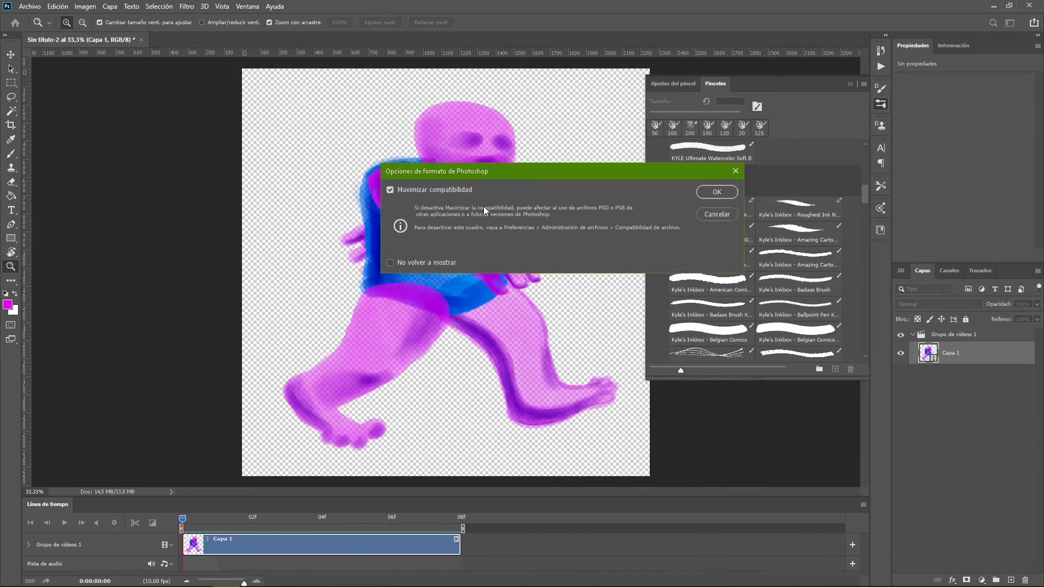
left_click(717, 192)
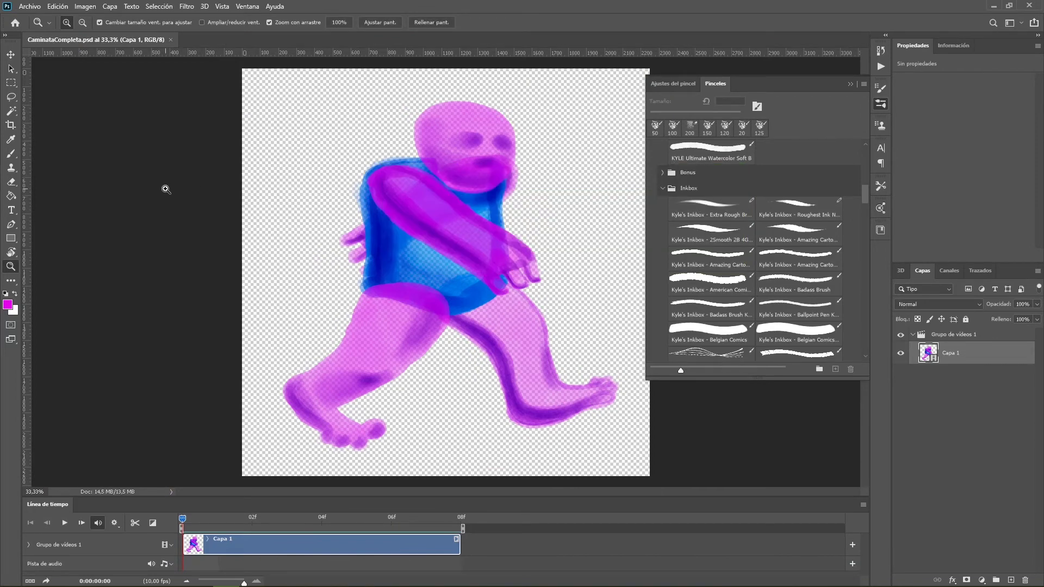
left_click(171, 40)
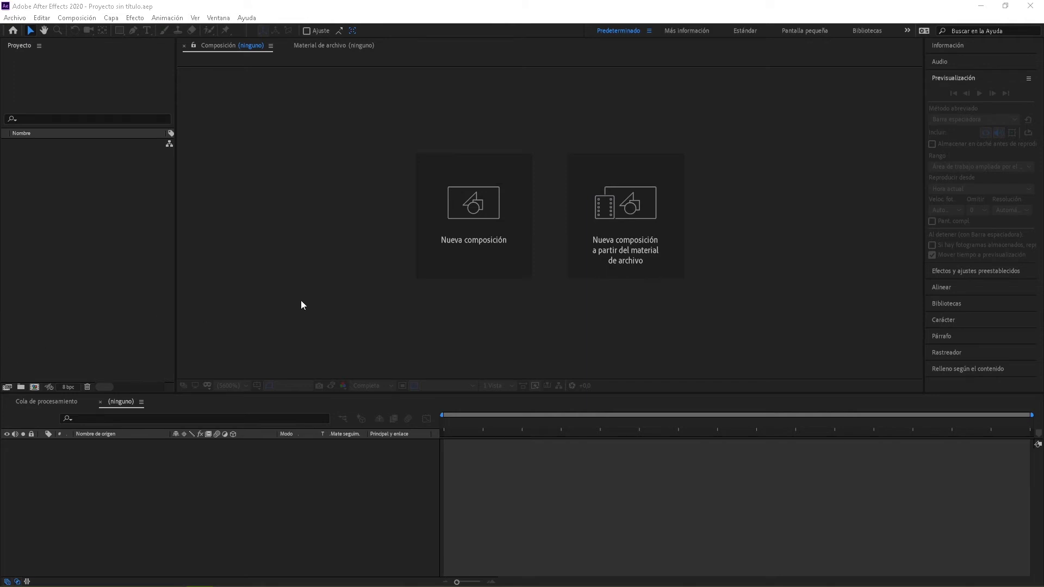
Switch to After Effects and create a composition with the HDTV 1080 29,97 preset and a white (FFFFFF) background.
left_click(451, 239)
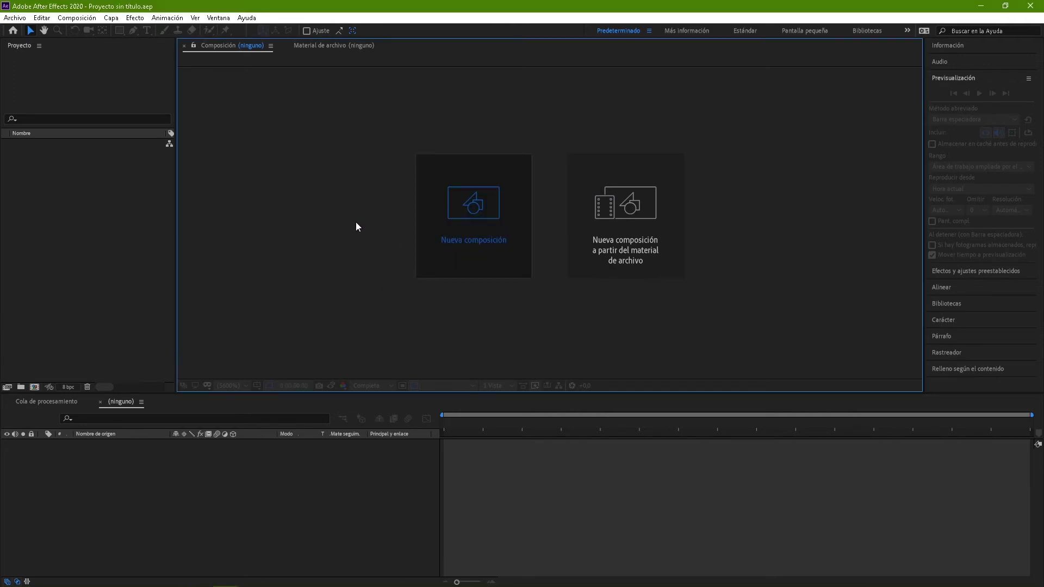
key("ctrl+n")
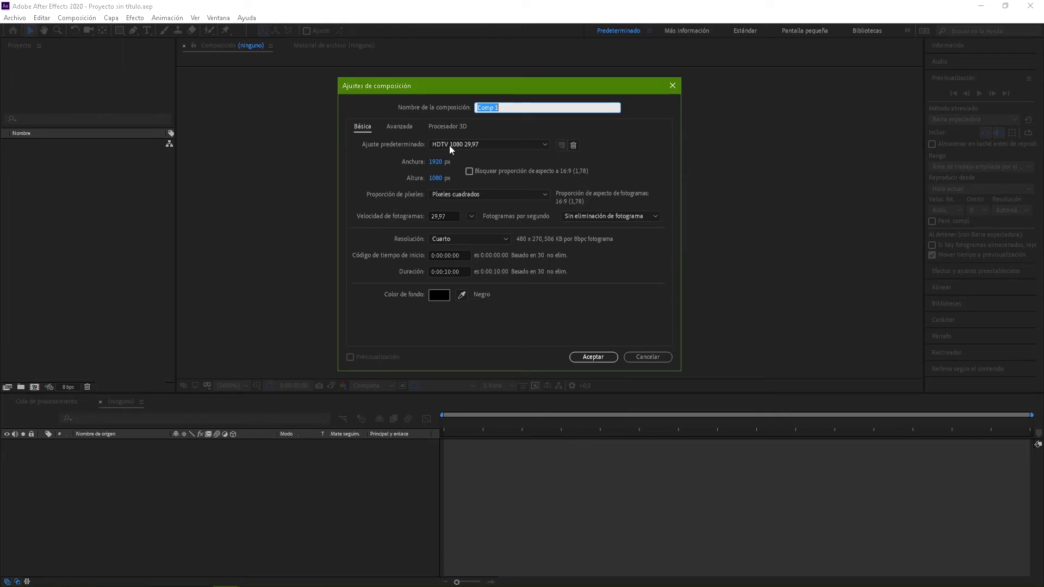
left_click(481, 145)
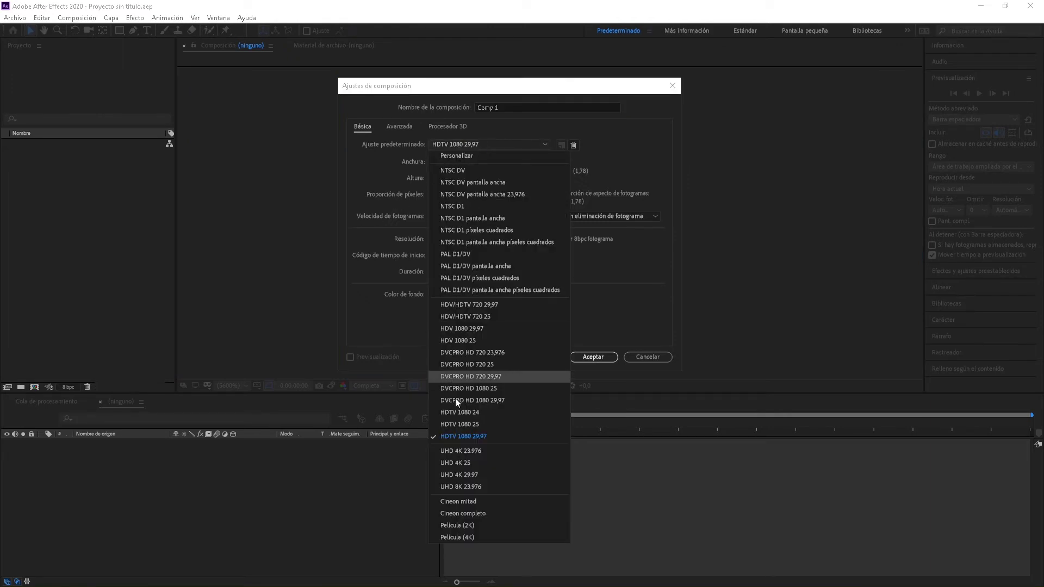
left_click(466, 435)
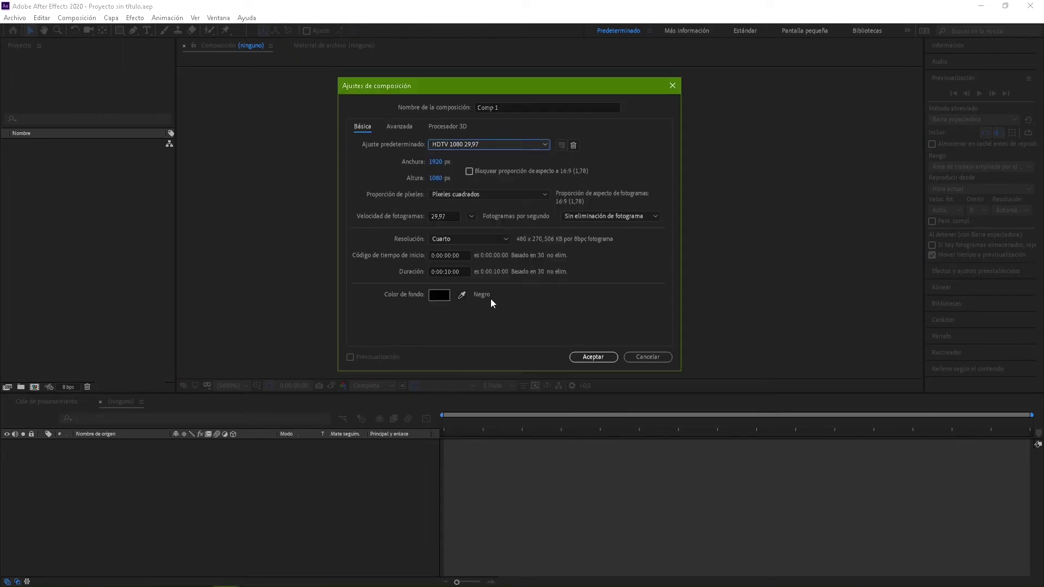
left_click(438, 295)
left_click_drag(506, 296, 490, 285)
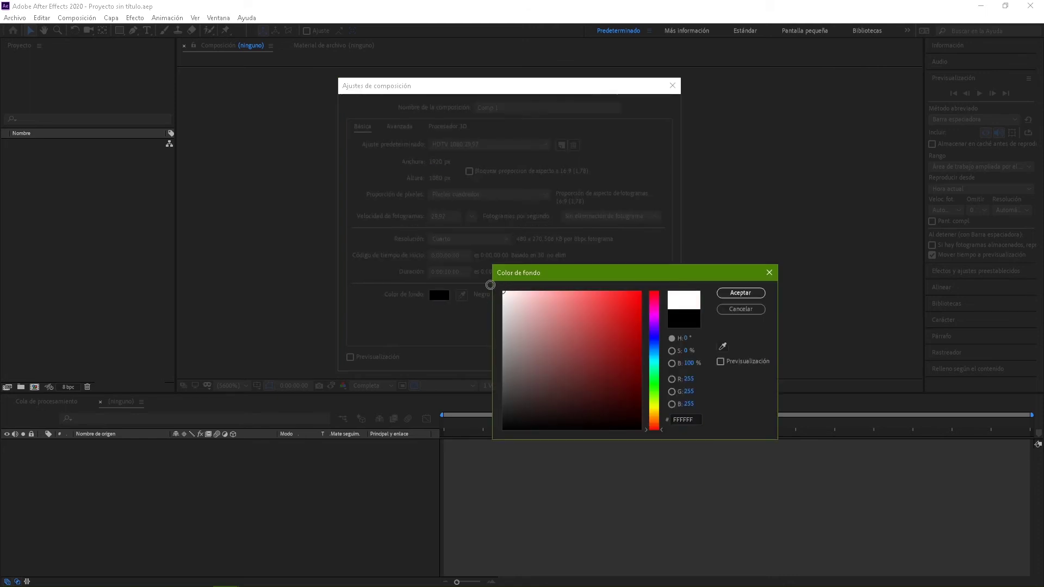
left_click(725, 294)
left_click(593, 355)
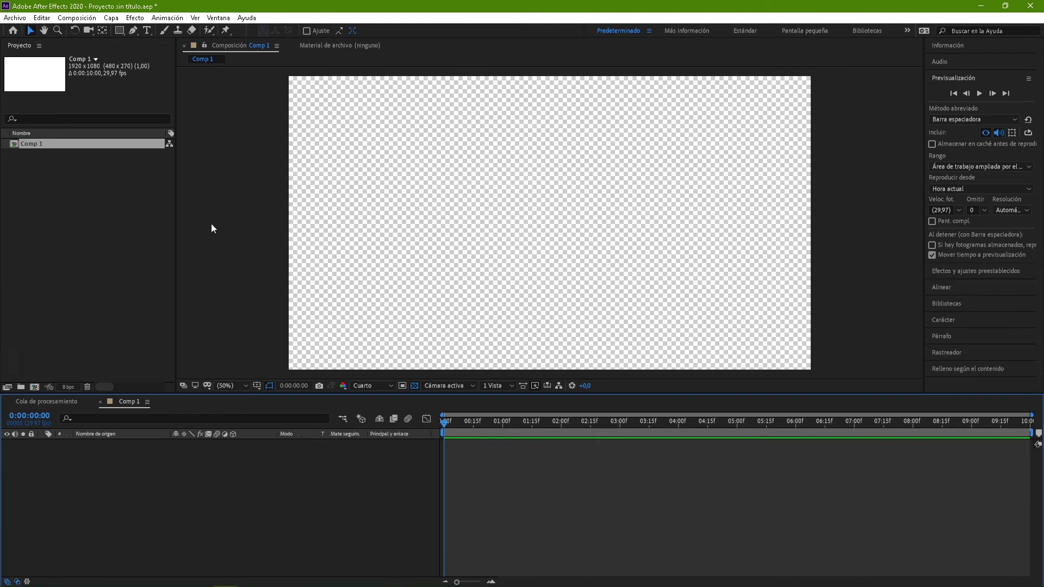
Import CaminataCompleta.psd from the Ejemplo_02 folder into the project as footage (Material de archivo).
left_click(132, 189)
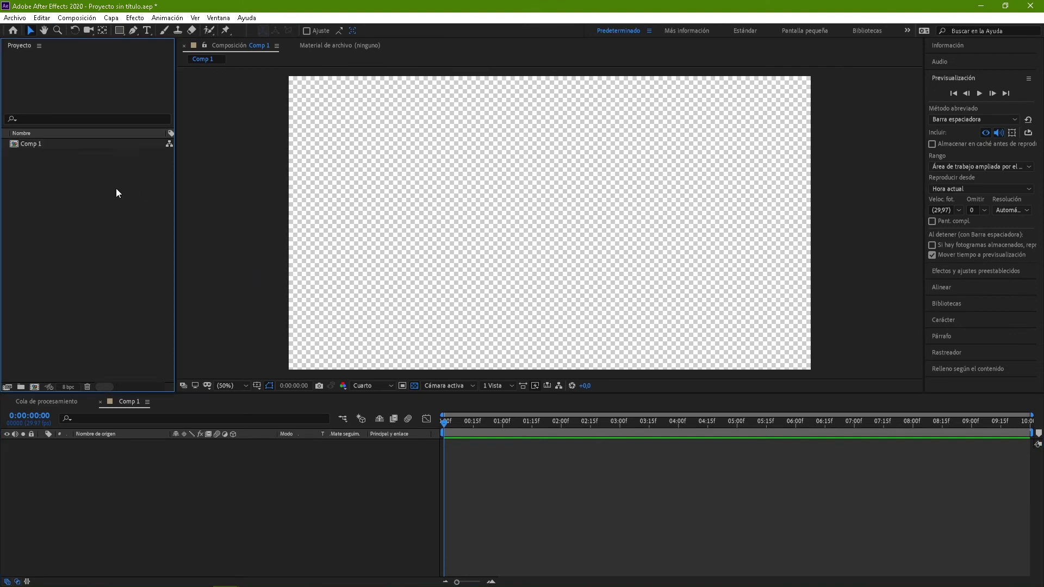
double_click(72, 187)
left_click(454, 137)
double_click(452, 137)
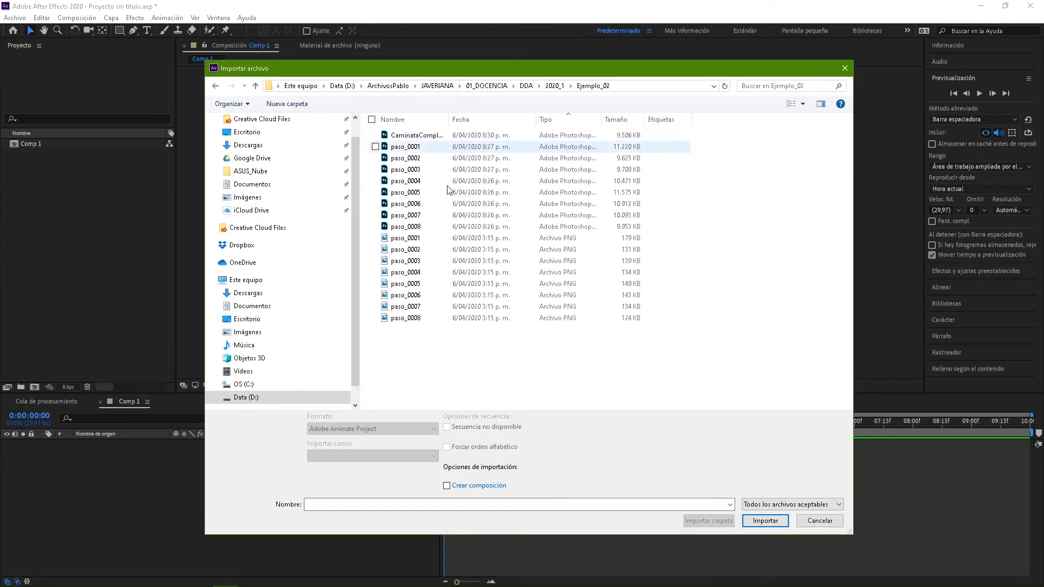
left_click(409, 135)
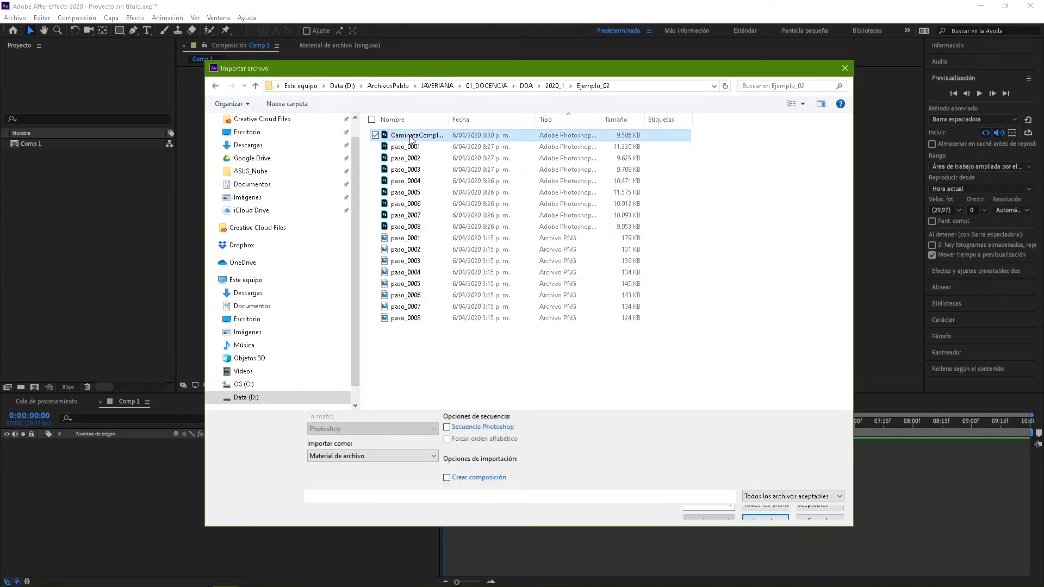
left_click(380, 456)
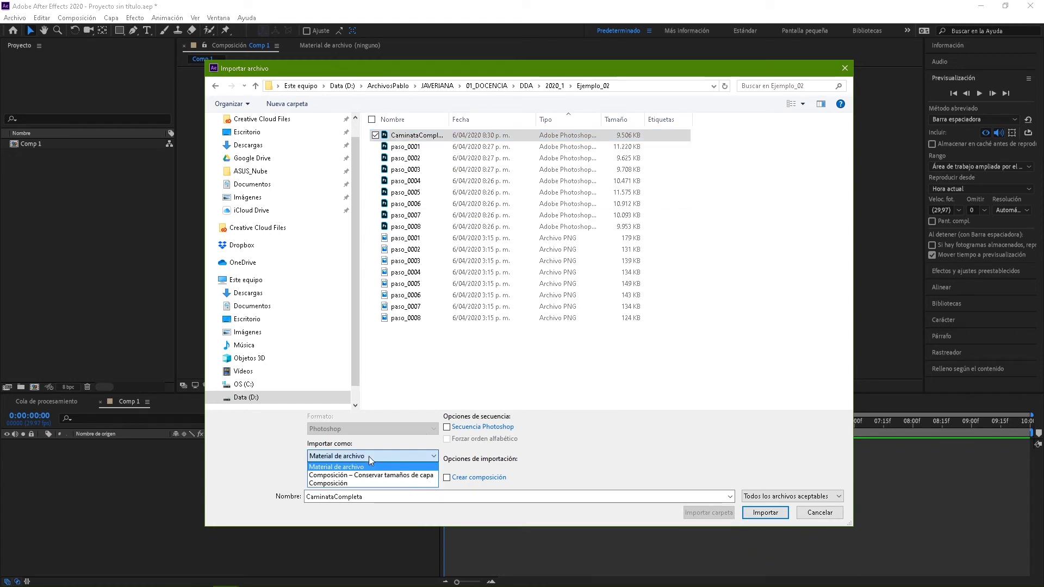
left_click(331, 468)
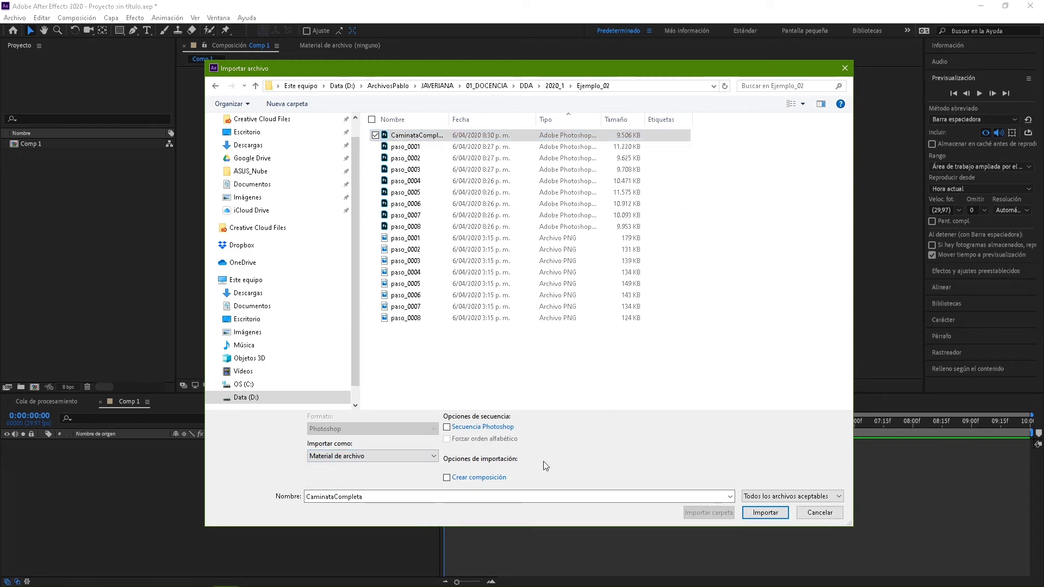
left_click(766, 512)
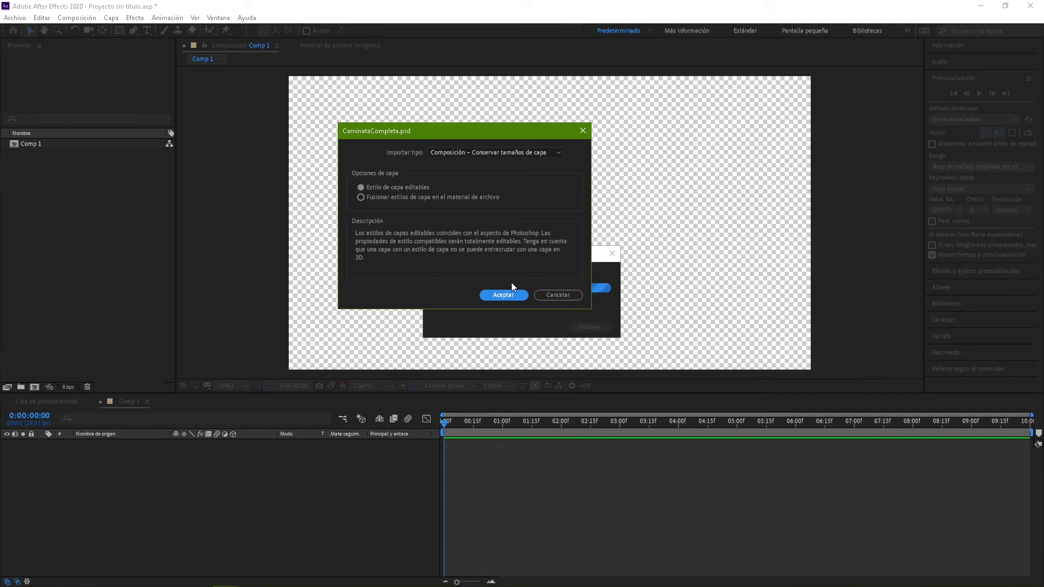
left_click(506, 151)
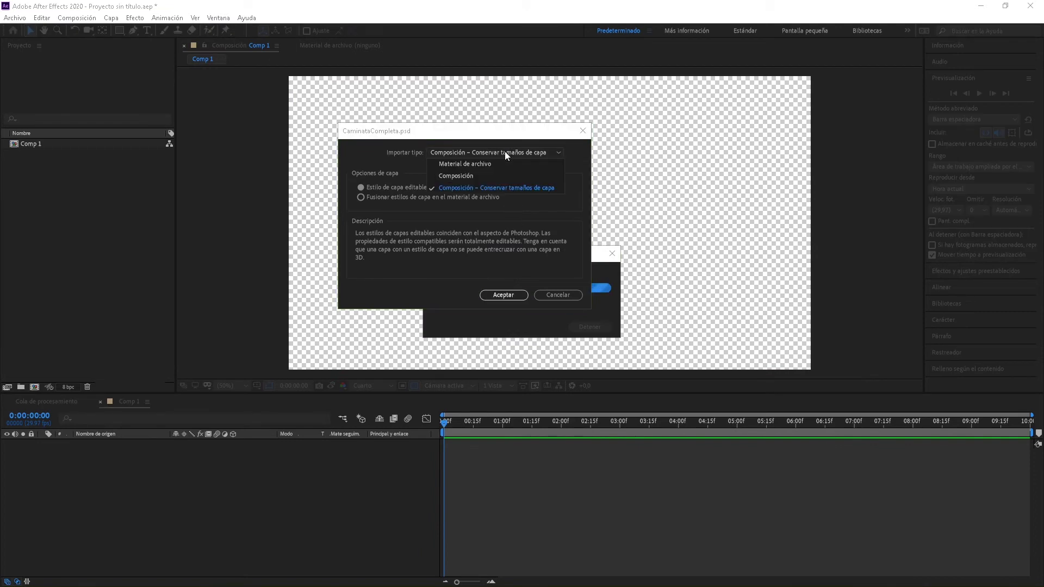
left_click(473, 161)
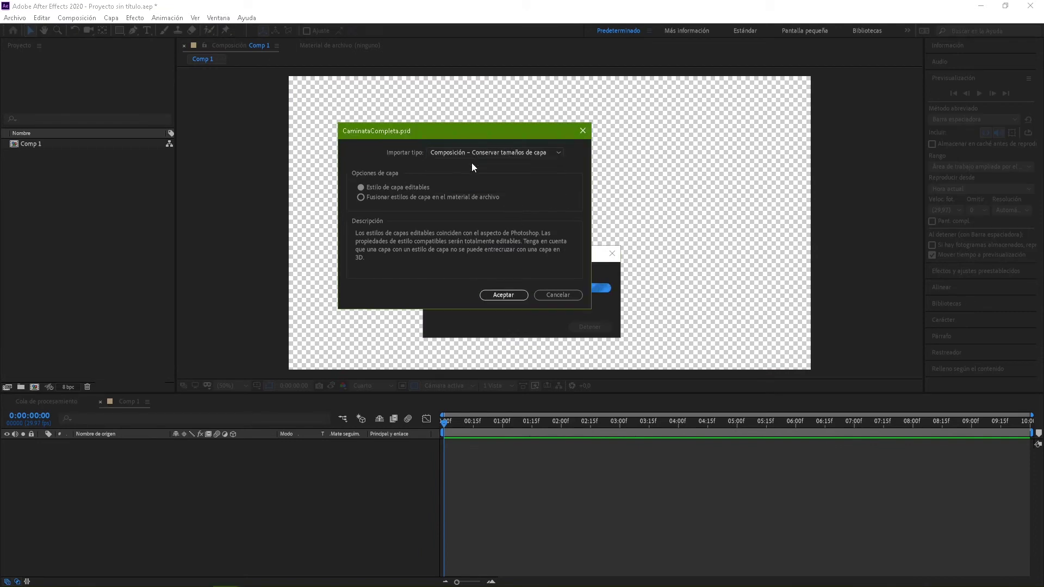
left_click(499, 296)
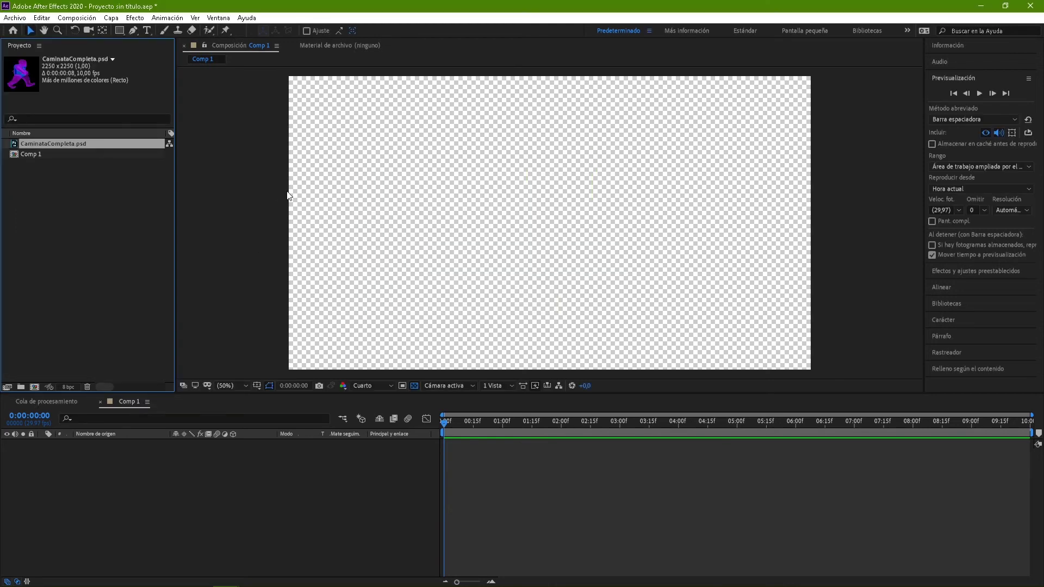
Add the CaminataCompleta.psd footage to Comp 1 as a layer and scale it to 33%.
left_click_drag(44, 144, 52, 467)
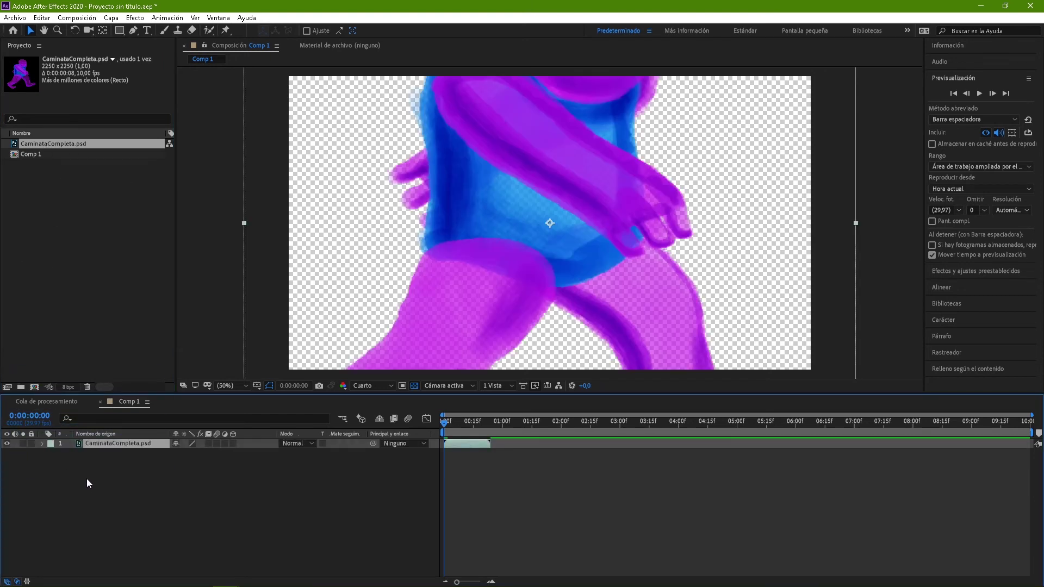
left_click(41, 442)
left_click(50, 453)
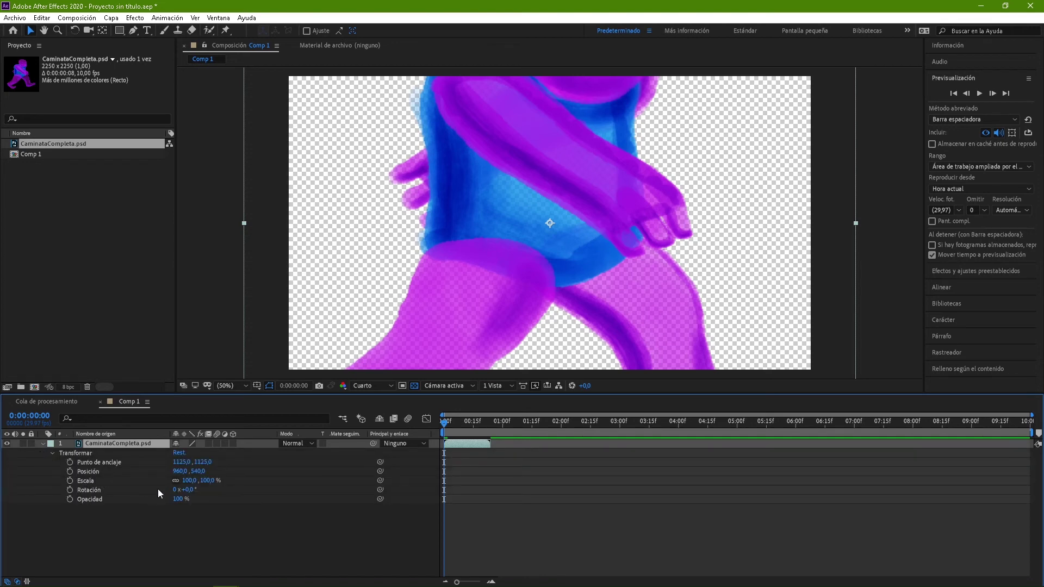
left_click_drag(188, 481, 153, 484)
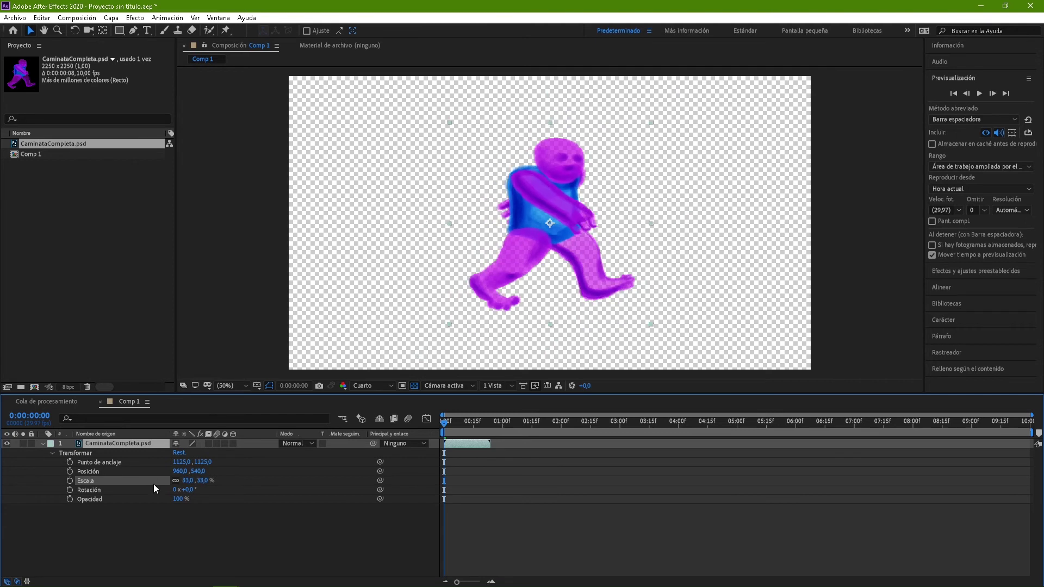
left_click(242, 544)
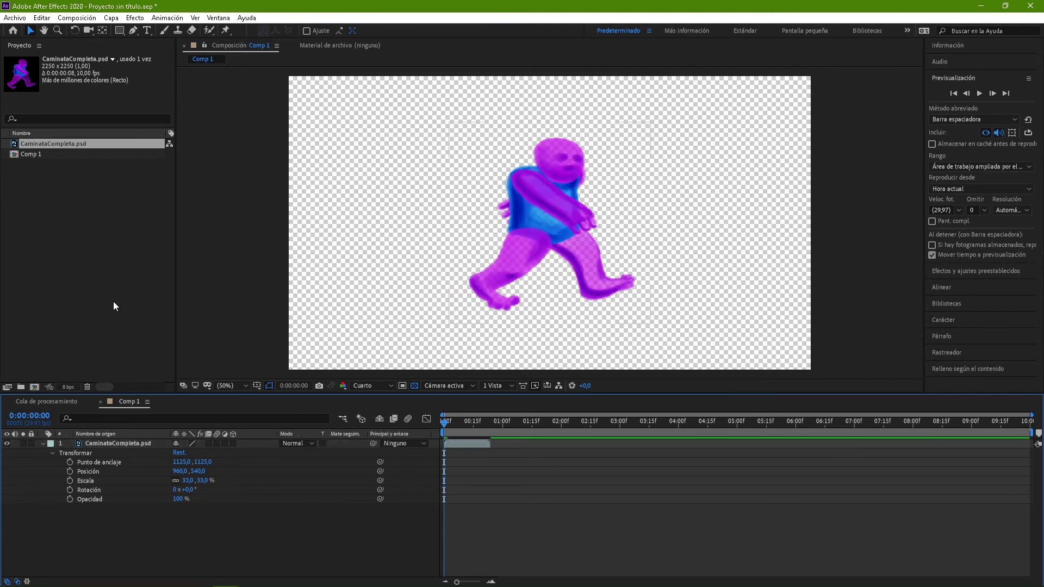
Interpret the CaminataCompleta.psd footage so that it loops 15 times.
right_click(44, 146)
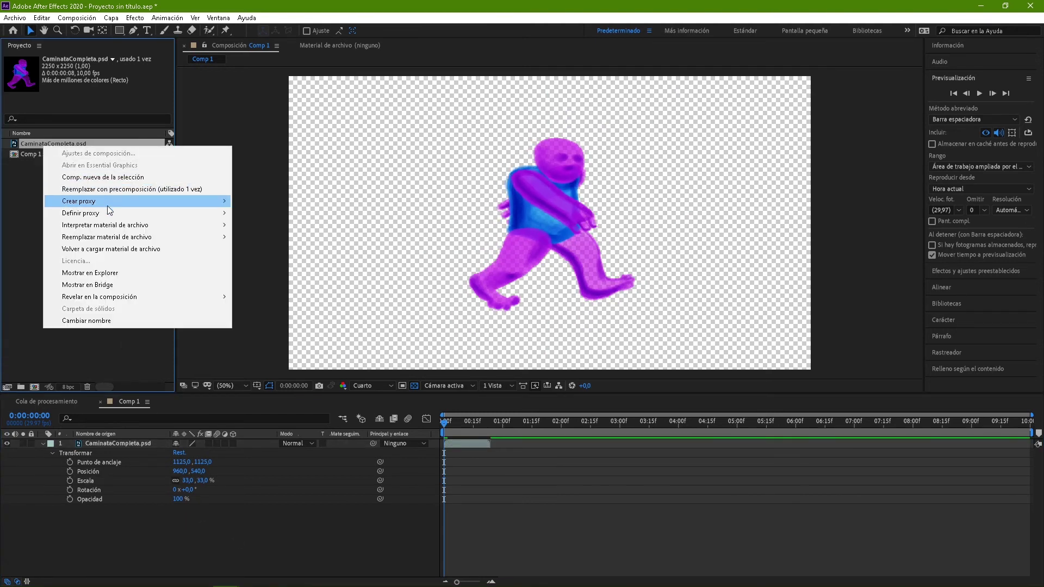
mouse_move(197, 224)
left_click(272, 226)
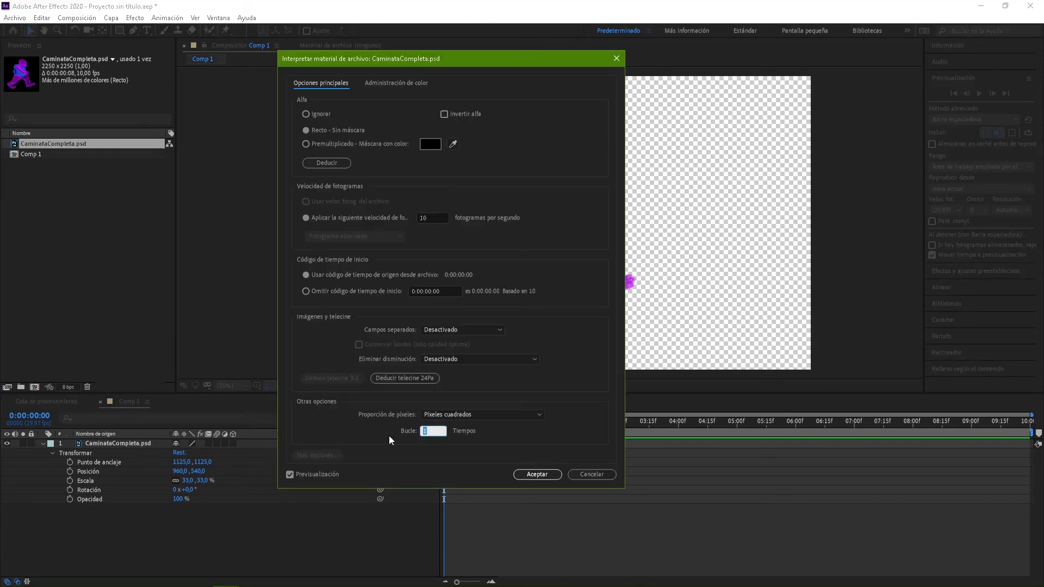
type("15")
key("Return")
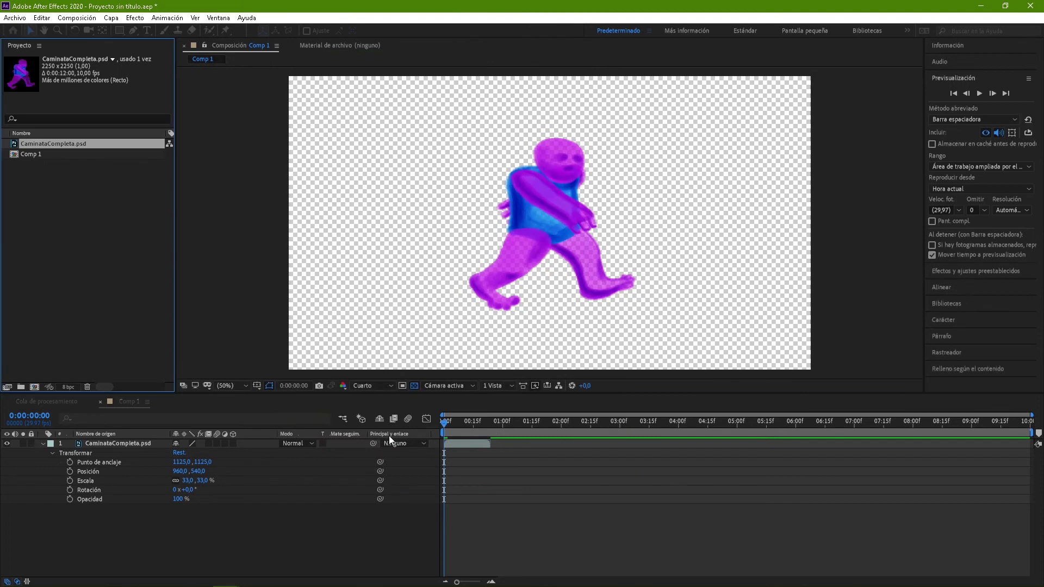
Reinterpret the CaminataCompleta.psd footage with its loop count set to 10.
right_click(62, 144)
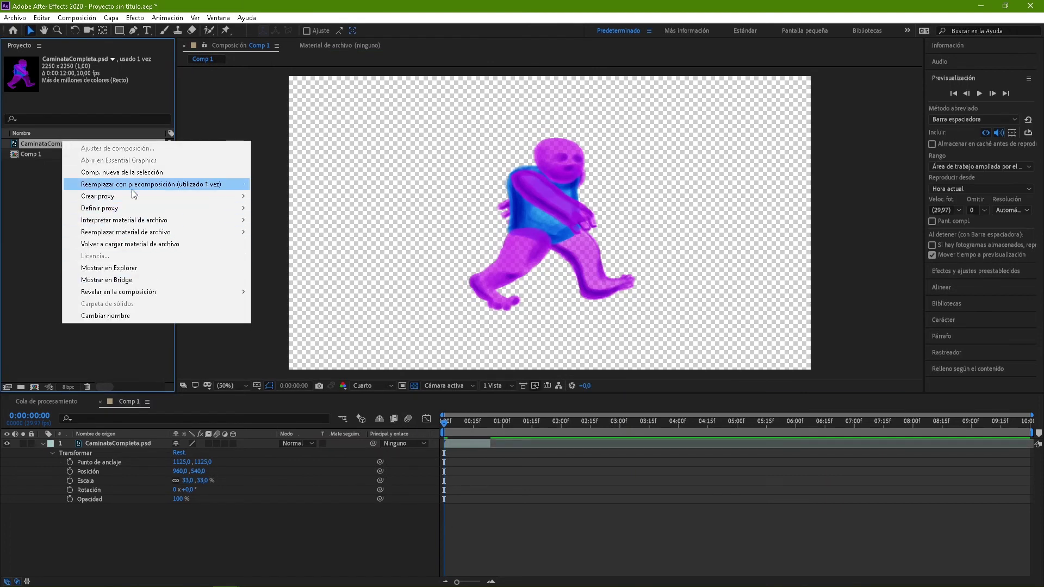
mouse_move(237, 220)
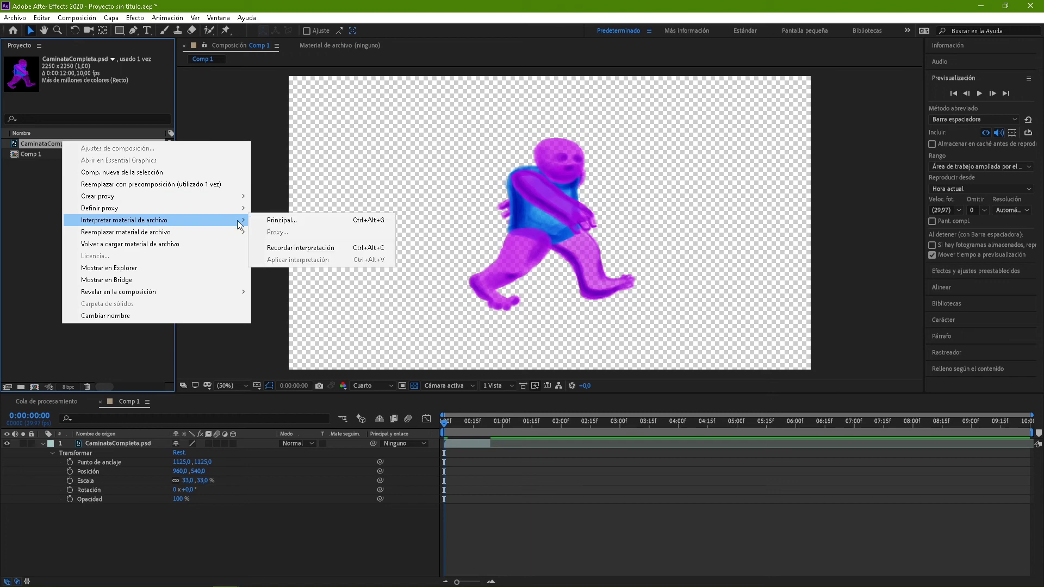
left_click(272, 219)
left_click(431, 432)
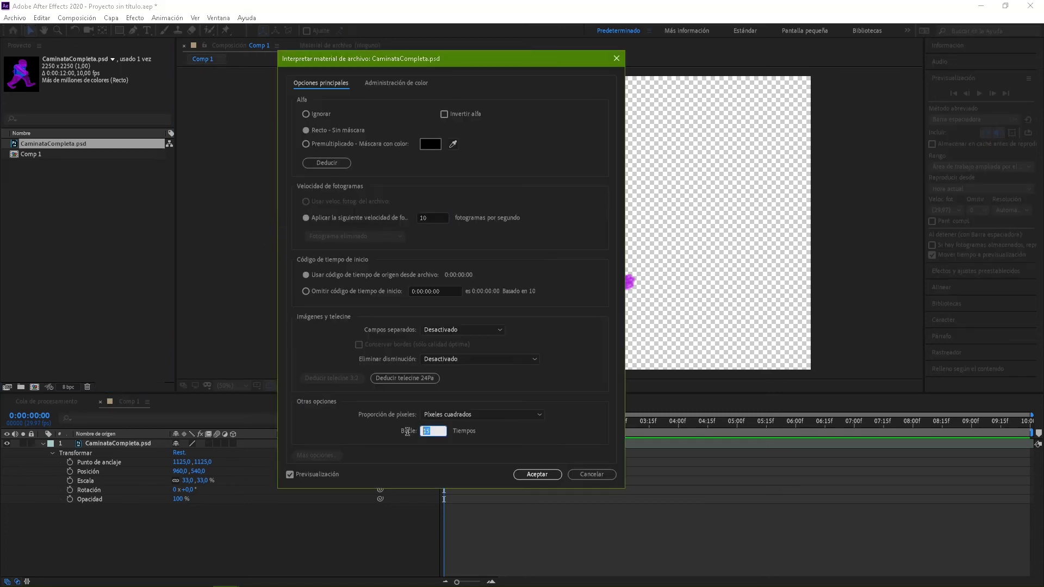
type("0")
key("Return")
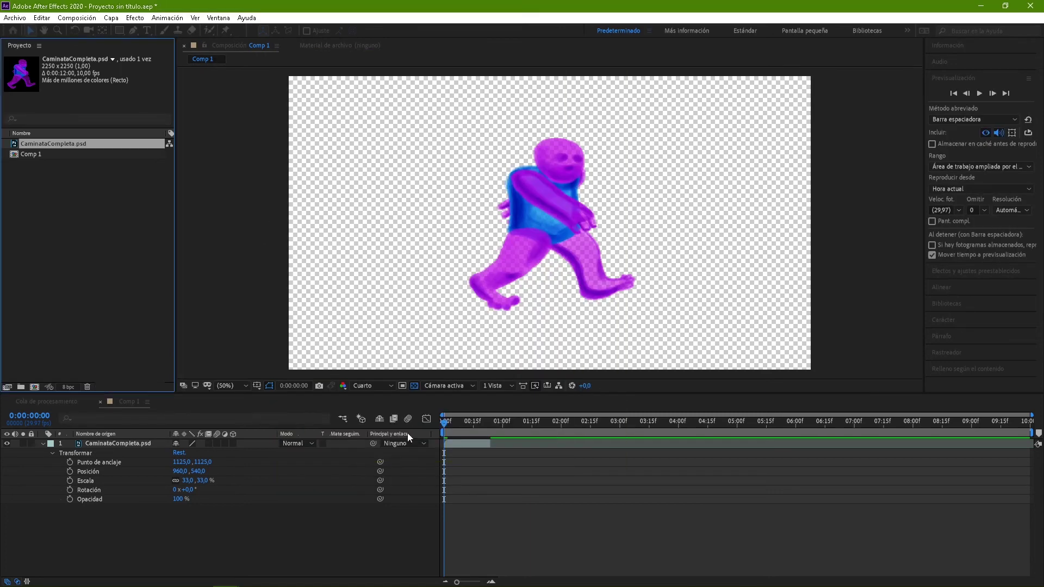
Extend the CaminataCompleta.psd layer's end to 08:00 on the timeline and preview the looping walk.
left_click(486, 445)
left_click_drag(845, 435, 912, 444)
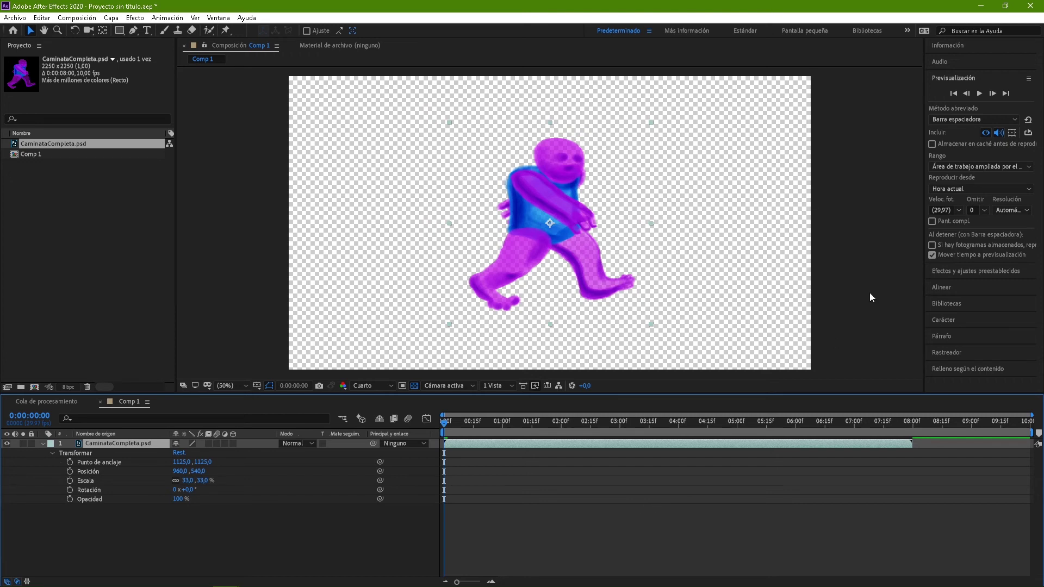
left_click(980, 93)
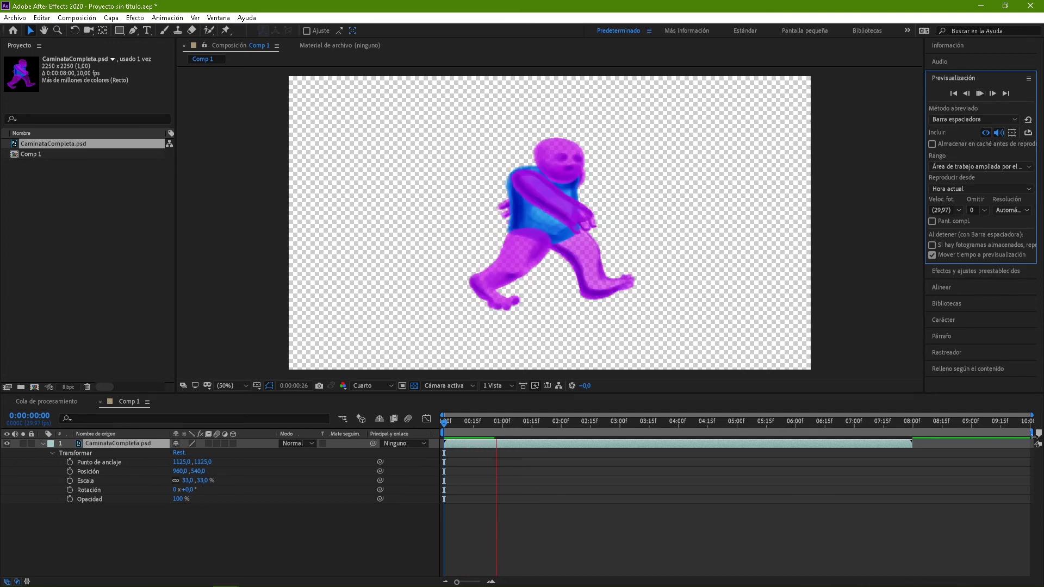
Shorten the work area to end with the layer at 08:00 and play the preview from the first frame.
left_click_drag(1034, 433, 914, 430)
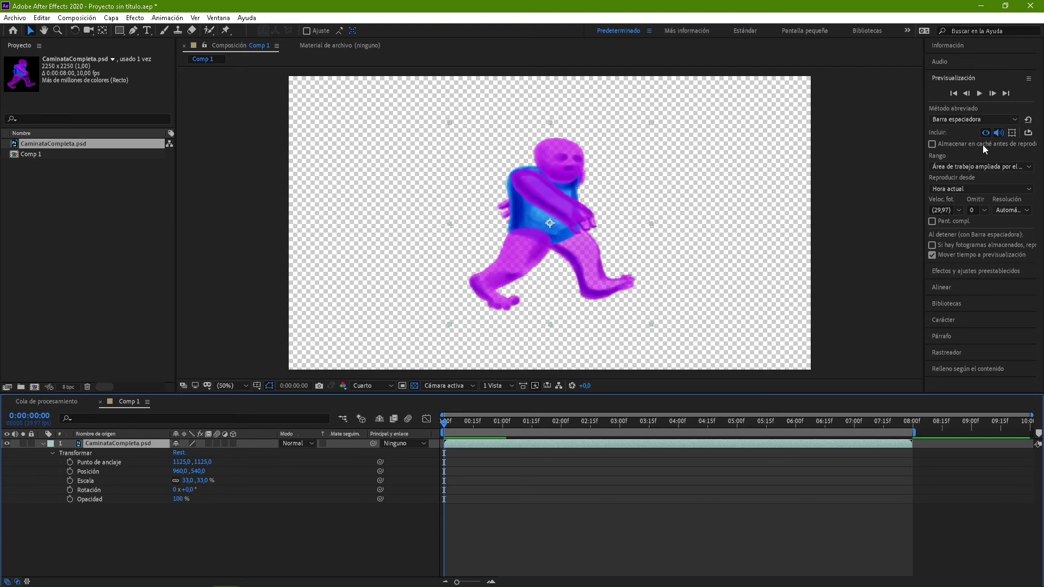
left_click(956, 93)
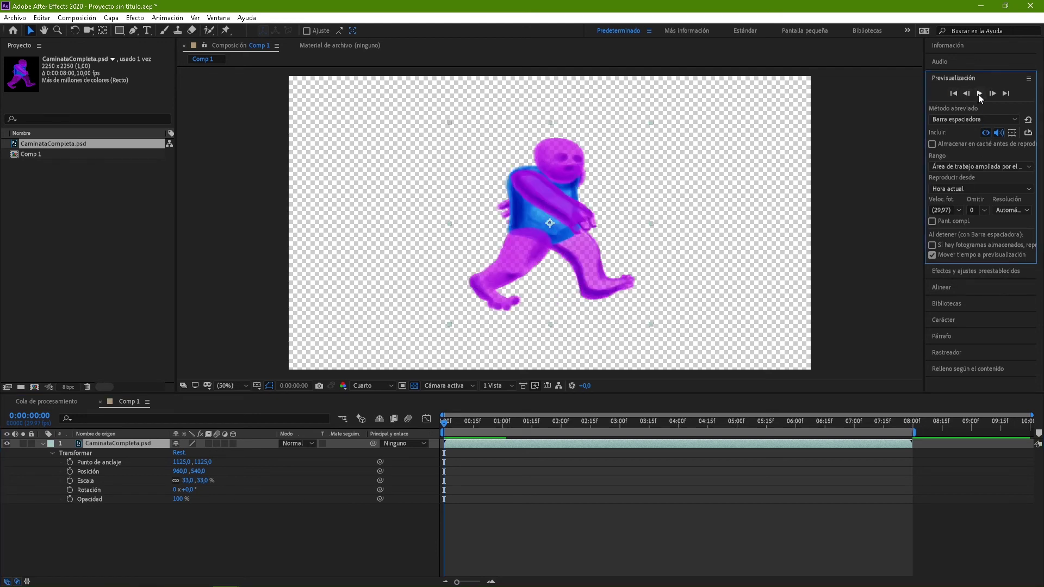
left_click(979, 94)
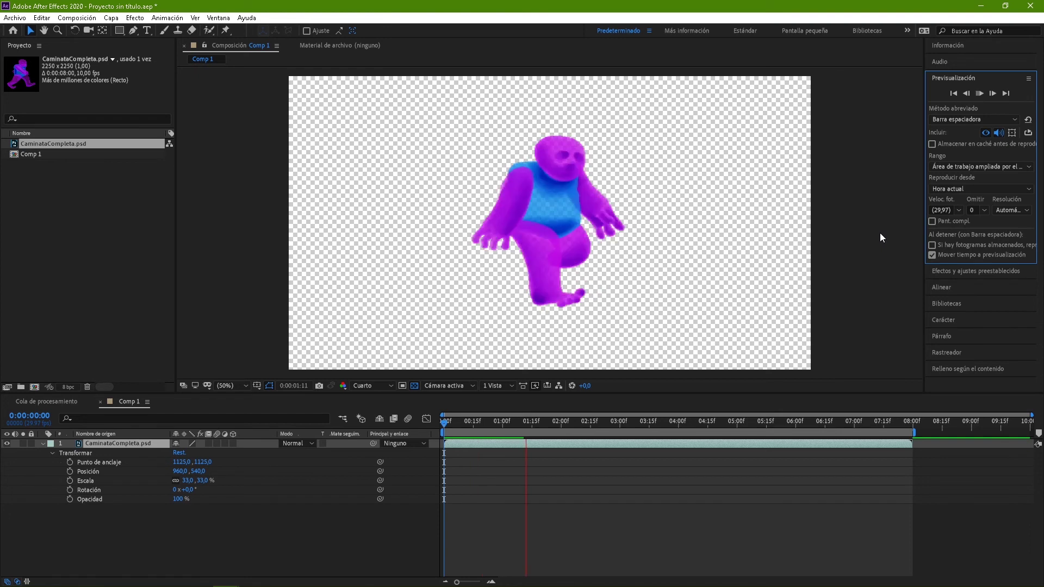